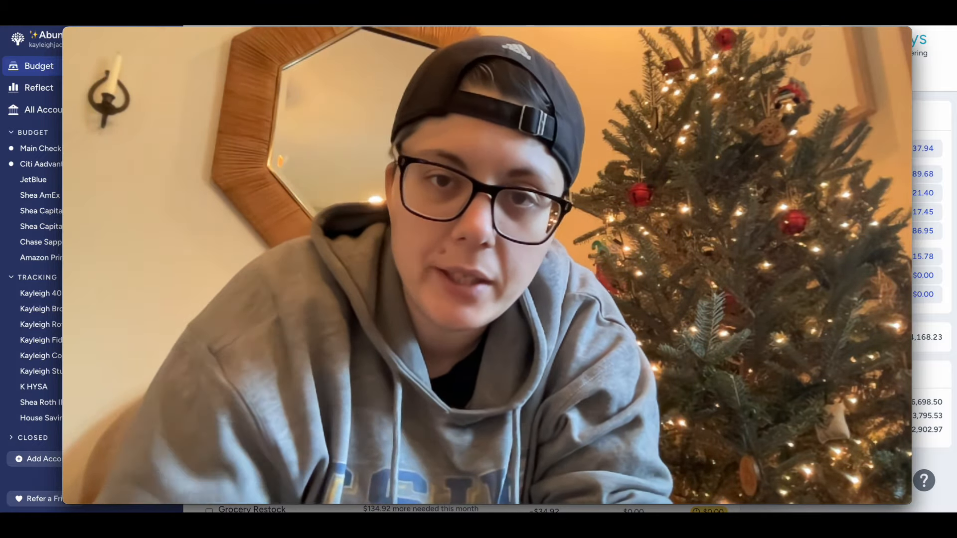
left_click_drag(62, 26, 494, 229)
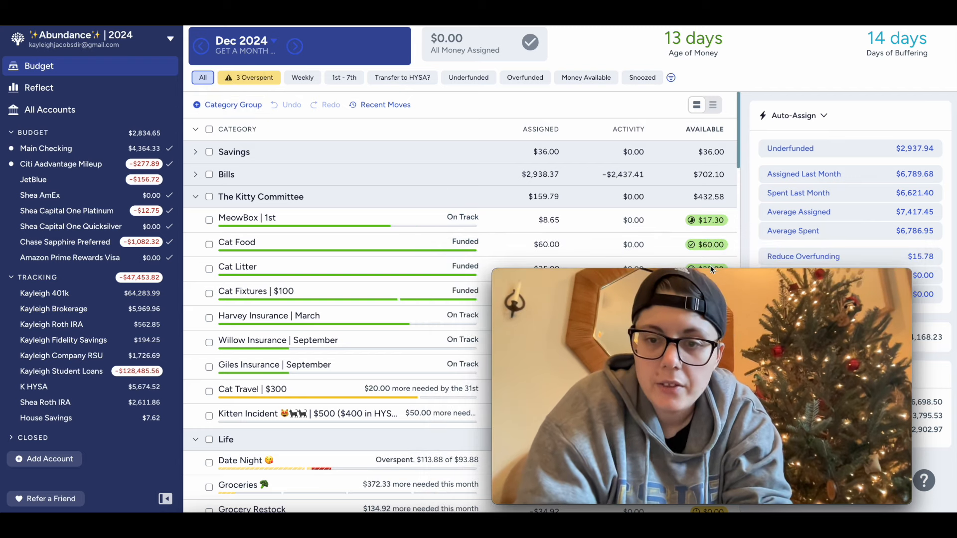
left_click_drag(698, 275, 742, 284)
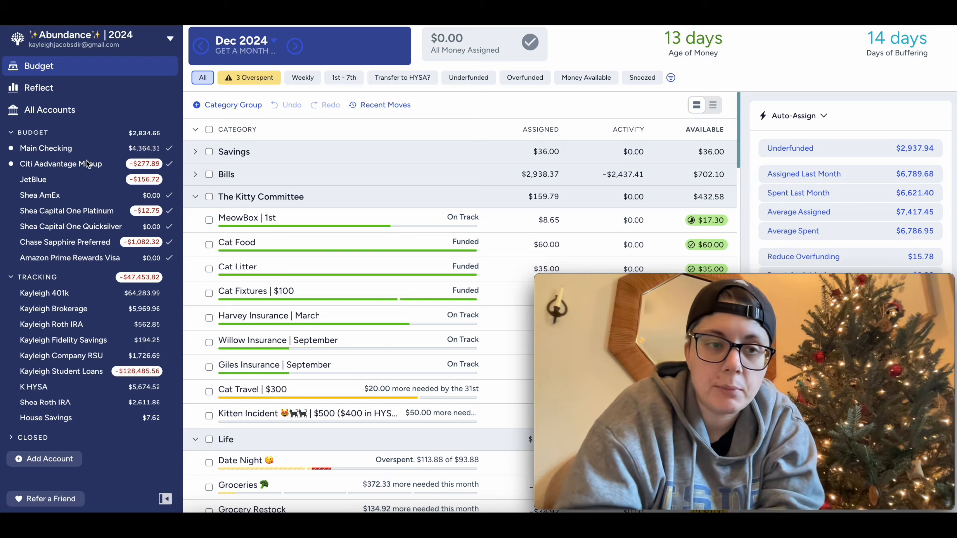
Approve the matched $90.95 Gap transaction in the Citi Aadvantage Mileup account and clear the selection
left_click(64, 168)
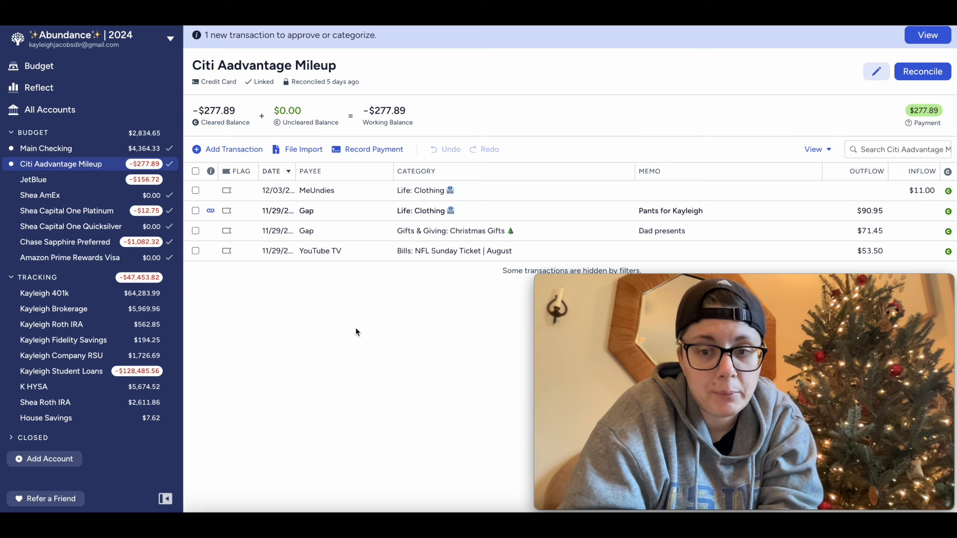
left_click(191, 212)
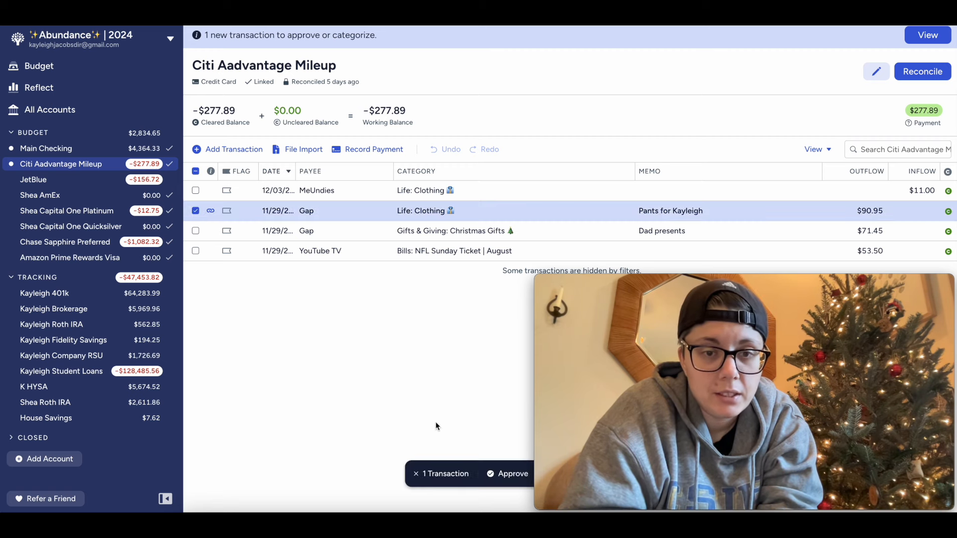
left_click(508, 474)
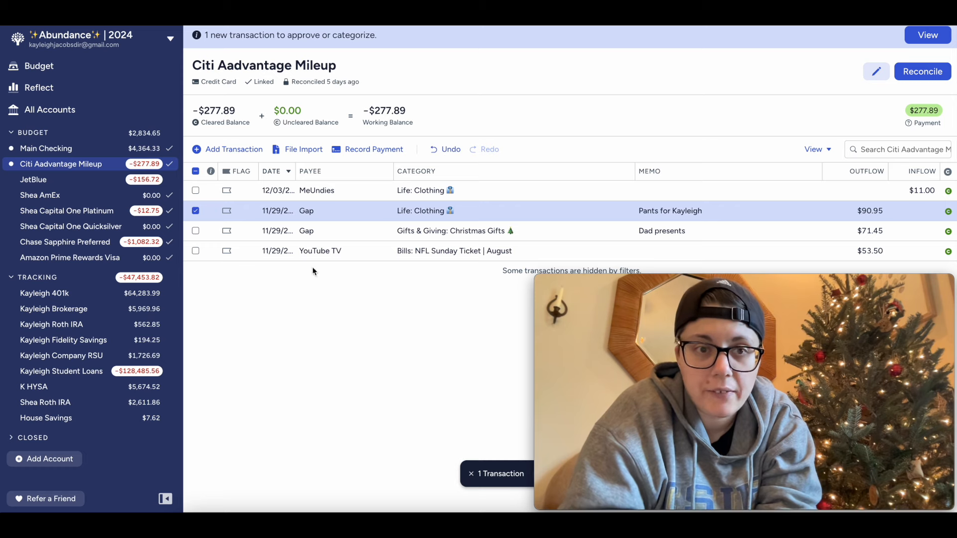
left_click(195, 212)
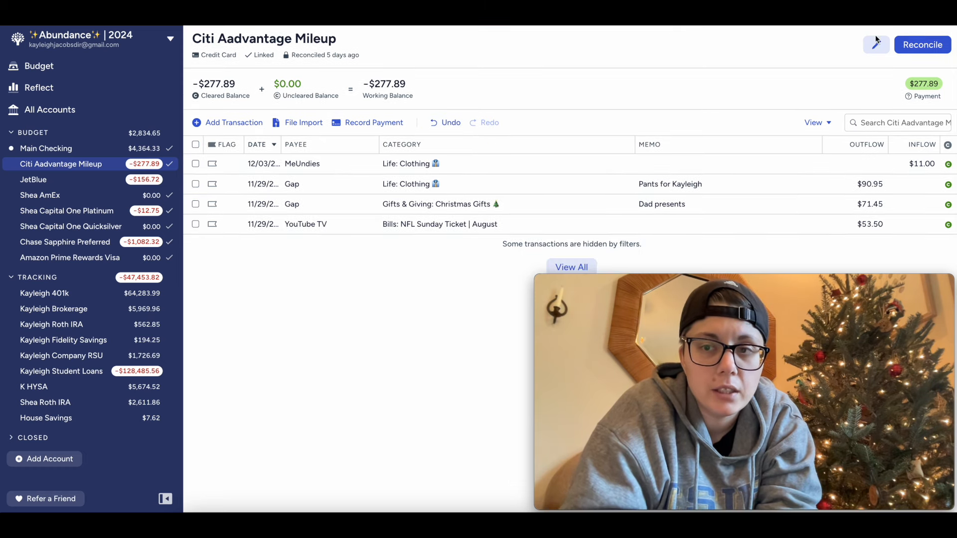
In the Main Checking account, change the category of the 12/05/2024 Zelle transaction to Life: Booze
left_click(84, 151)
scroll(437, 347, "down", 1)
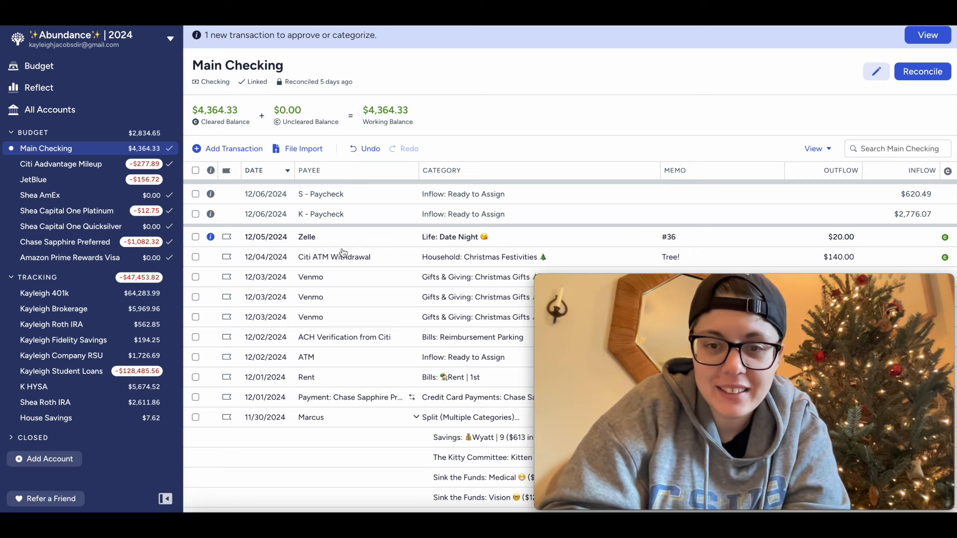
left_click(458, 238)
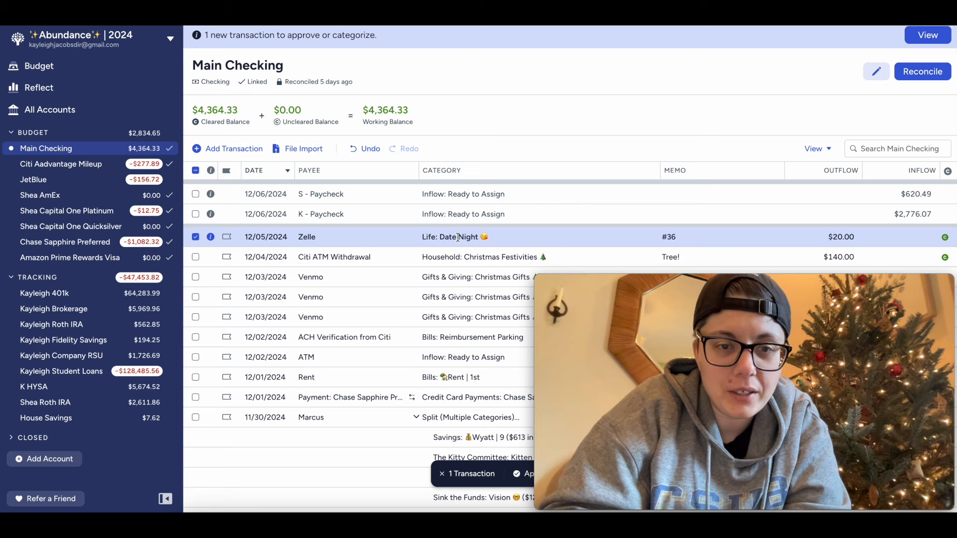
left_click(458, 237)
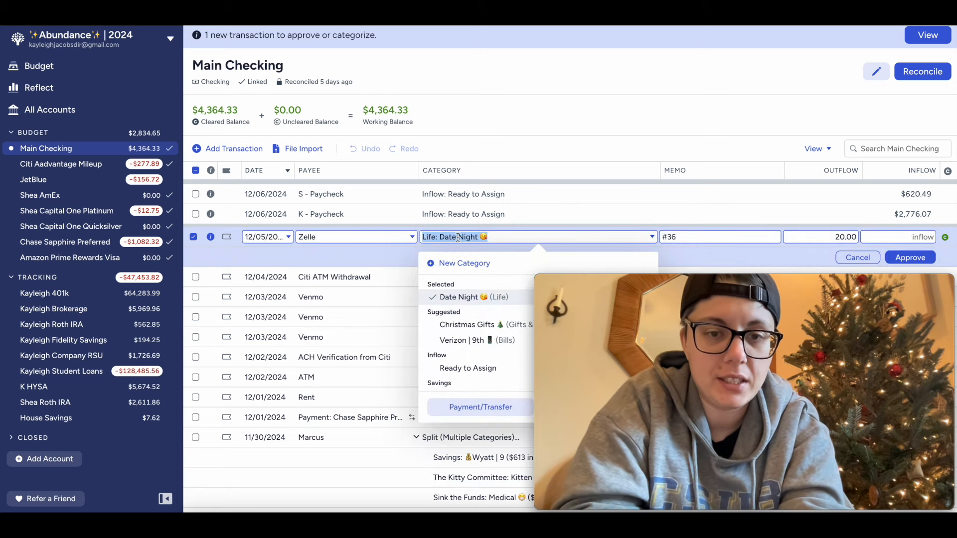
type("boo")
left_click(479, 297)
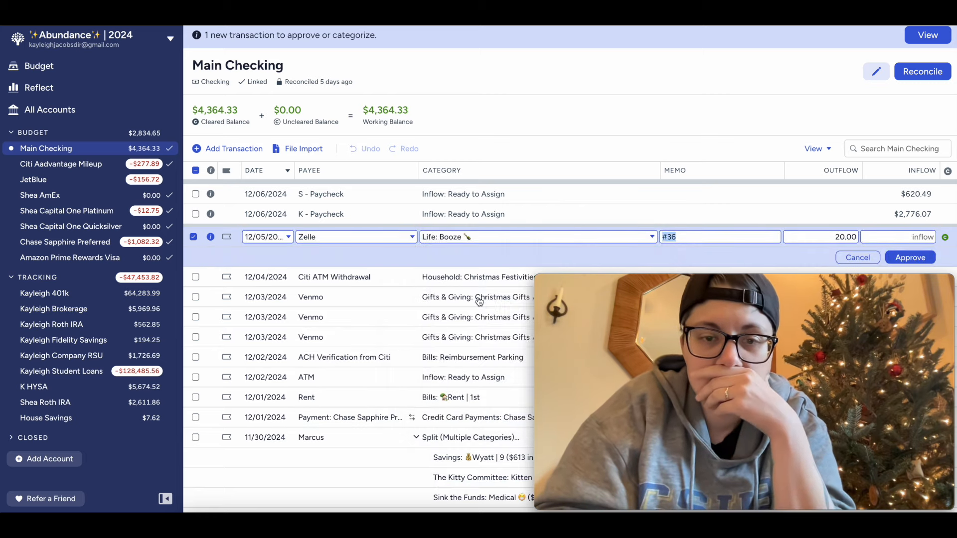
Replace the Zelle transaction's memo with "To" and the recipient's first name, approve the transaction and deselect it
key("BackSpace")
type("To")
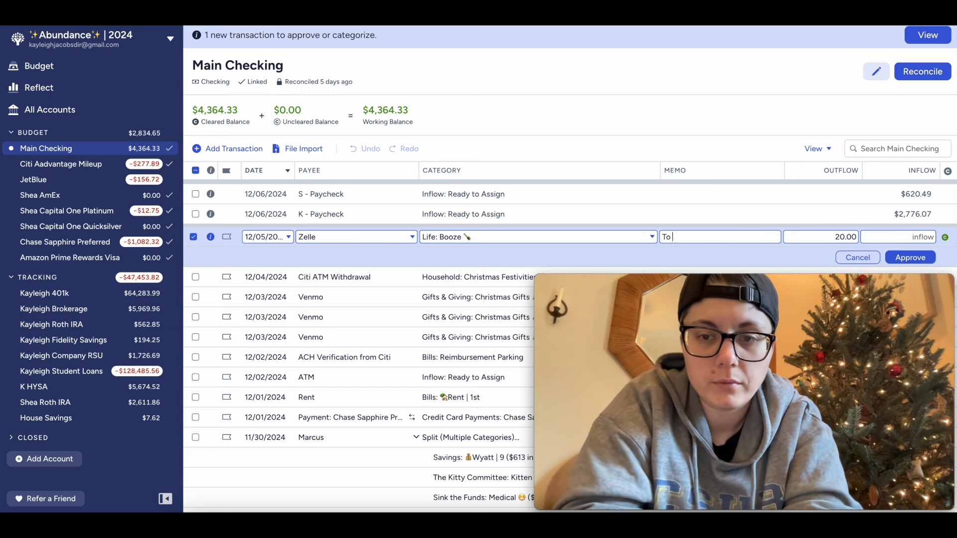
type(" Elijah")
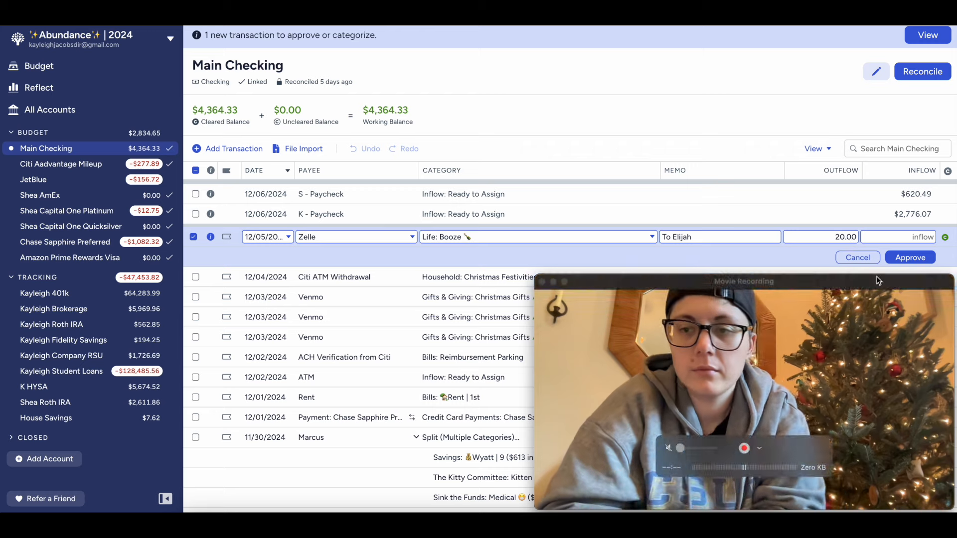
left_click(906, 258)
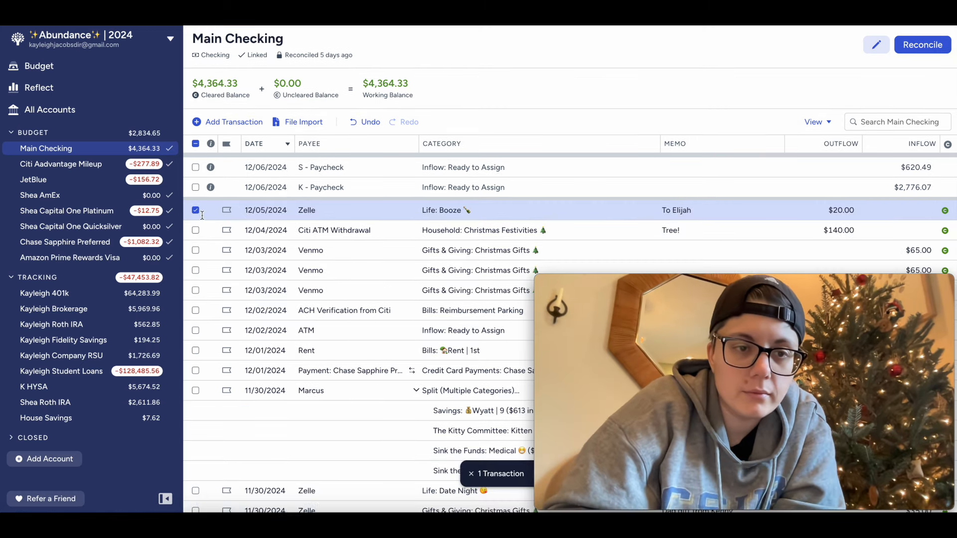
left_click(195, 211)
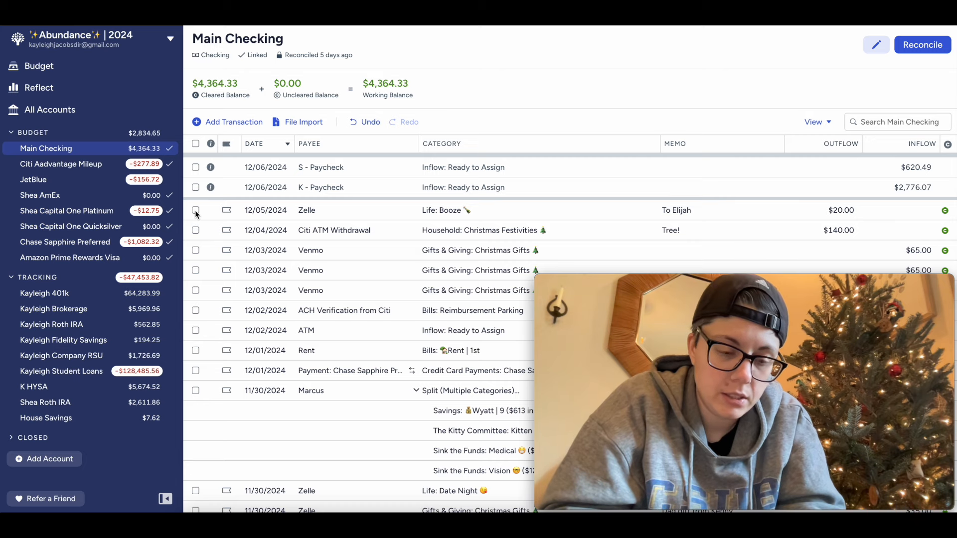
Enter the two scheduled 12/06/2024 transactions, S - Paycheck and K - Paycheck, into Main Checking now and clear the selection
left_click(195, 168)
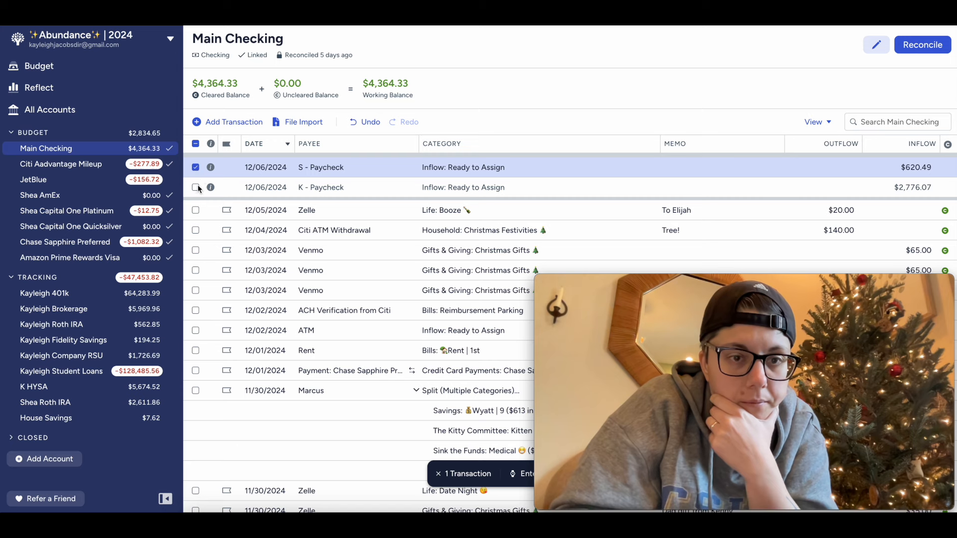
left_click(196, 187)
left_click(521, 473)
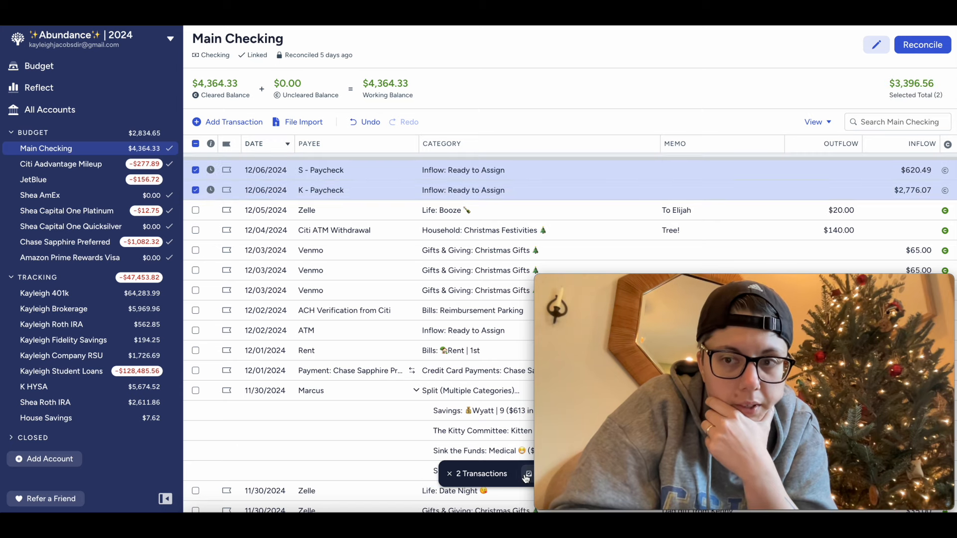
left_click(195, 144)
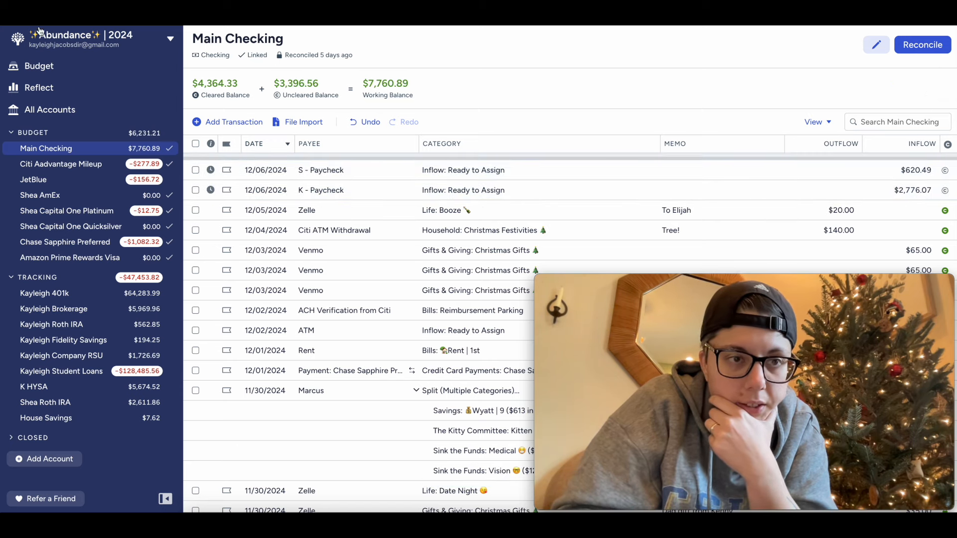
In the December 2024 budget, add $1,876.07 to the assigned amount of the Technology category and deselect it
left_click(41, 68)
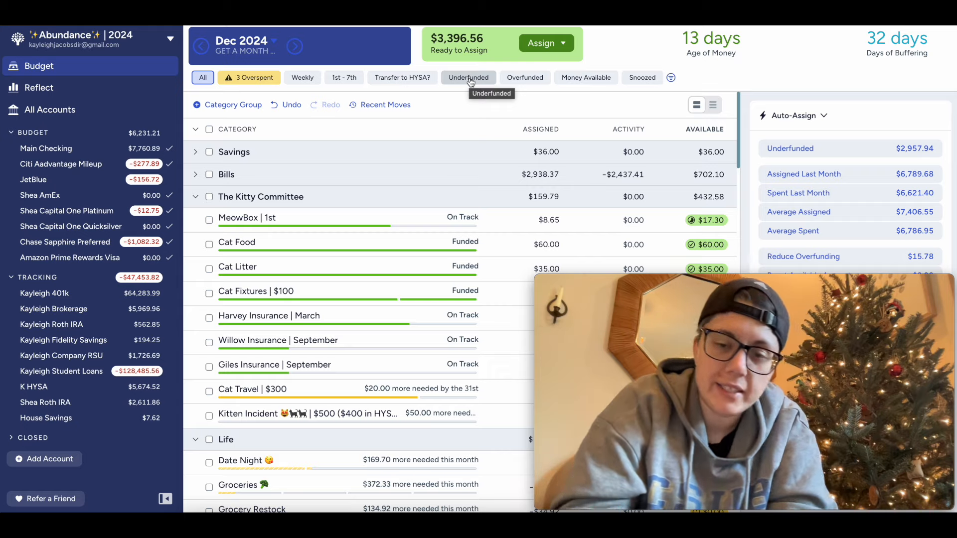
scroll(324, 326, "down", 6)
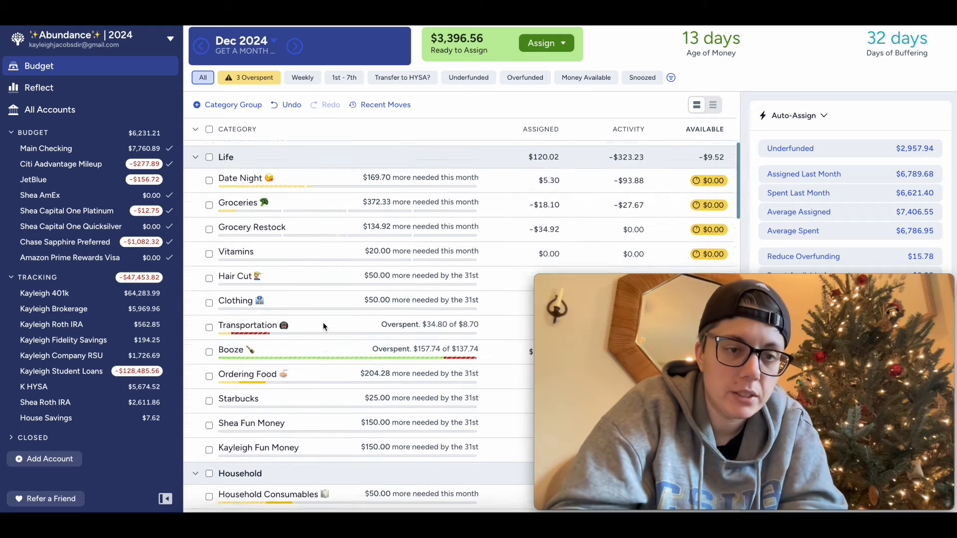
scroll(323, 327, "up", 2)
scroll(323, 326, "down", 15)
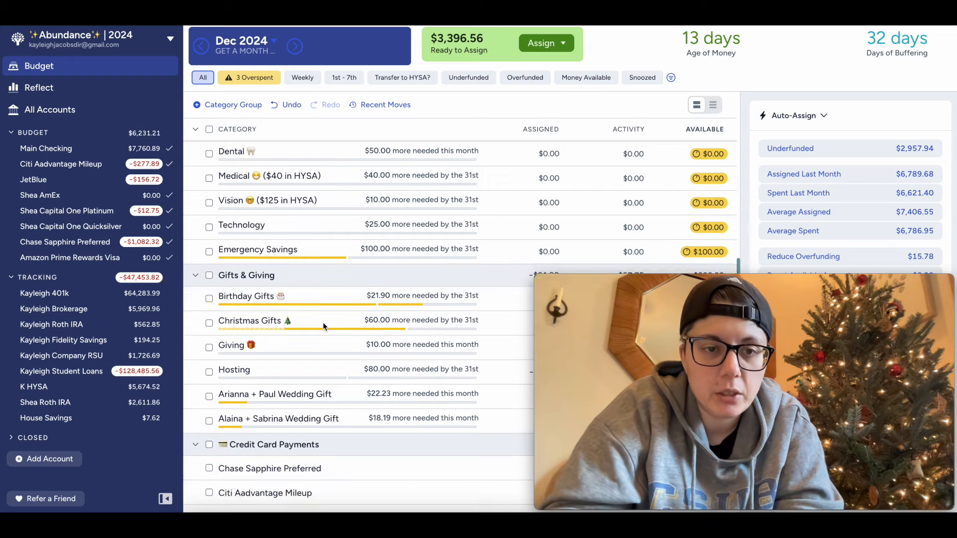
left_click(546, 190)
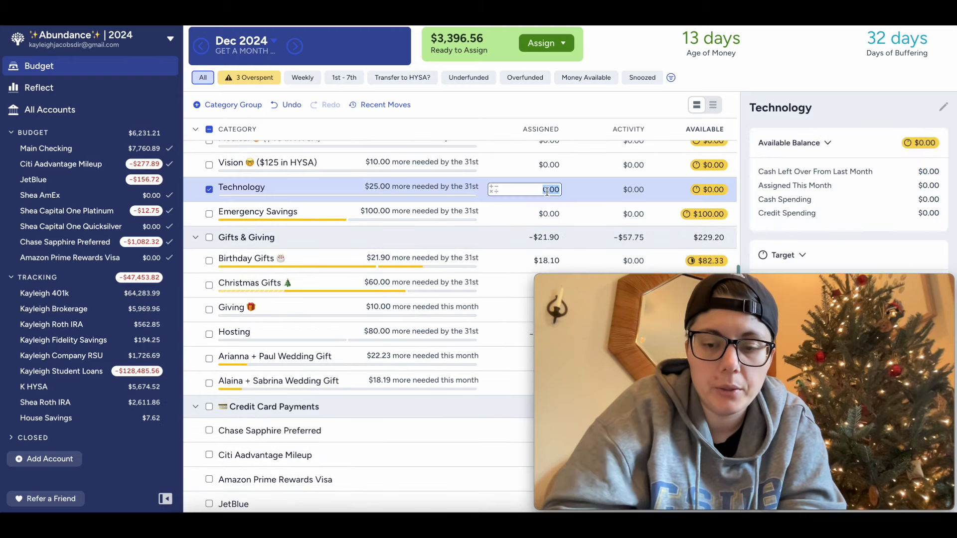
type("+1")
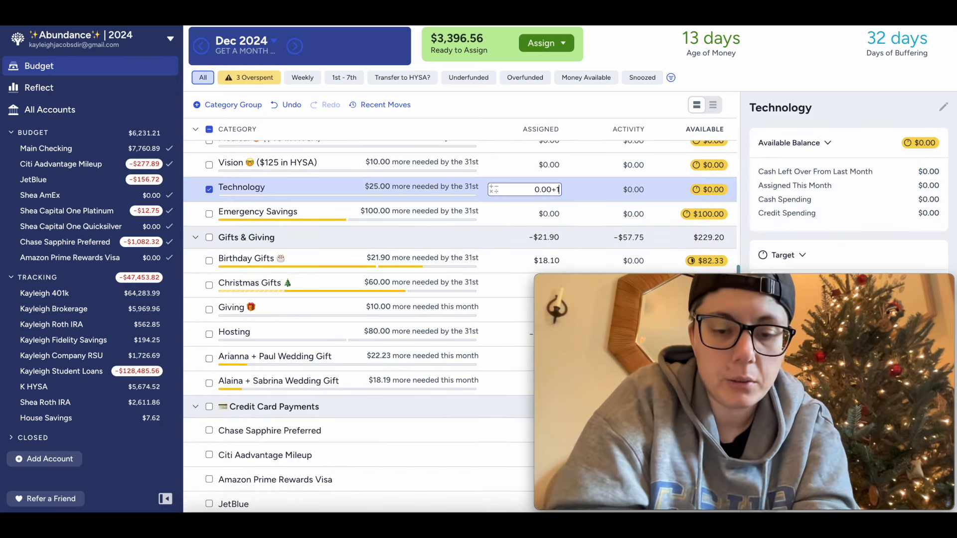
type("876.07")
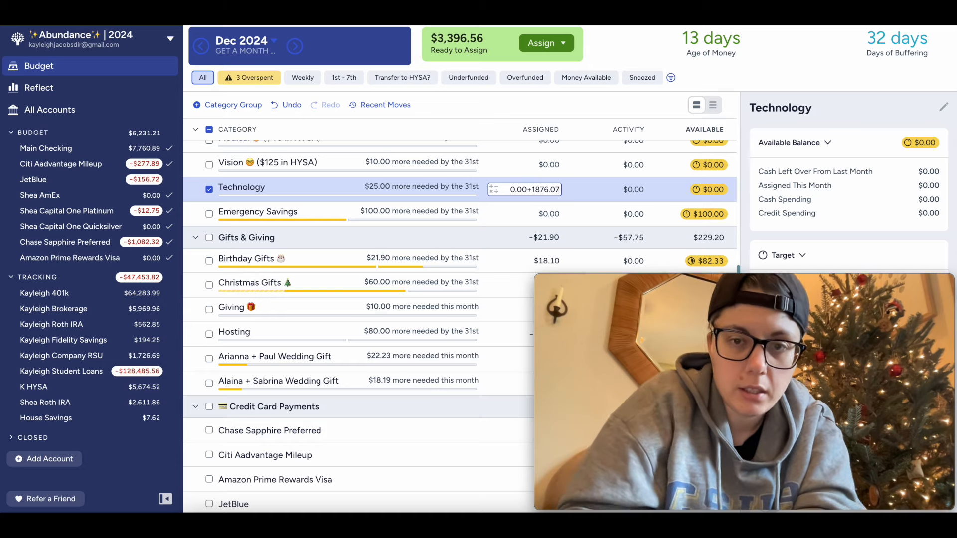
key("Return")
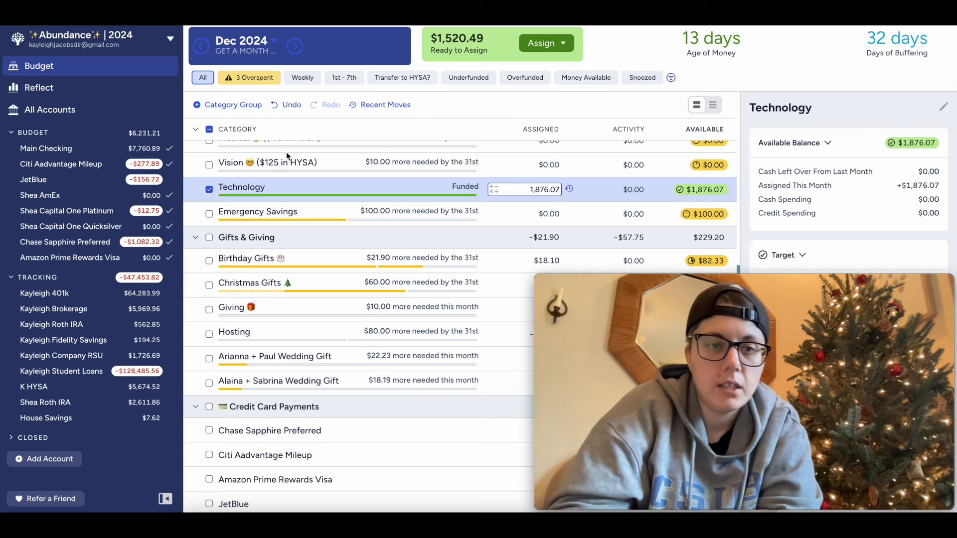
left_click(210, 190)
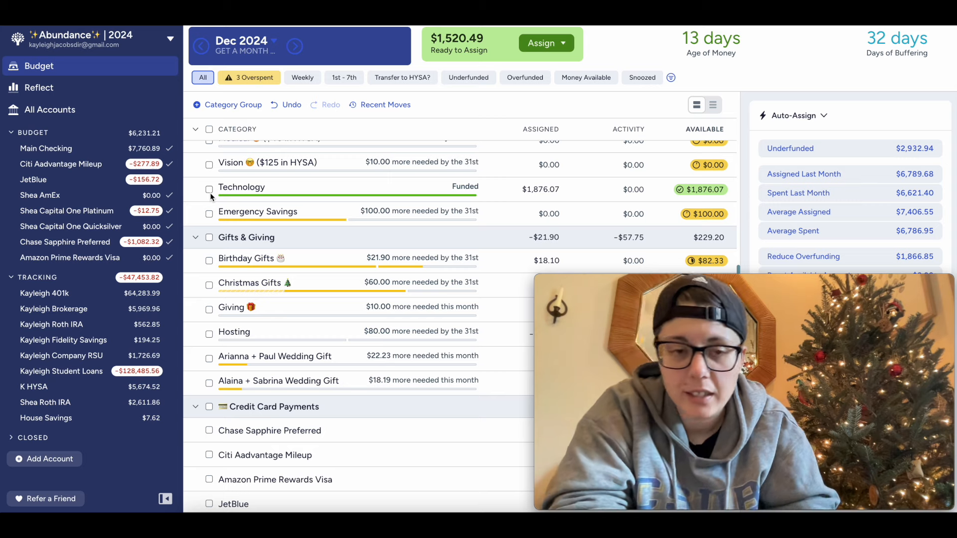
Review the transactions in the Main Checking, Citi Aadvantage Mileup, JetBlue and Chase Sapphire Preferred accounts
scroll(334, 273, "up", 1)
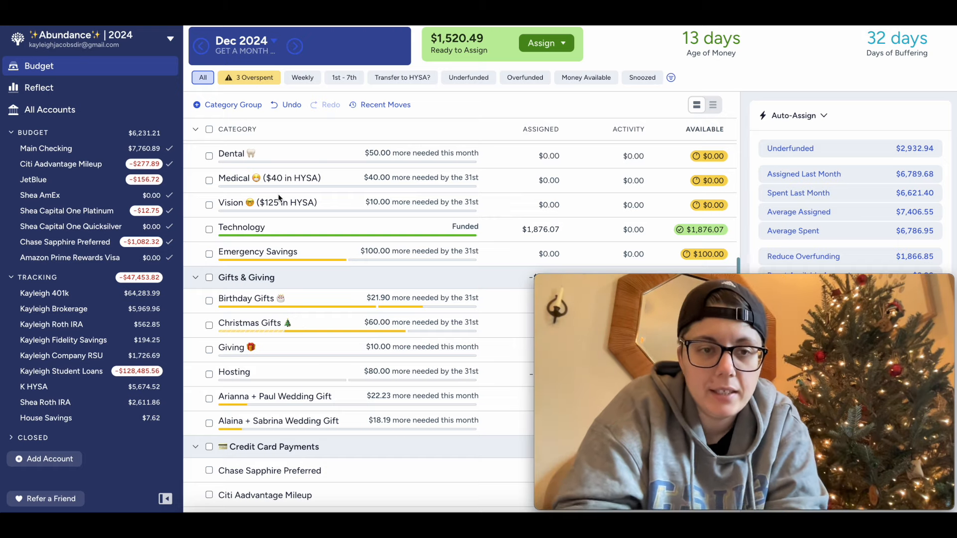
scroll(278, 195, "up", 1)
scroll(278, 194, "up", 10)
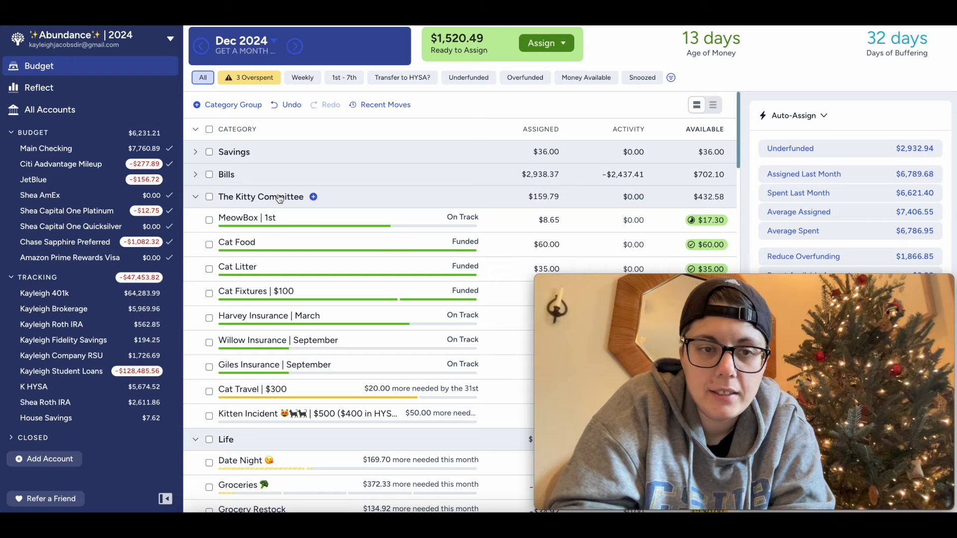
left_click(46, 149)
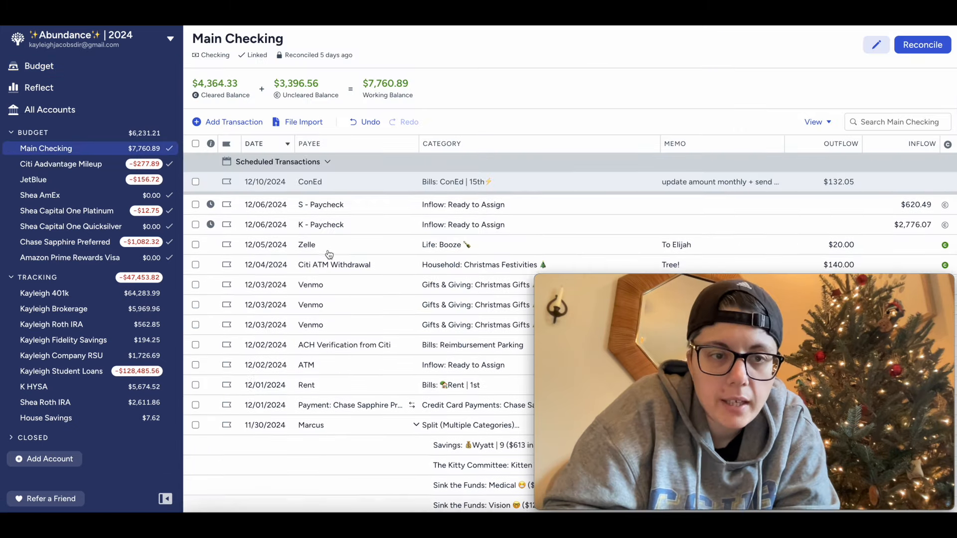
left_click(65, 166)
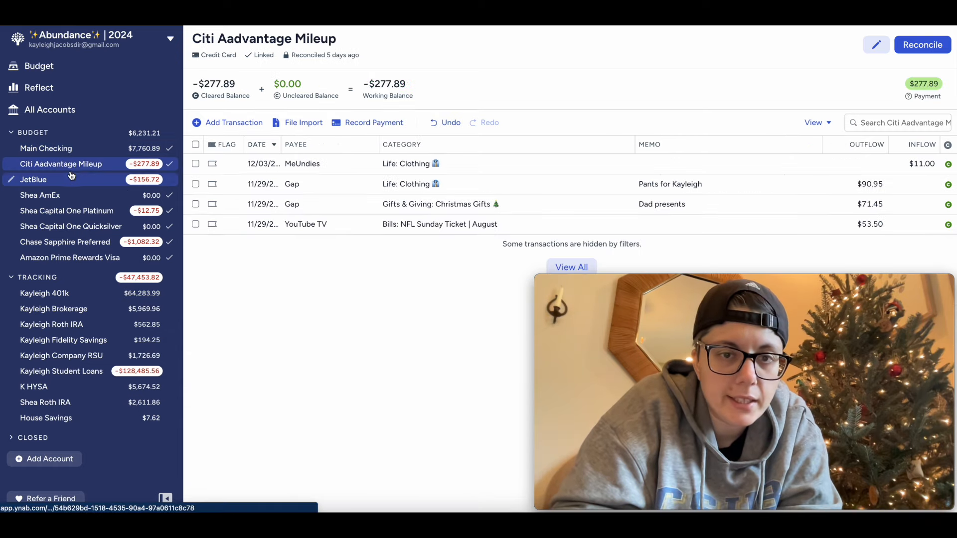
left_click(67, 182)
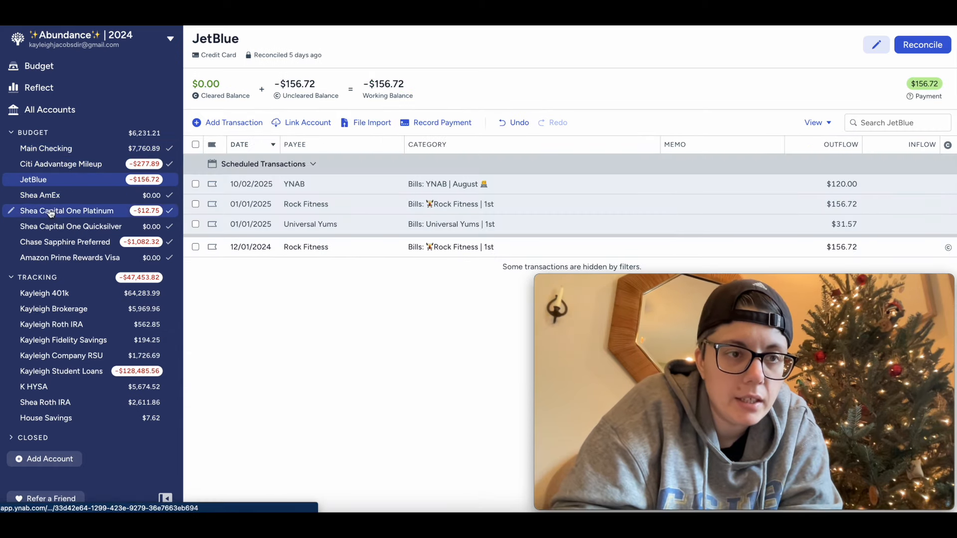
left_click(57, 240)
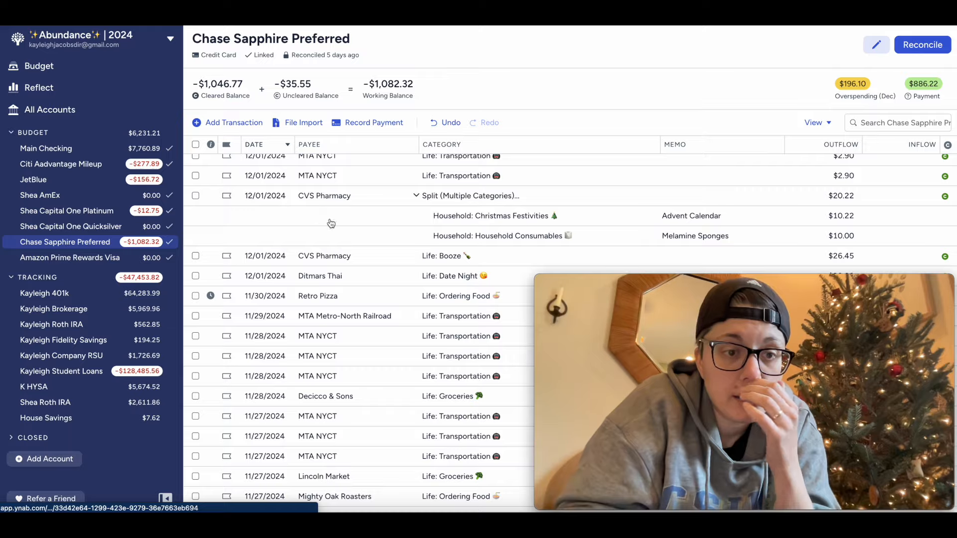
scroll(338, 349, "down", 3)
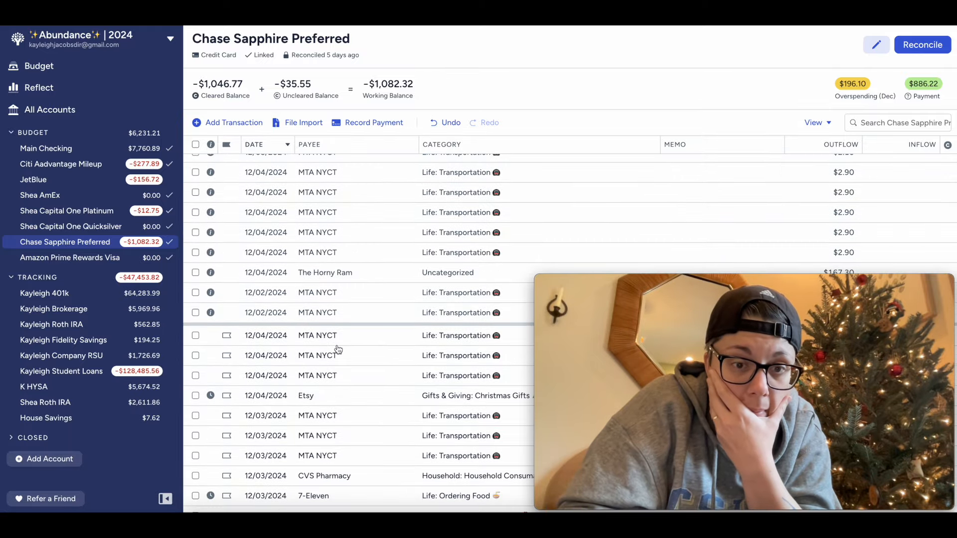
scroll(338, 349, "down", 1)
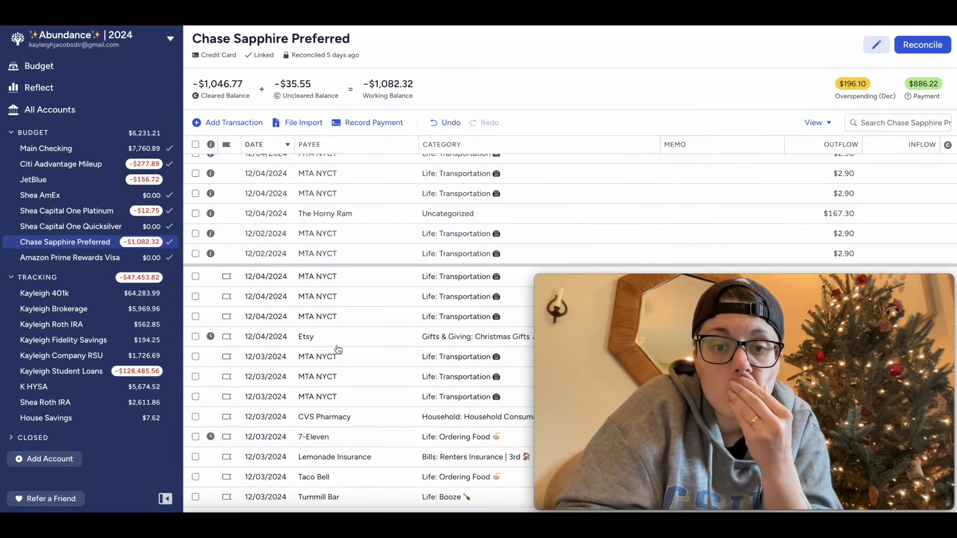
Return to the December 2024 budget and collapse the account sidebar
left_click(103, 72)
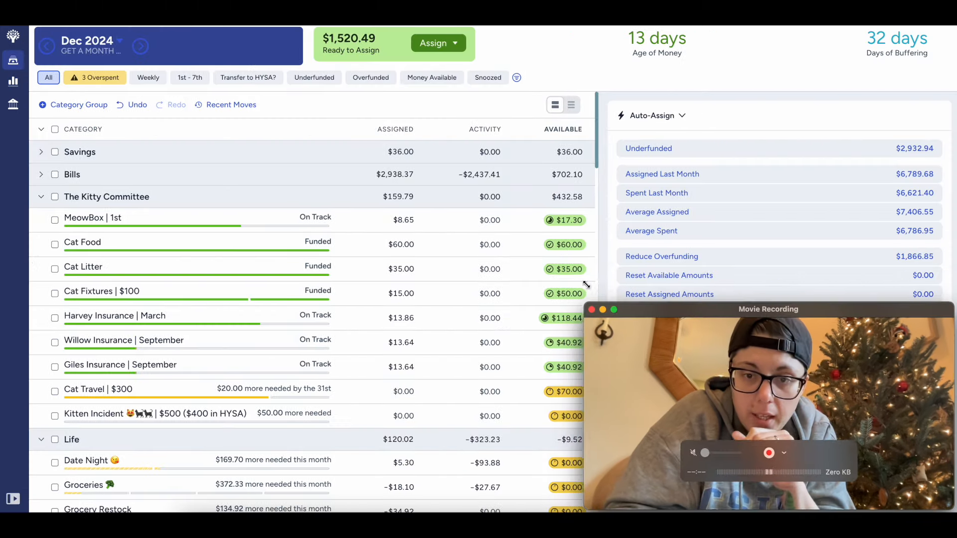
left_click_drag(585, 285, 603, 289)
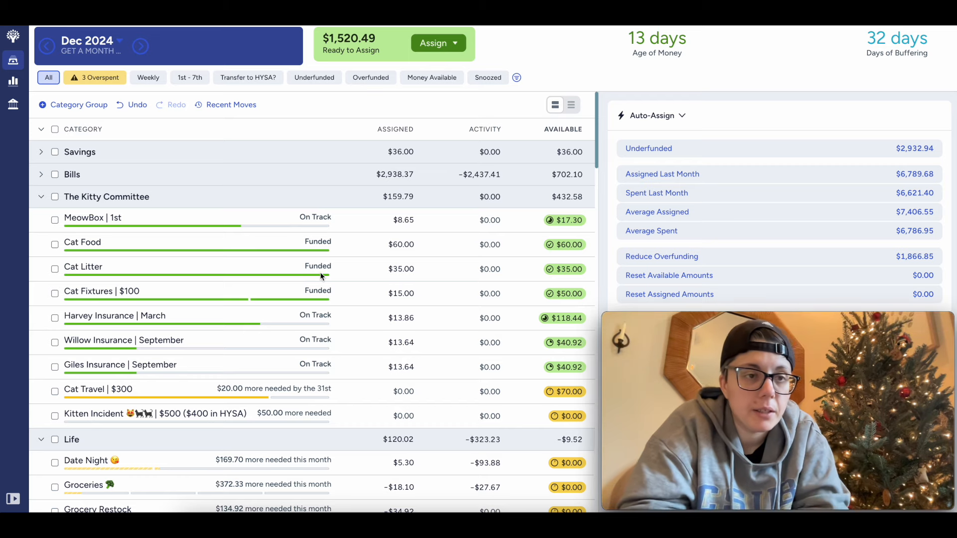
Expand all category groups and add $20 to the assigned amount of the overspent Booze category
left_click(41, 130)
left_click(41, 130)
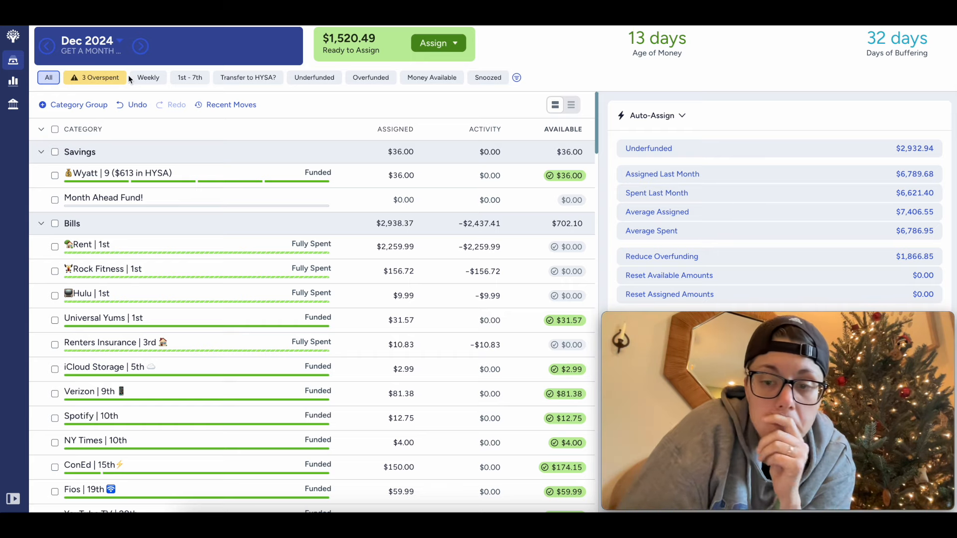
left_click(98, 81)
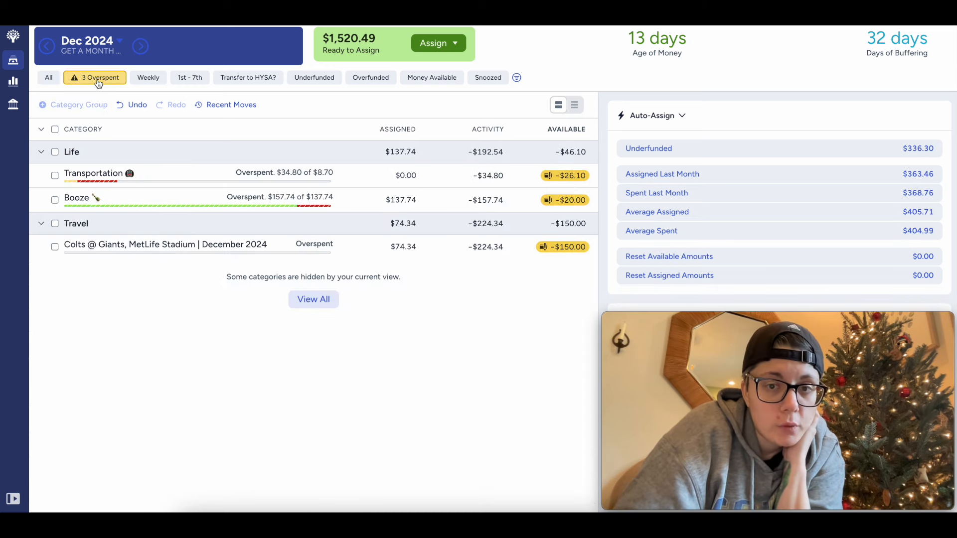
left_click(404, 198)
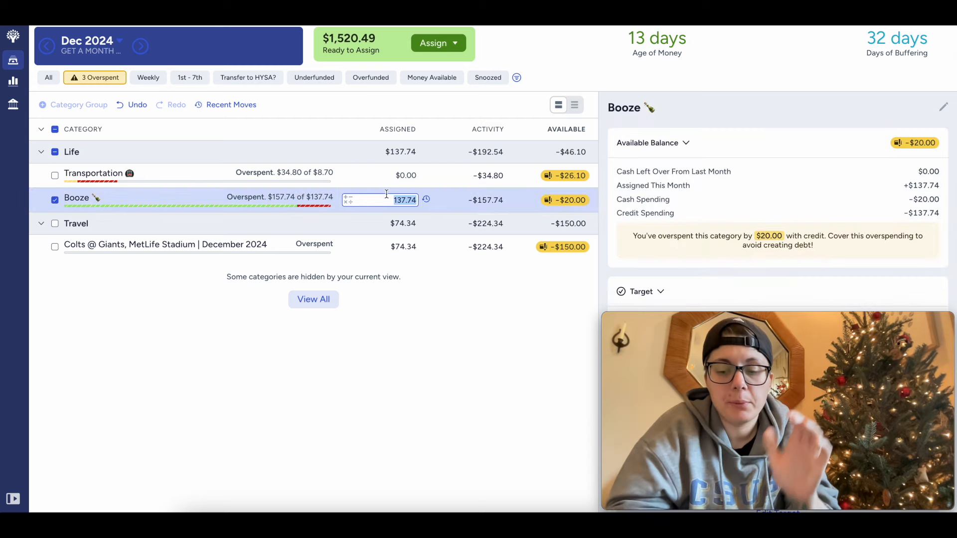
key("Right")
type("+20")
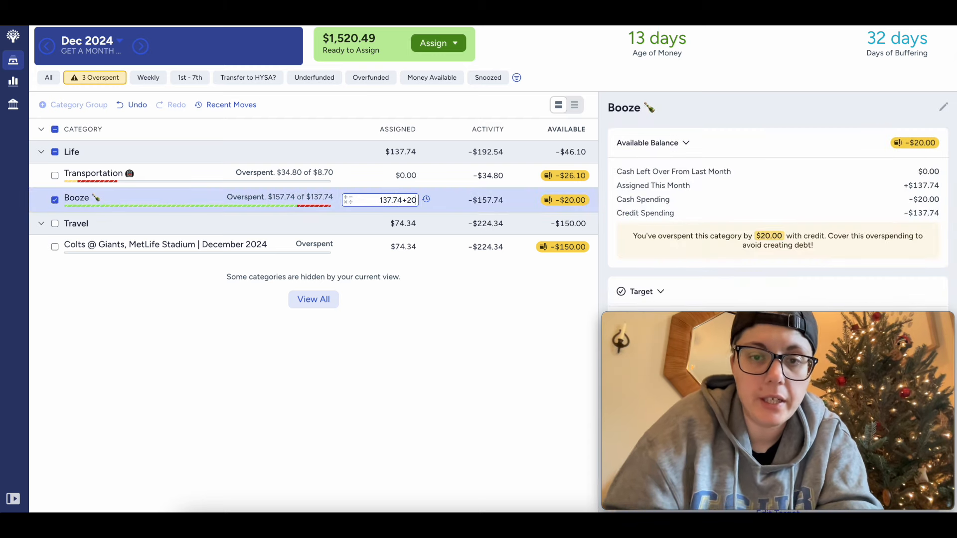
key("Return")
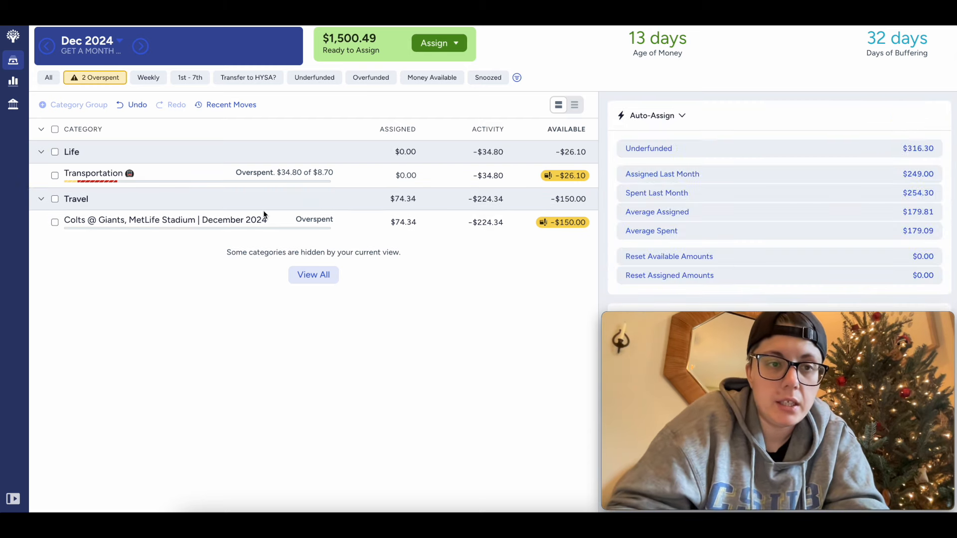
Show all categories again, assign $800 to the Rent | 1st category in January 2025 and deselect it
left_click(49, 82)
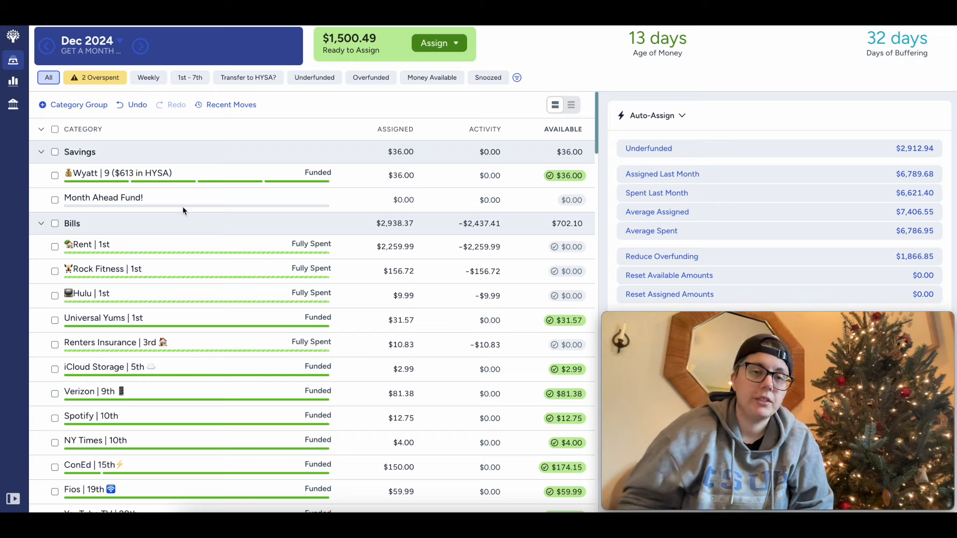
scroll(183, 206, "down", 20)
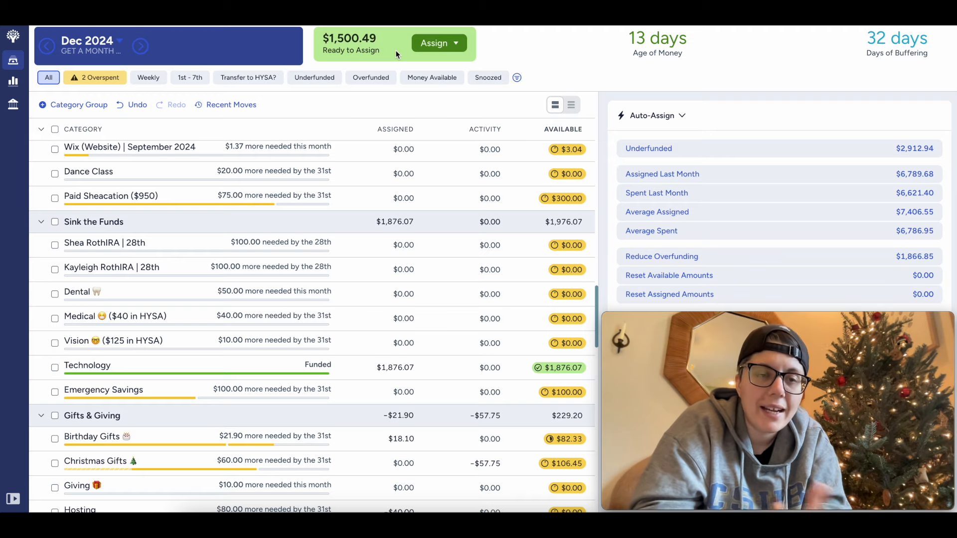
scroll(230, 229, "up", 1)
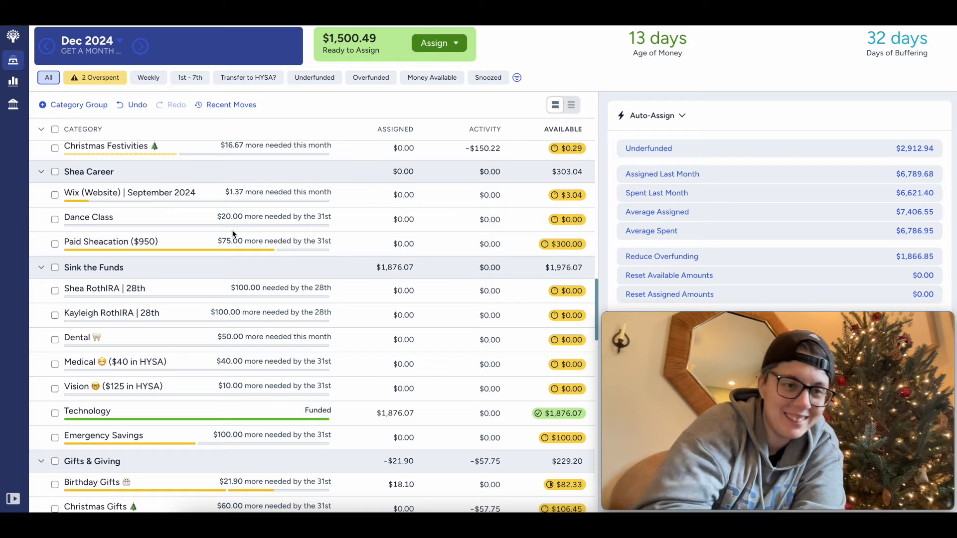
scroll(151, 287, "up", 10)
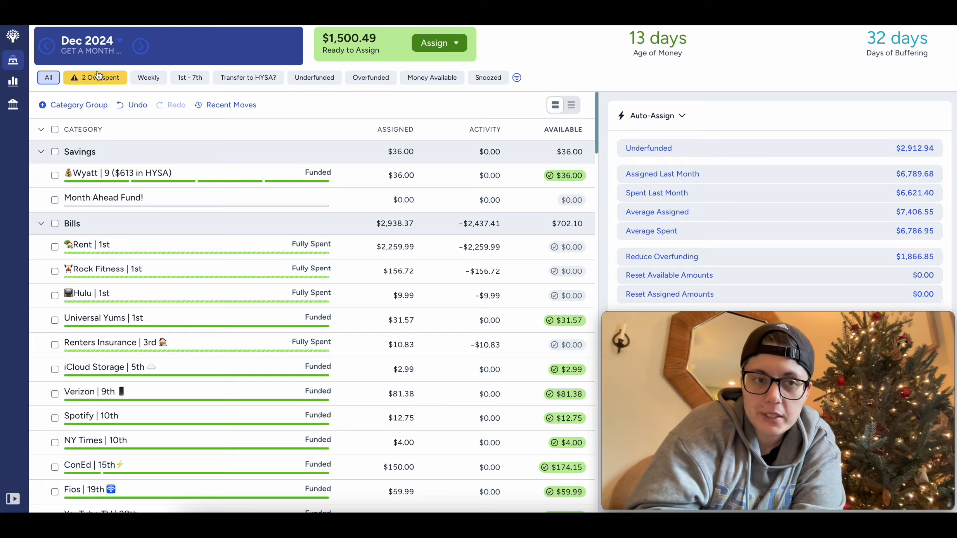
left_click(142, 47)
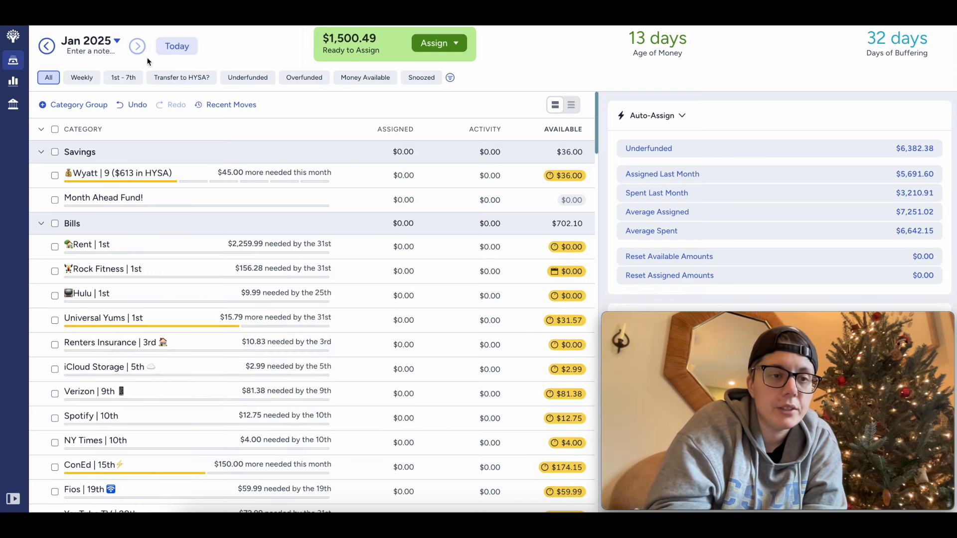
left_click(401, 247)
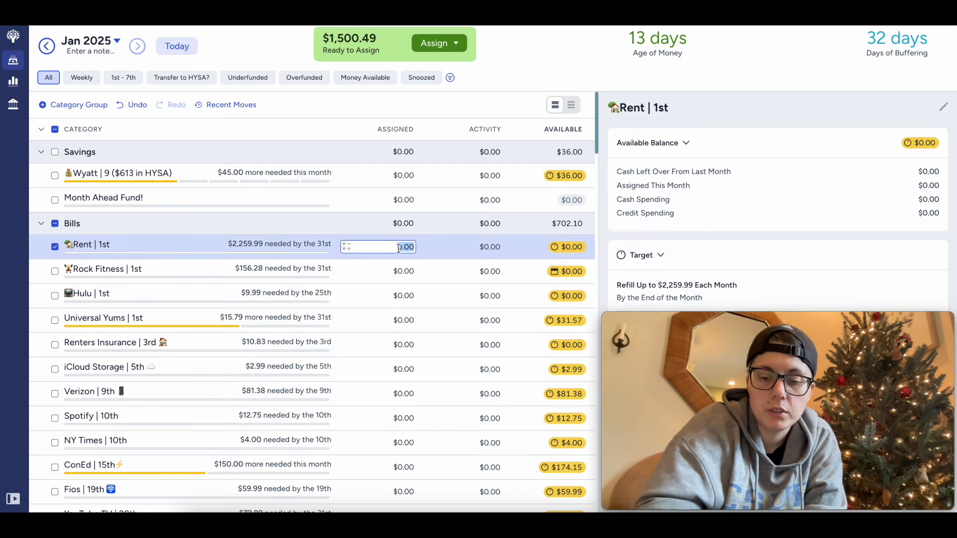
type("+800")
key("Return")
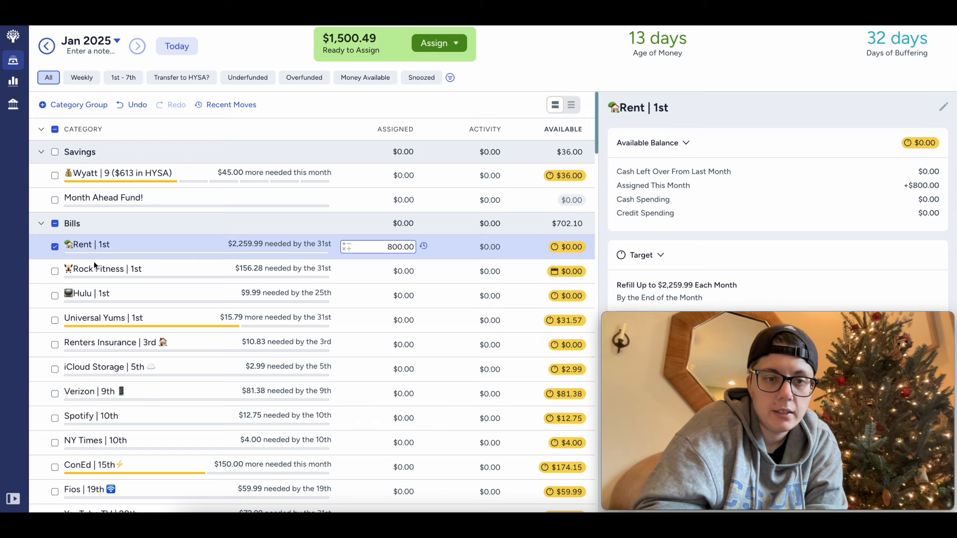
left_click(54, 248)
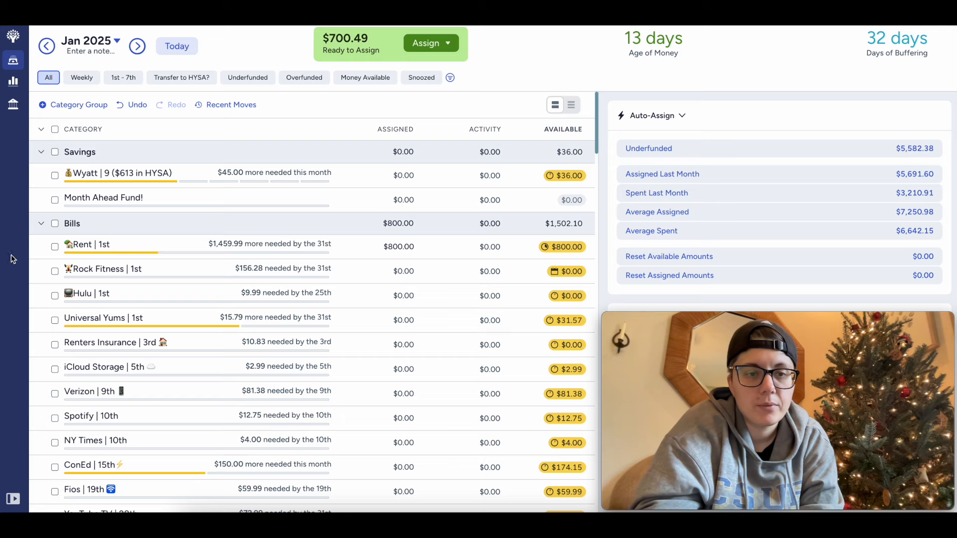
Return to December 2024 with only the Weekly categories shown, and check the pending transactions across all accounts
left_click(178, 47)
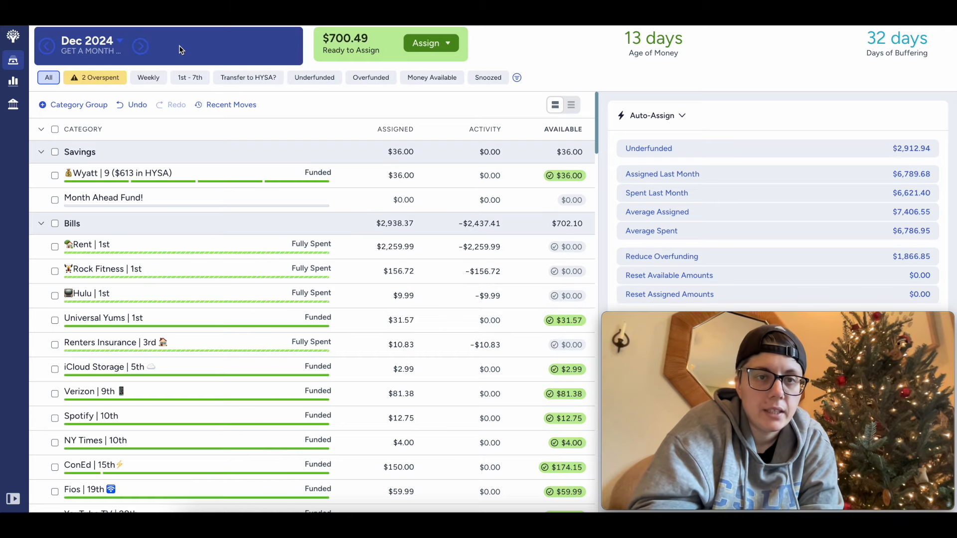
left_click(148, 78)
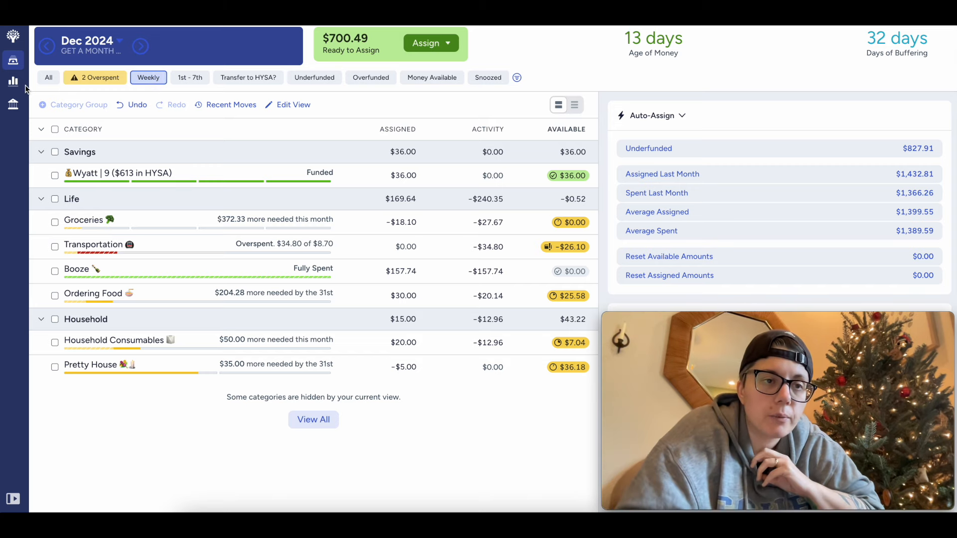
left_click(16, 107)
scroll(301, 412, "down", 5)
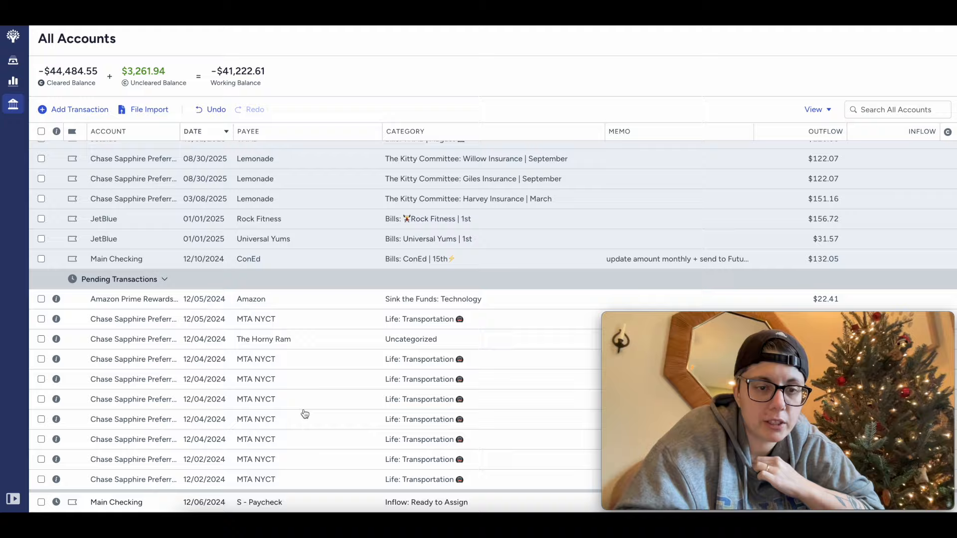
scroll(303, 412, "up", 1)
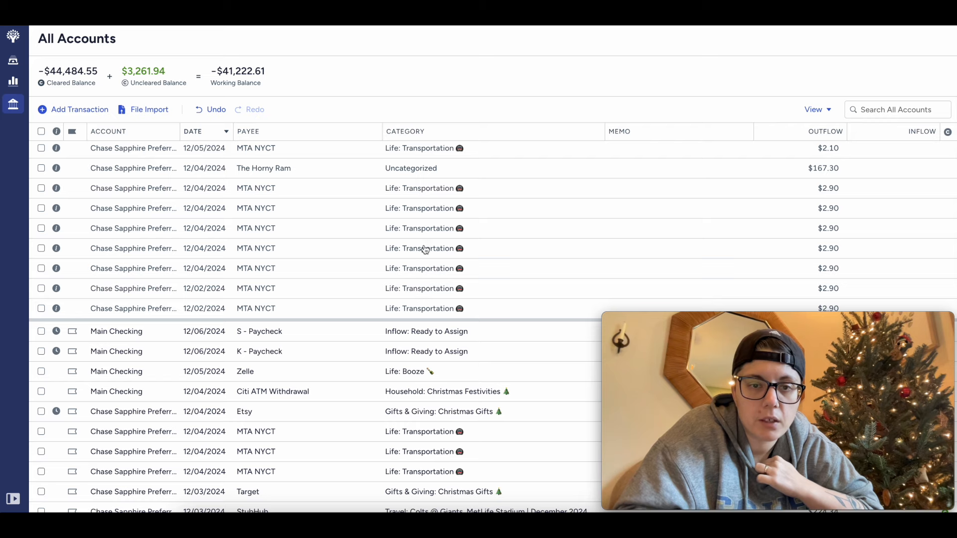
scroll(425, 191, "up", 3)
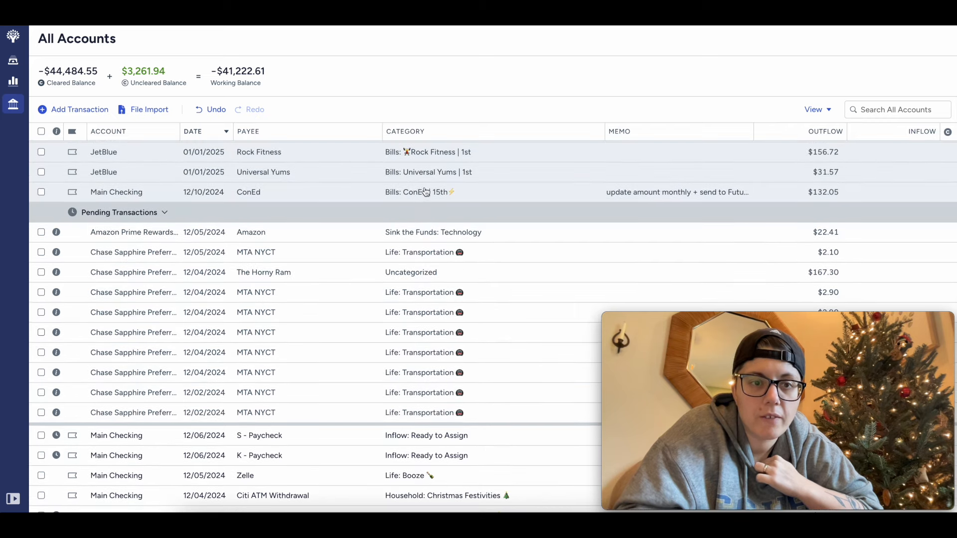
Back in the December 2024 budget, add $50 to the assigned amount of the Transportation category and deselect it
left_click(13, 59)
left_click(395, 246)
type("+50")
key("Return")
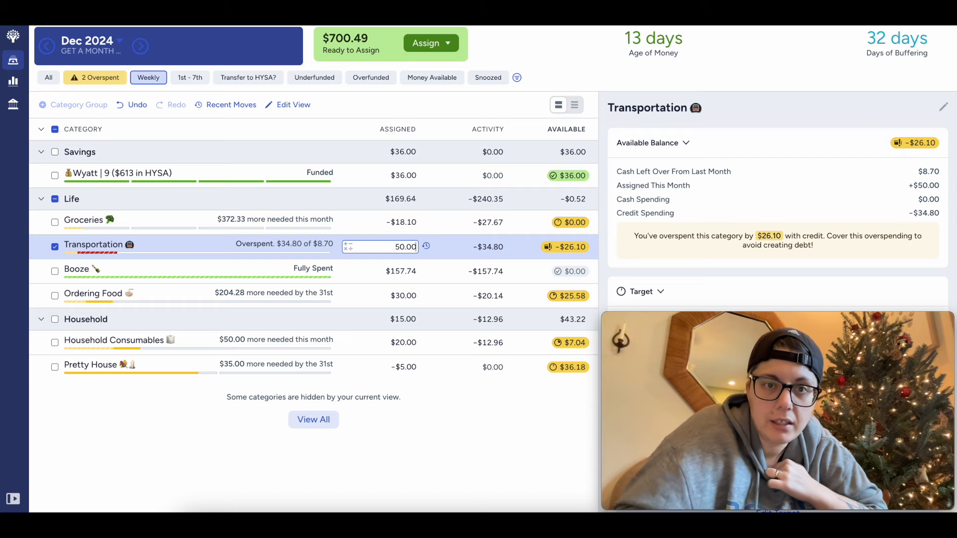
left_click(55, 246)
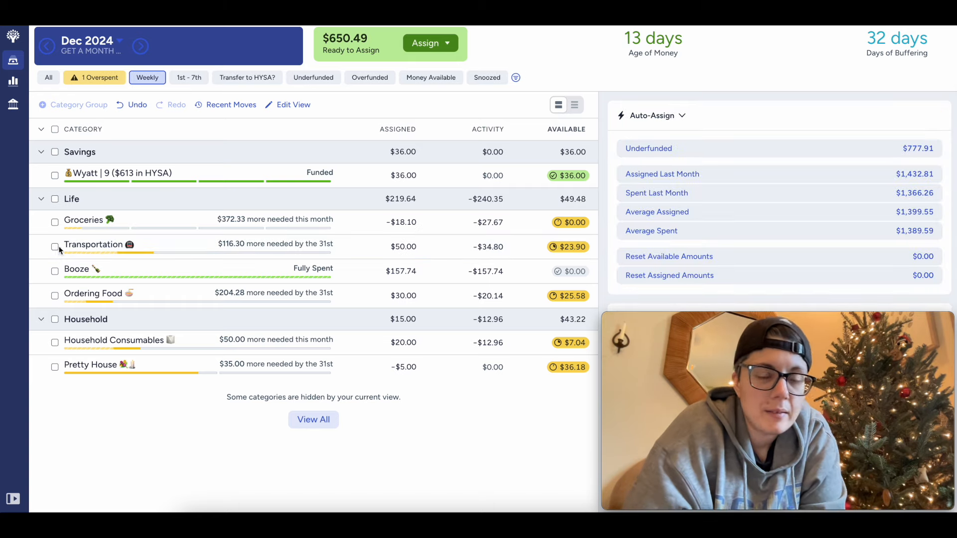
Add $34 twice to the Transportation category's assigned amount, making it $118.00, and deselect it
left_click(396, 246)
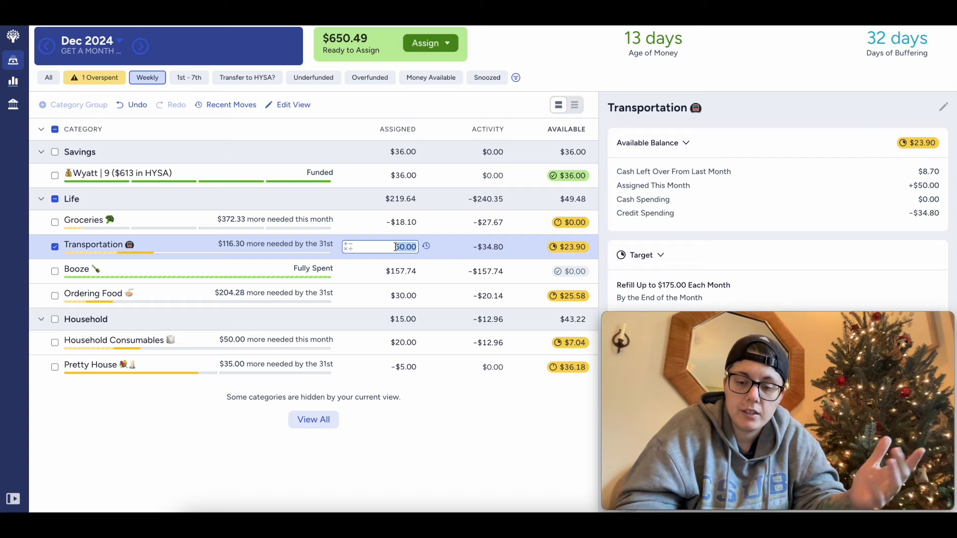
type("+")
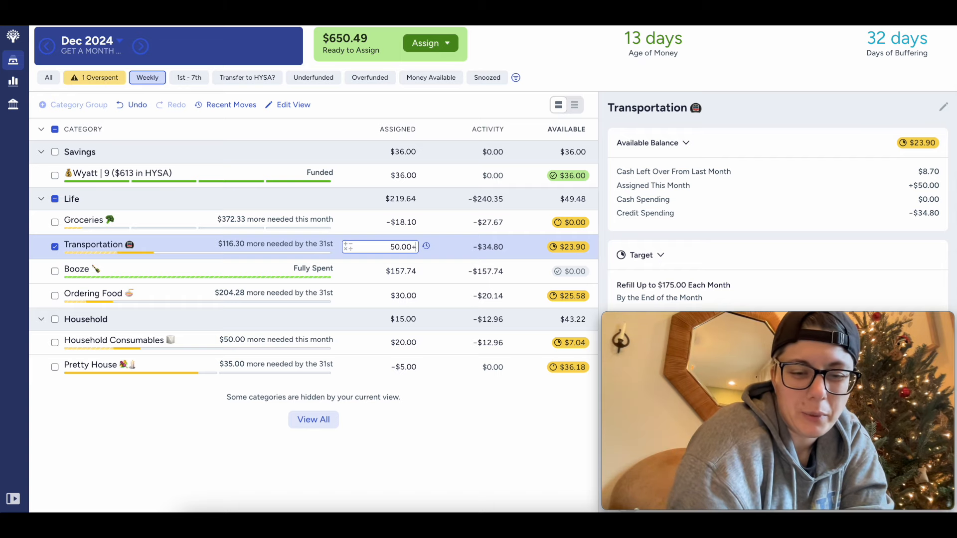
type("34+")
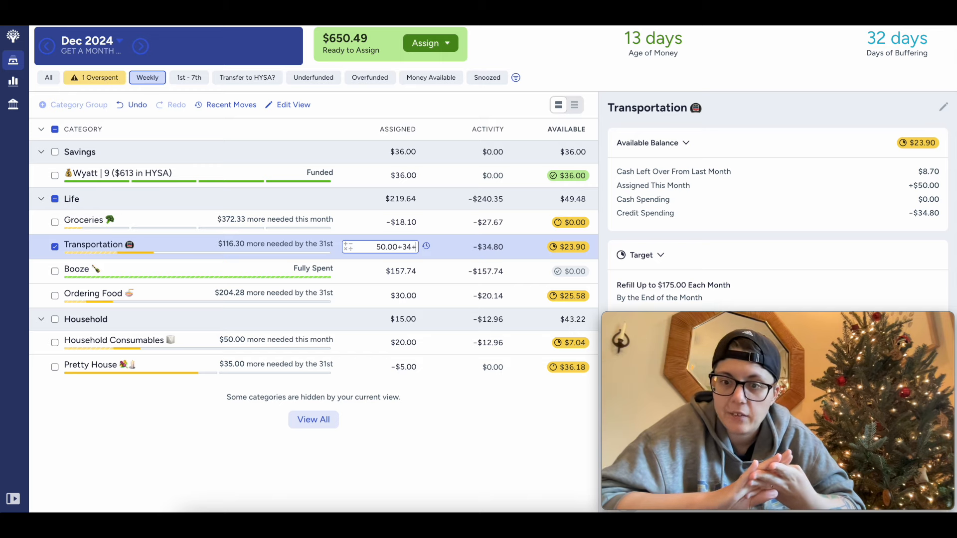
type("+34")
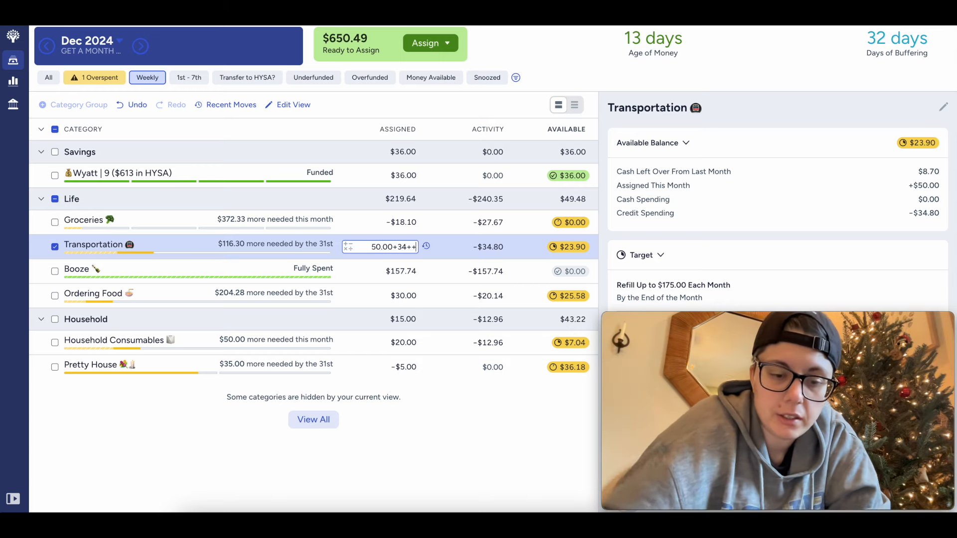
key("BackSpace")
key("BackSpace")
key("BackSpace")
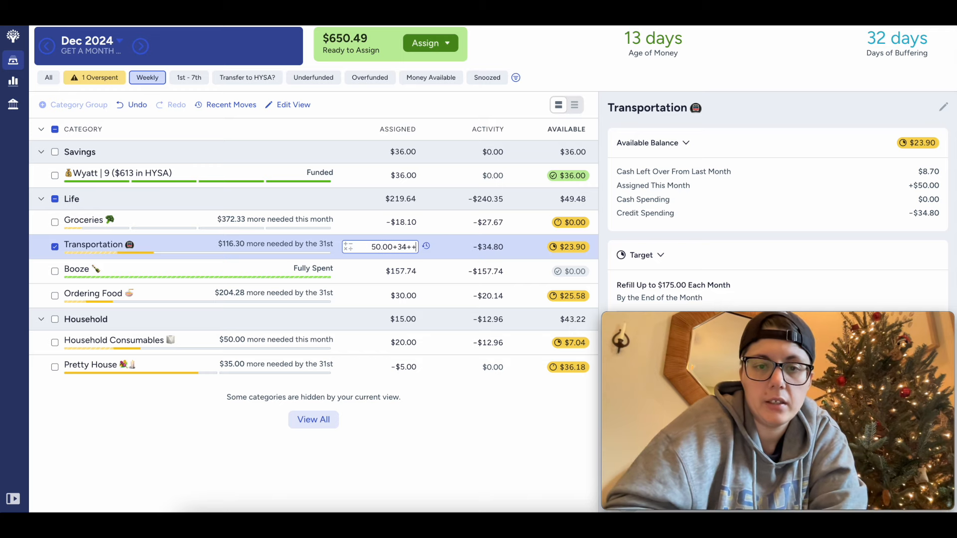
type("34")
key("Return")
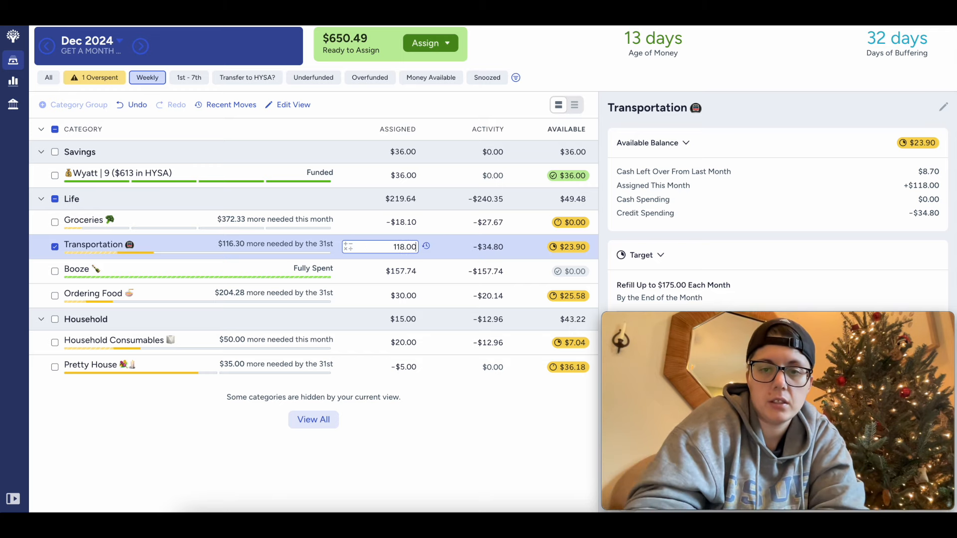
left_click(56, 247)
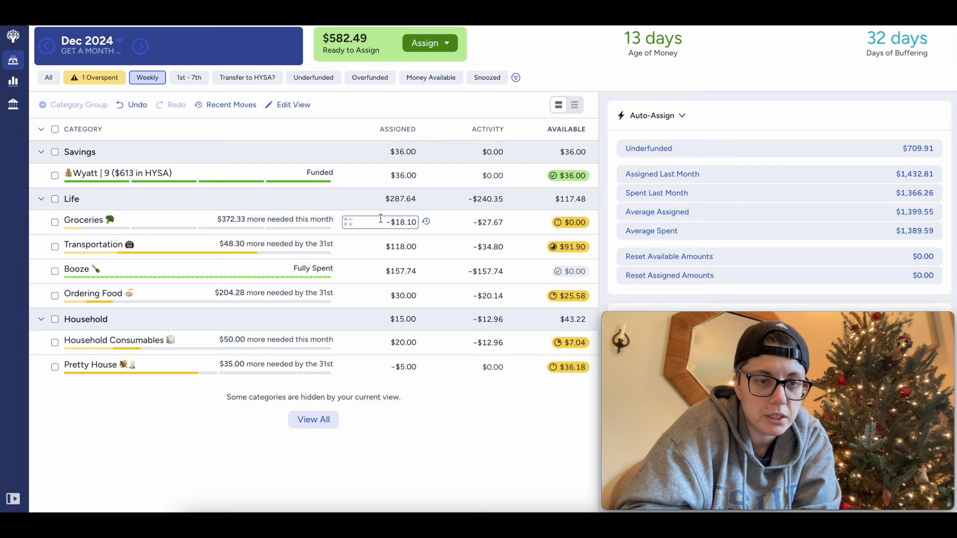
Add $100 to the assigned amount of the Groceries category and deselect it
left_click(379, 220)
key("Right")
type("+100")
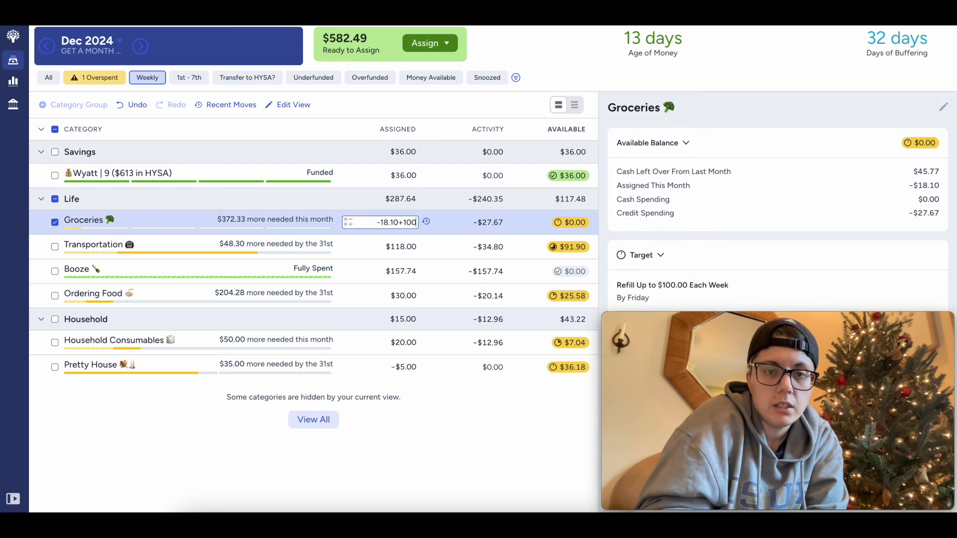
key("Return")
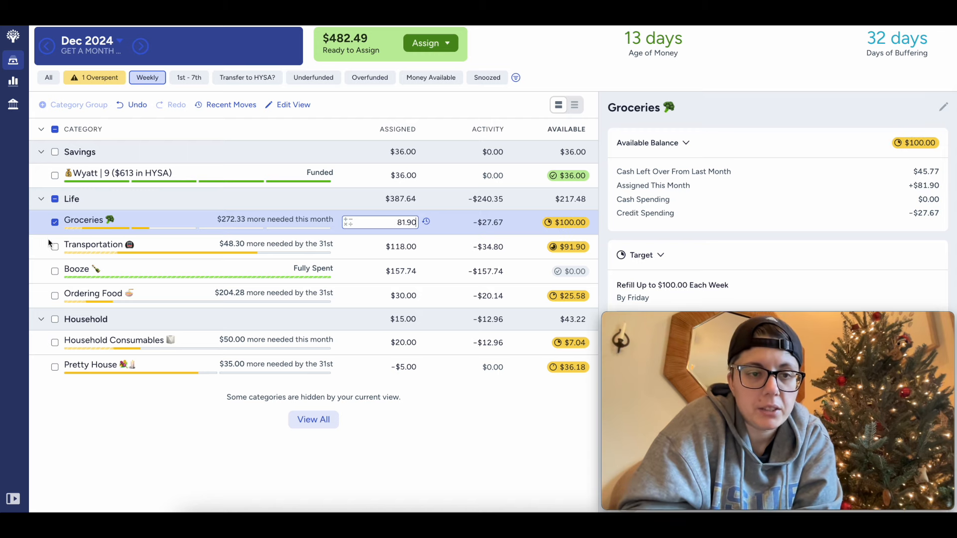
left_click(55, 222)
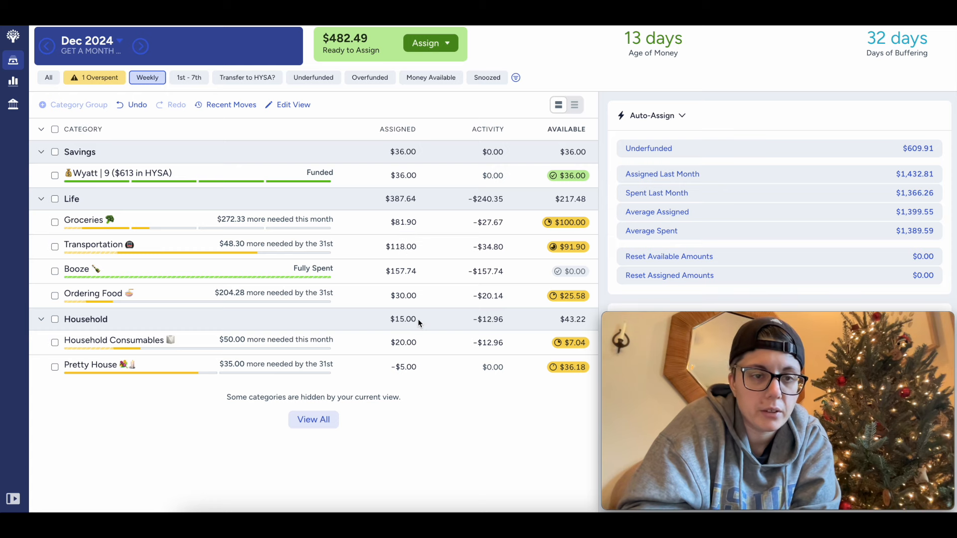
Add $35 to the assigned amount of the Booze category and deselect it
left_click(398, 270)
key("Right")
type("+")
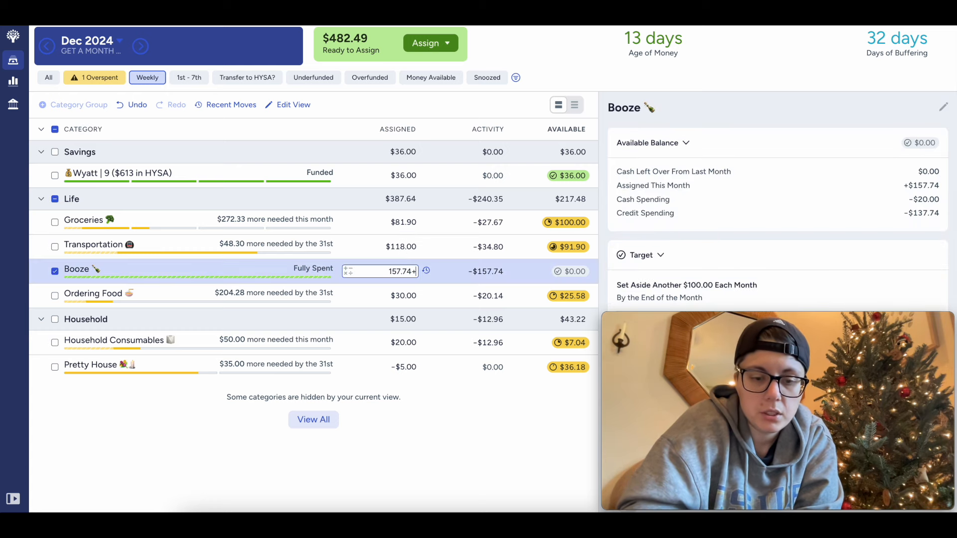
type("35")
key("Return")
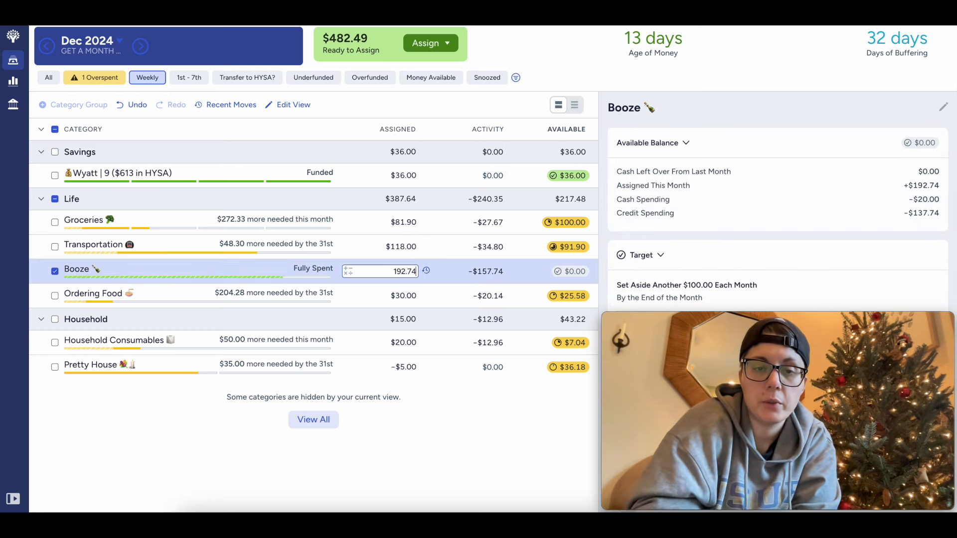
left_click(55, 271)
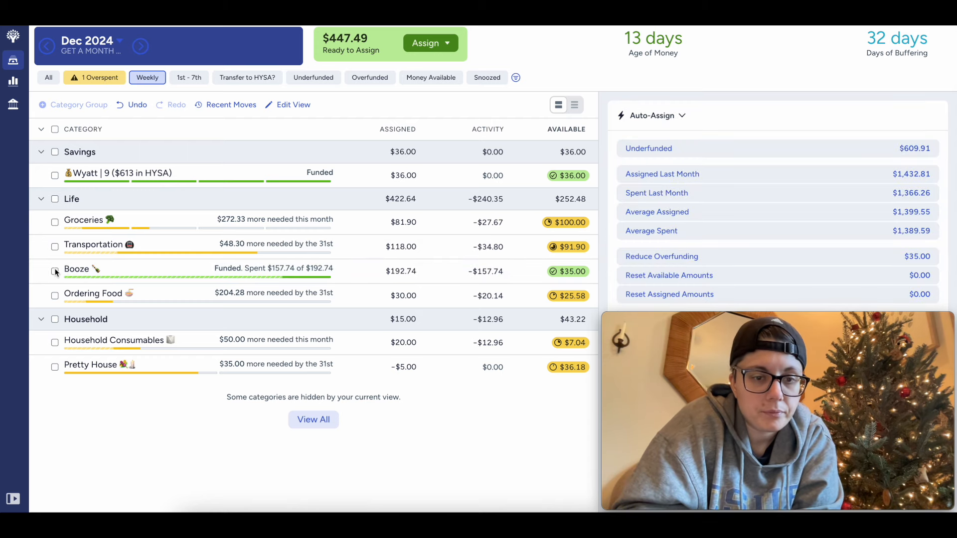
Add $35 to the assigned amount of the Pretty House category in the Household group
left_click(393, 367)
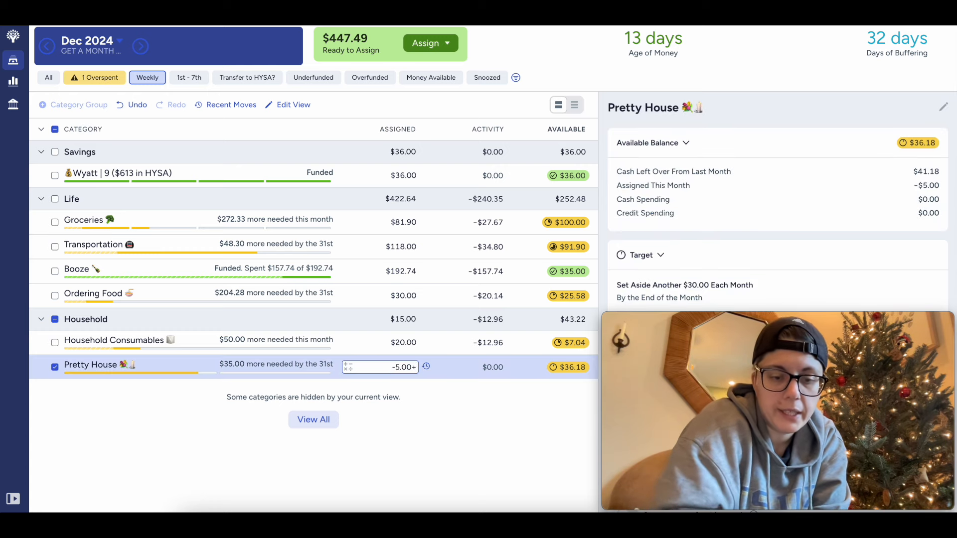
type("35")
key("Return")
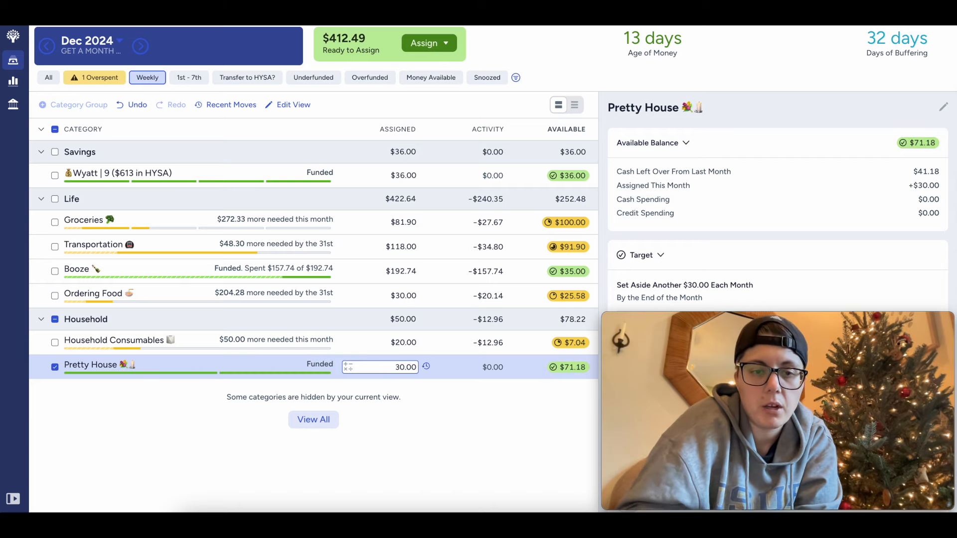
Switch the budget view to all categories and collapse the Wish List and Wish Farm groups
left_click(79, 380)
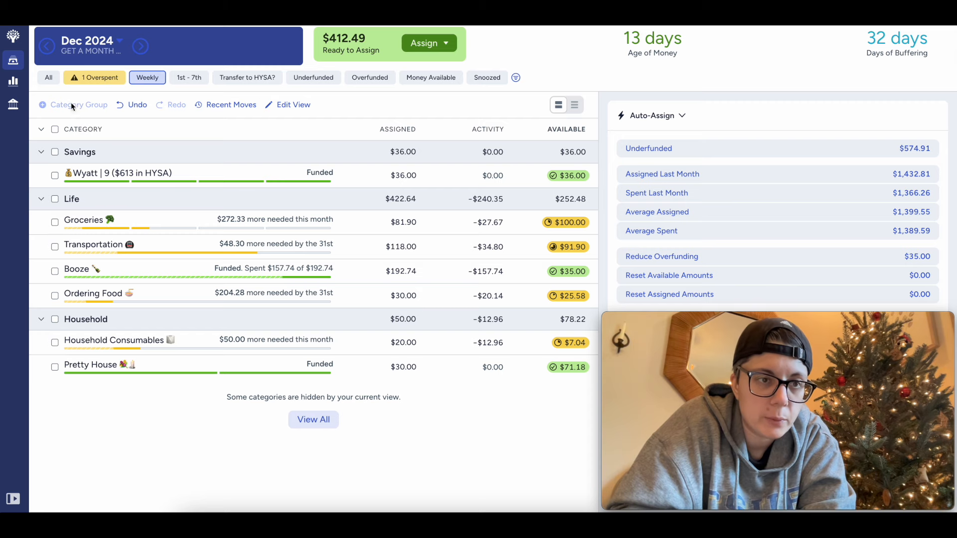
left_click(48, 79)
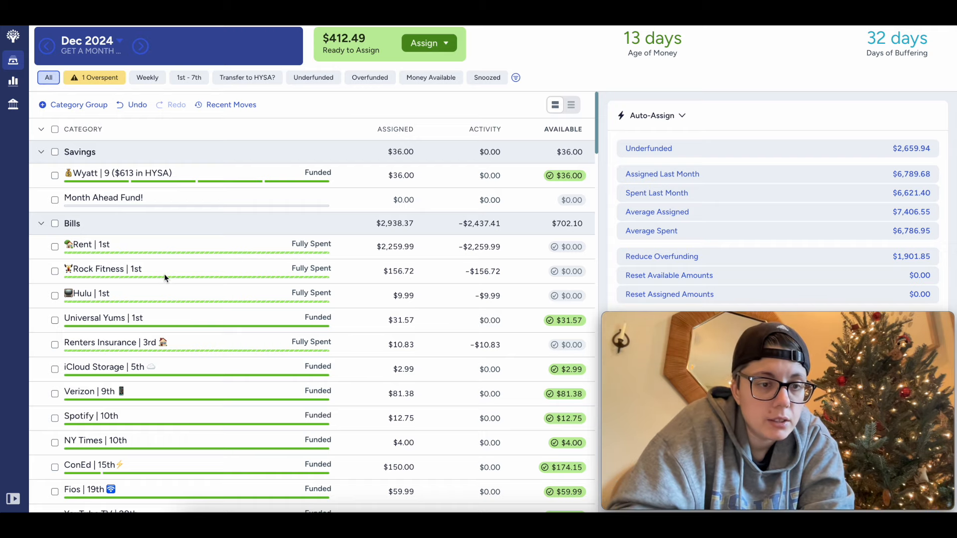
scroll(164, 273, "down", 7)
scroll(164, 273, "up", 4)
scroll(164, 274, "down", 8)
scroll(163, 274, "down", 6)
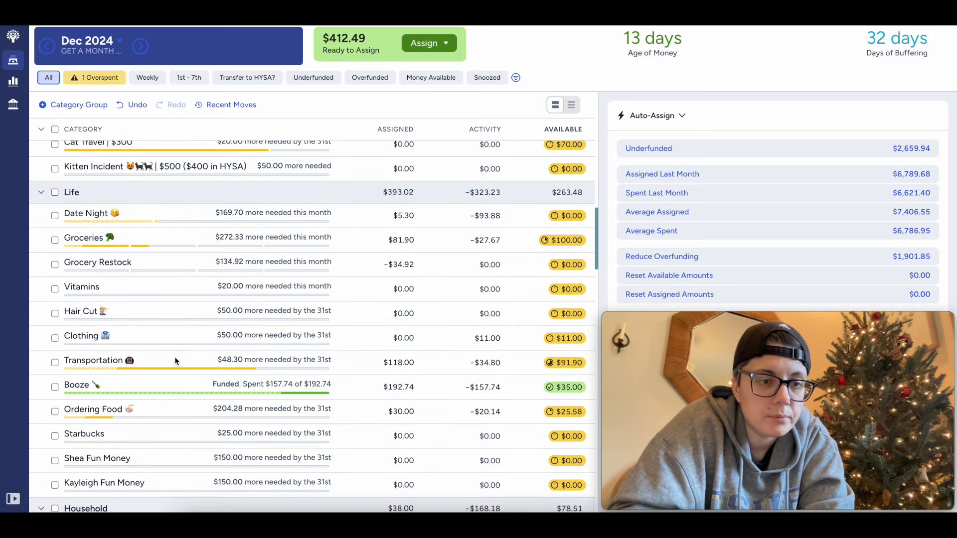
scroll(175, 360, "down", 12)
scroll(175, 359, "down", 10)
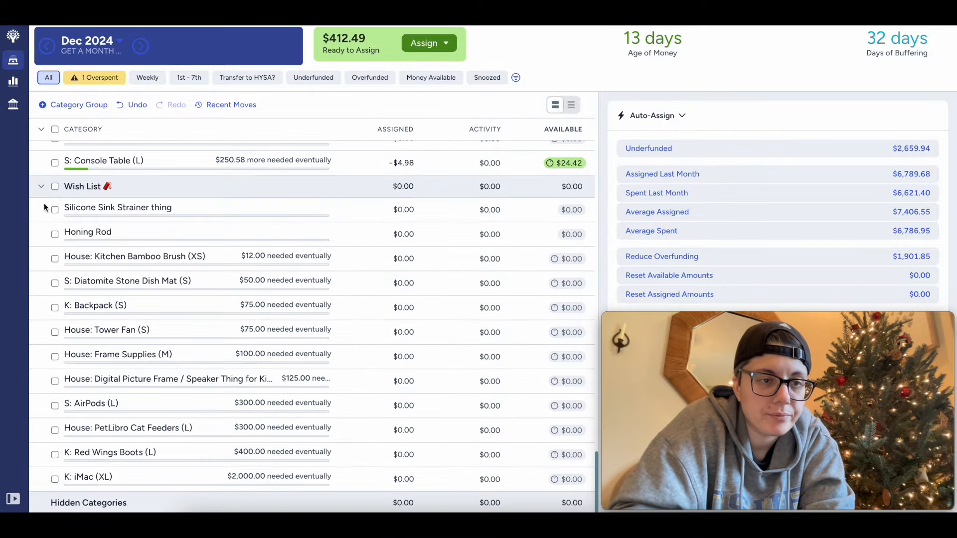
left_click(41, 187)
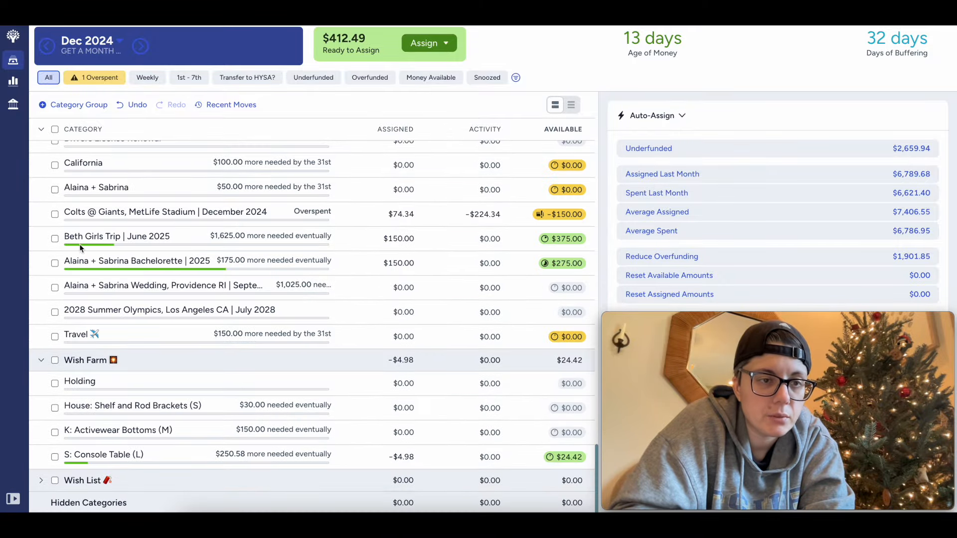
left_click(39, 359)
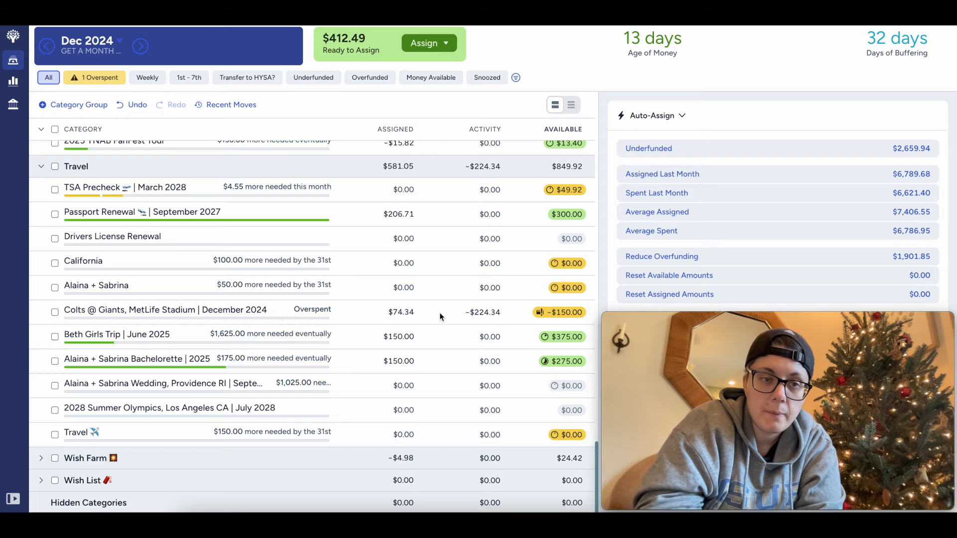
Add $150 to the assigned amount of the Colts @ Giants category in the Travel group
scroll(439, 312, "up", 2)
scroll(439, 313, "down", 2)
left_click(402, 313)
key("End")
type("+150")
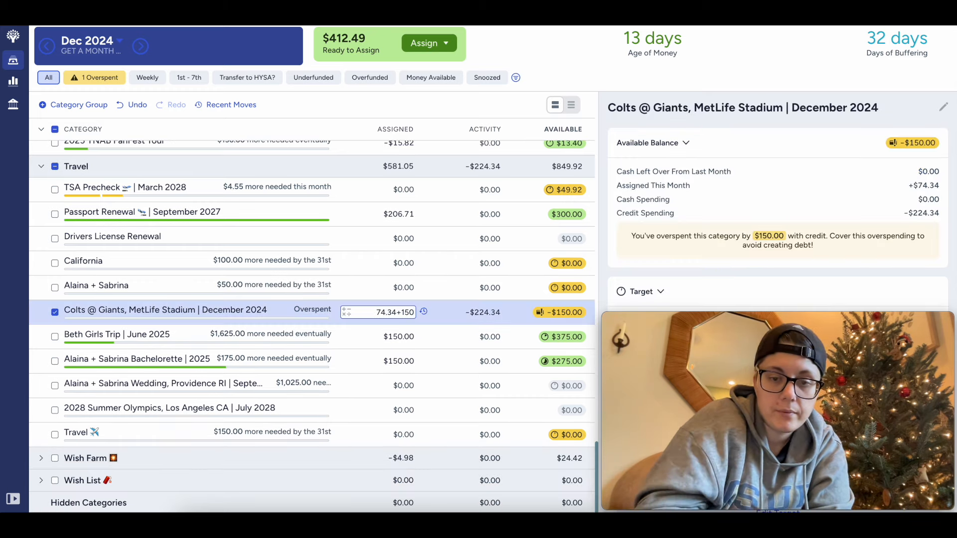
key("Return")
Snooze this month's target for the second Fun Money category in the Life group and deselect the category
scroll(311, 289, "up", 3)
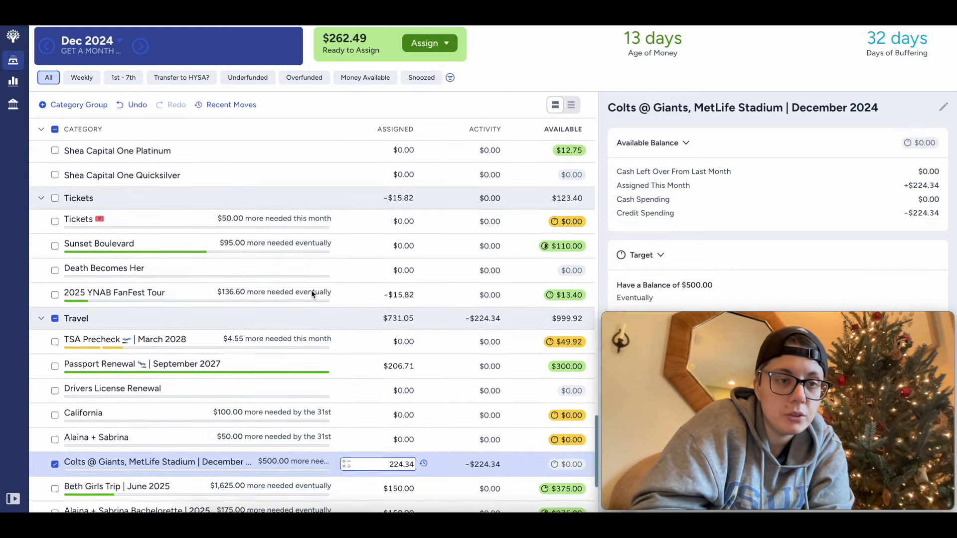
scroll(312, 294, "up", 10)
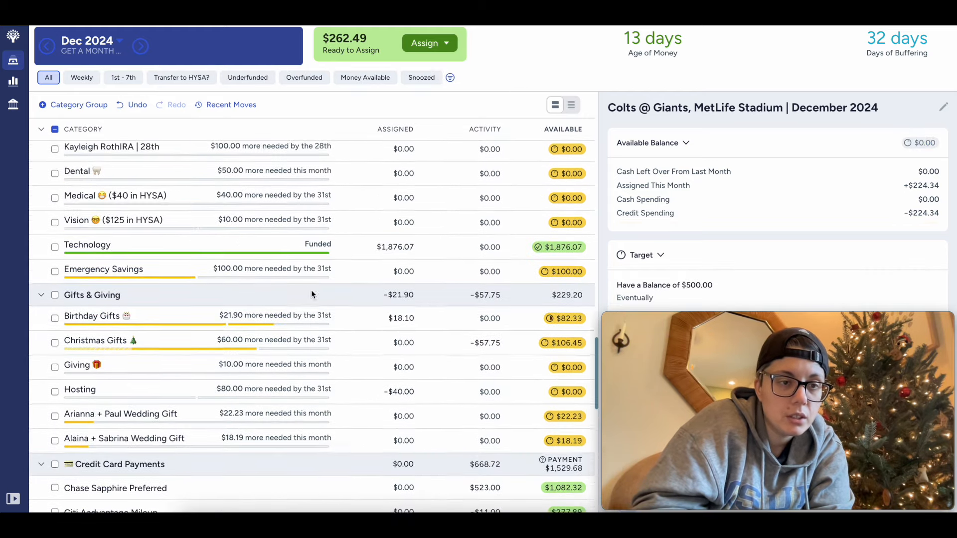
scroll(311, 294, "up", 3)
scroll(157, 270, "up", 3)
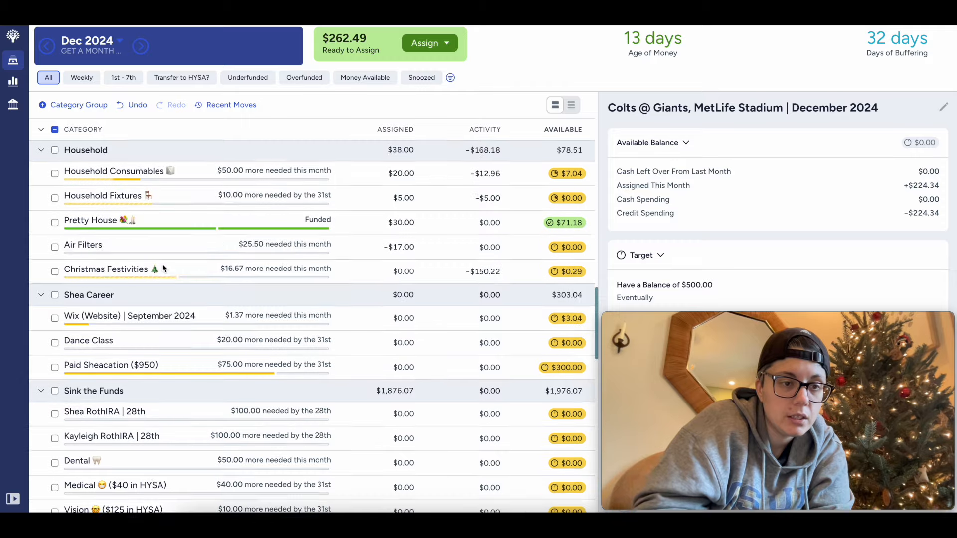
scroll(162, 269, "up", 5)
left_click(73, 322)
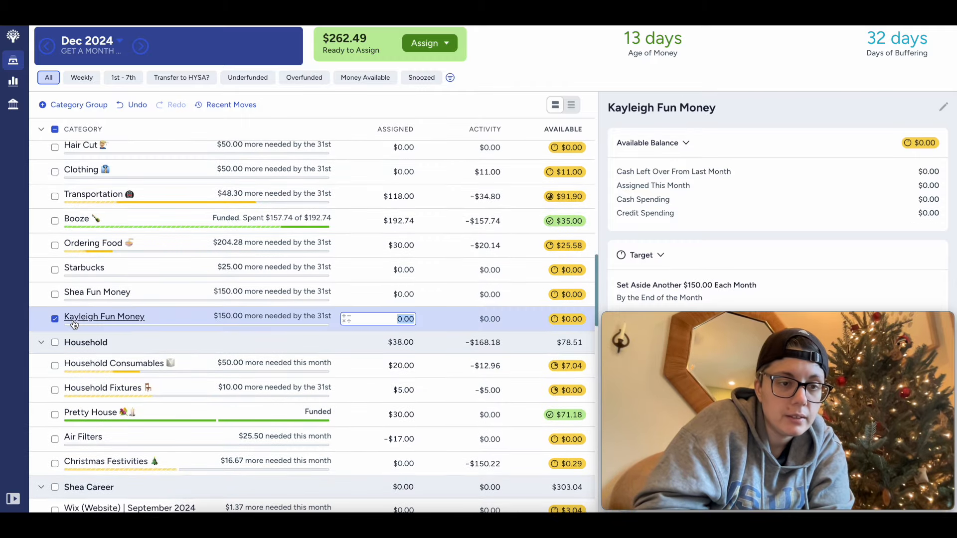
scroll(714, 249, "down", 4)
left_click(636, 181)
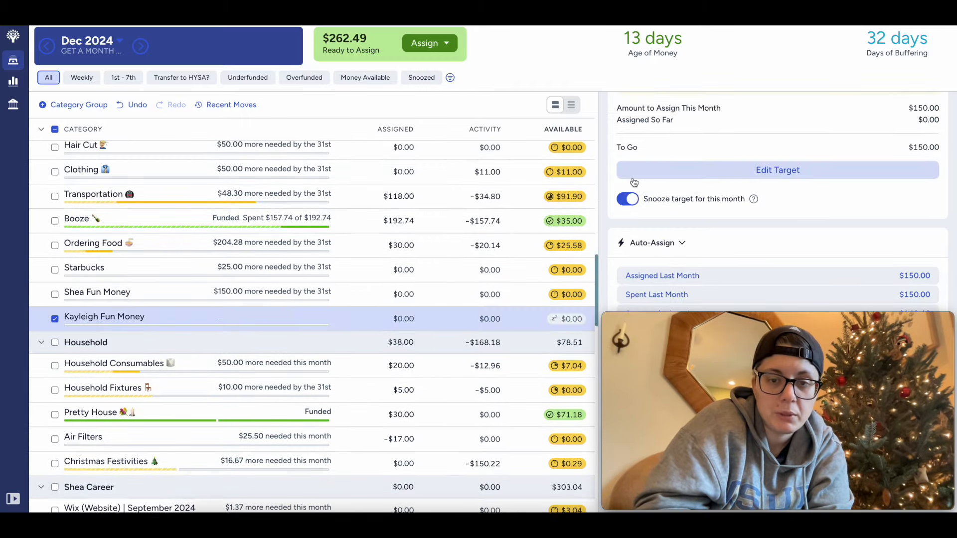
left_click(53, 321)
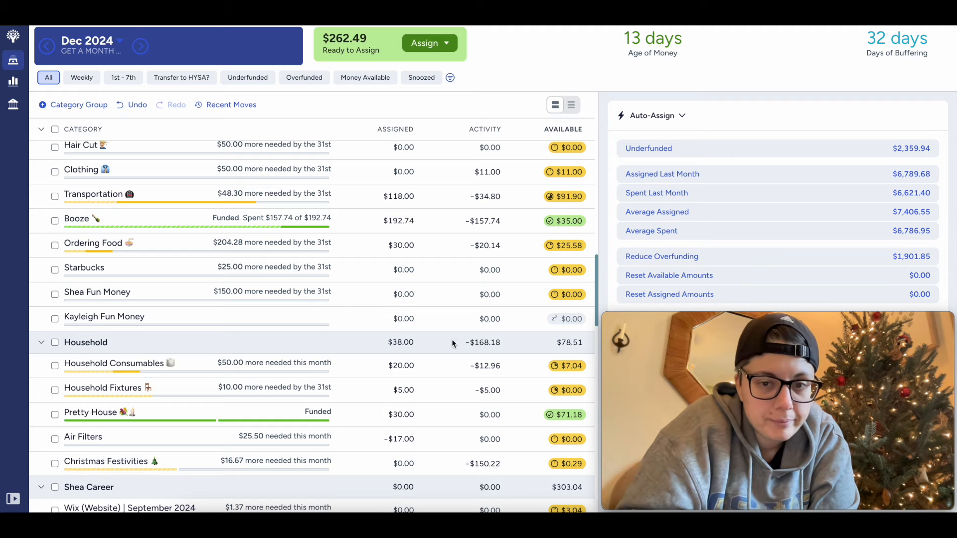
Add $75 to the assigned amount of the first Fun Money category in the Life group and deselect it
scroll(378, 435, "down", 1)
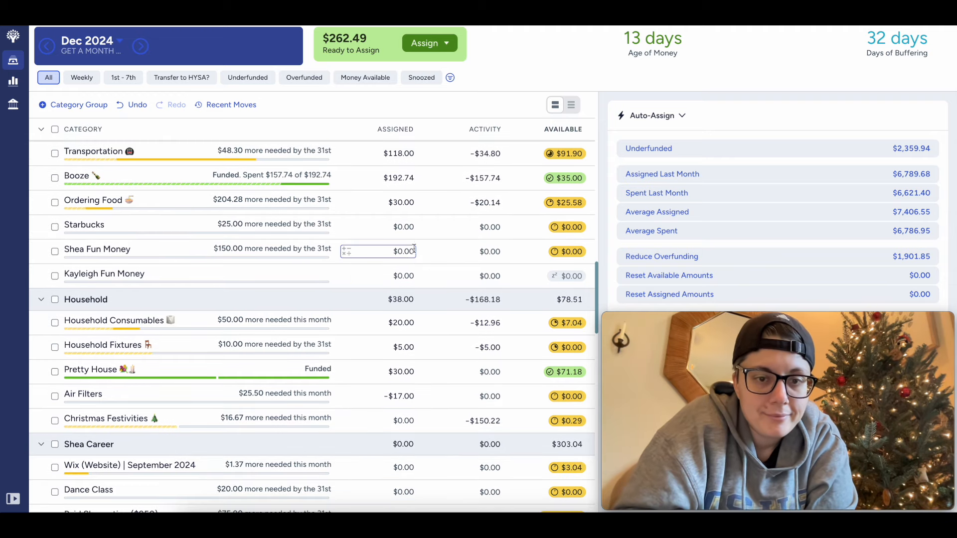
left_click(396, 254)
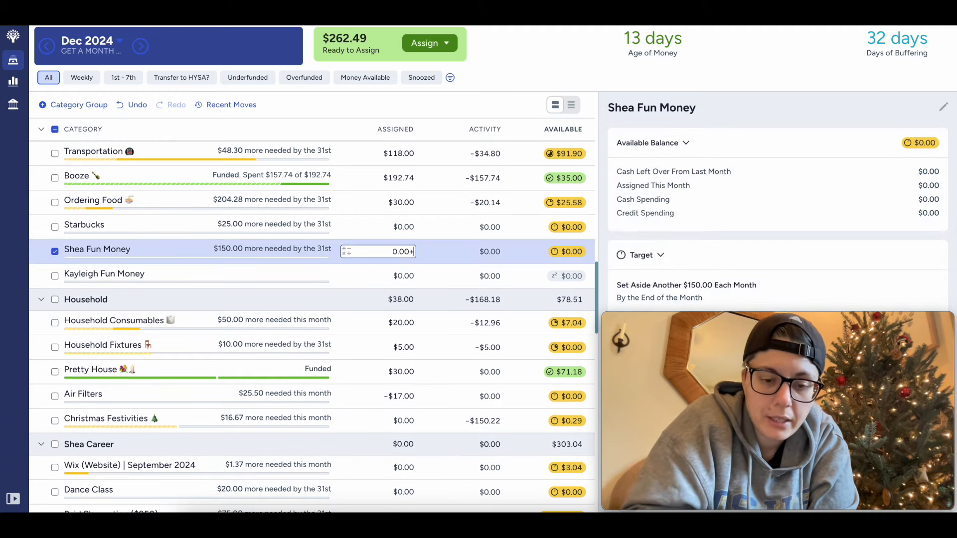
type("75")
key("Return")
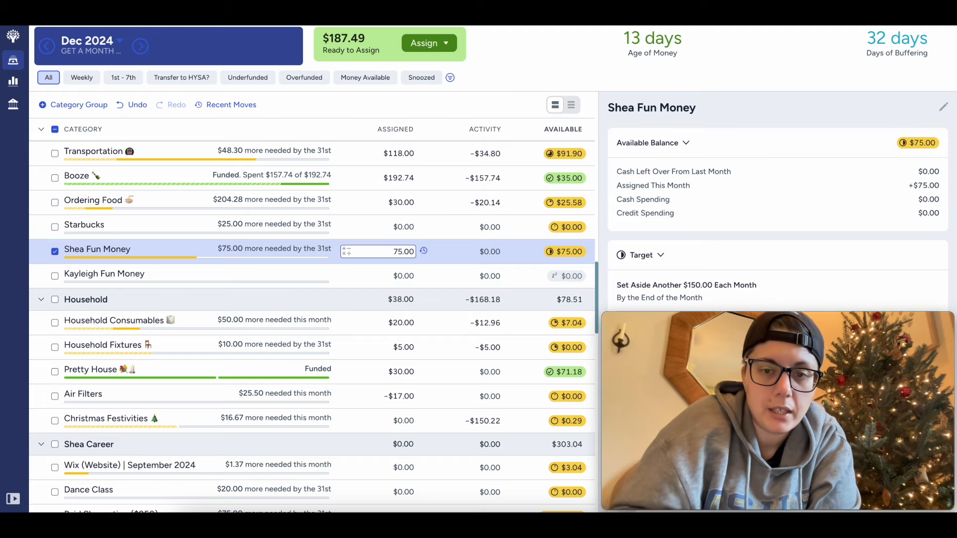
left_click(53, 253)
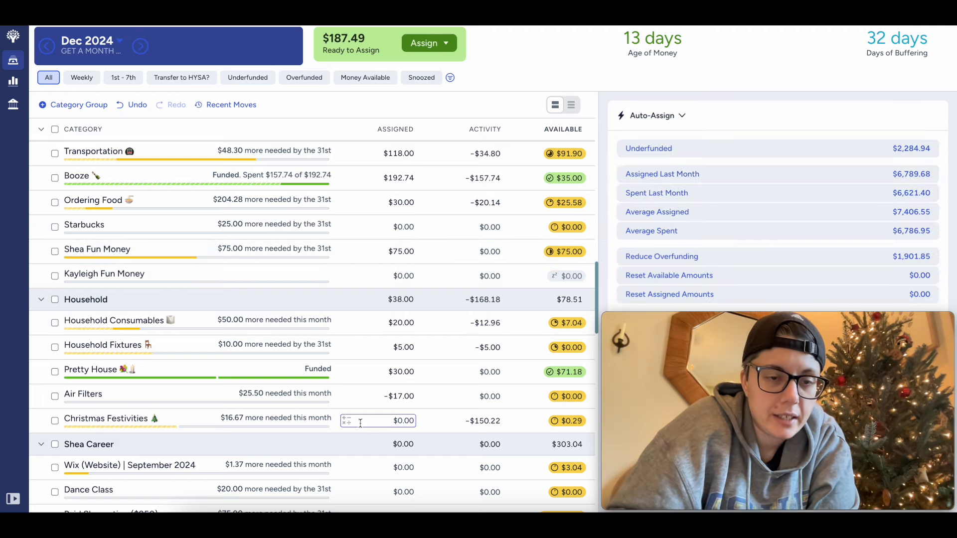
Assign Date Night enough to meet its monthly target, making its assigned amount $175.00, and deselect it
scroll(360, 423, "up", 5)
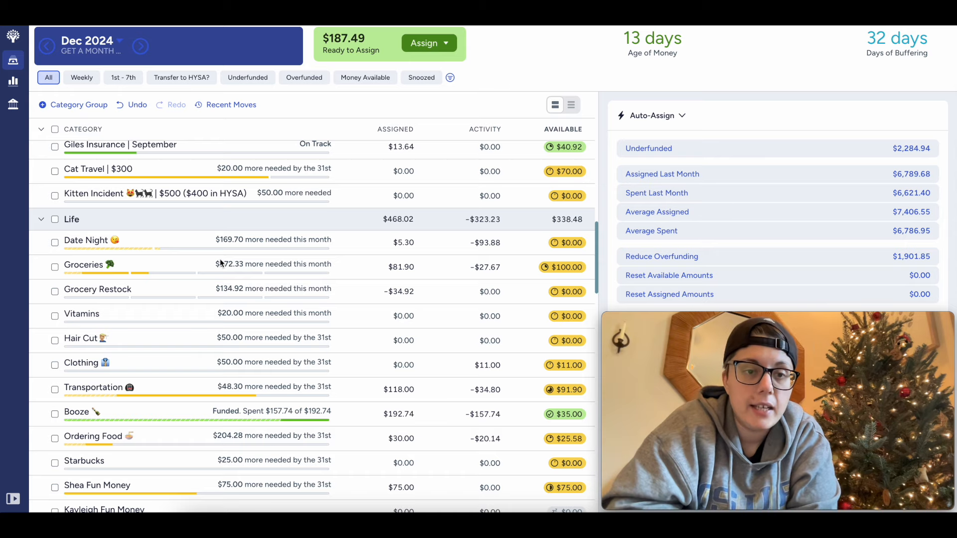
left_click(55, 242)
scroll(743, 180, "down", 5)
scroll(718, 186, "down", 1)
left_click(711, 235)
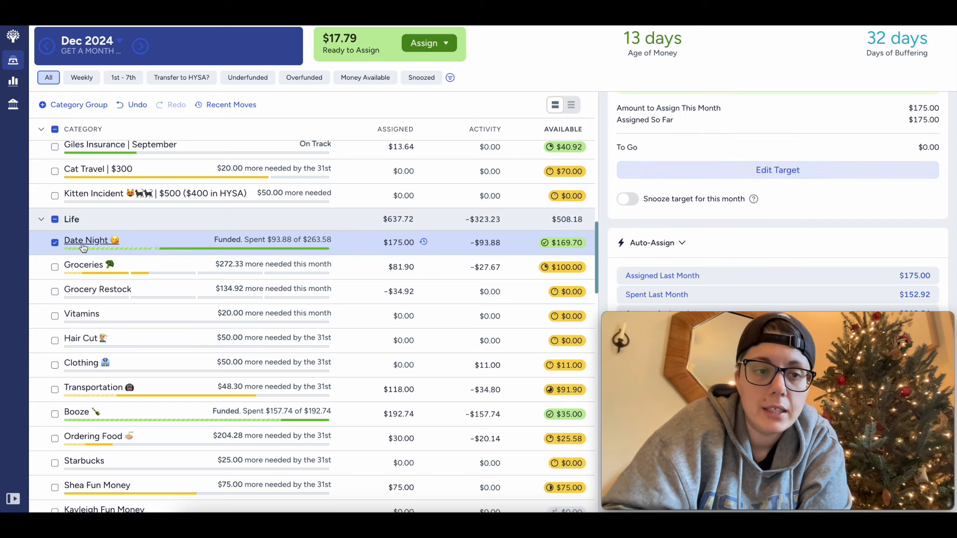
left_click(55, 242)
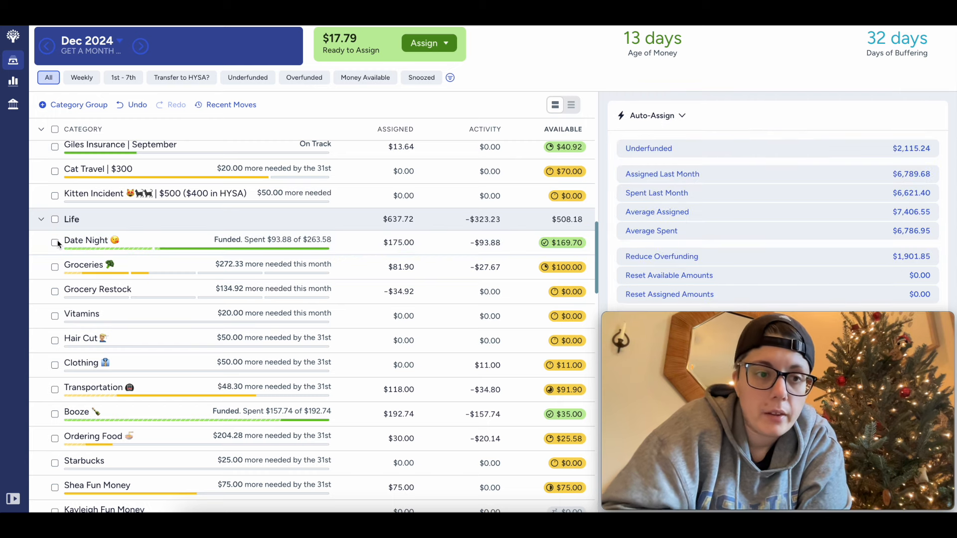
Add the remaining $17.79 to the assigned amount of the Ordering Food category and deselect it
scroll(221, 350, "down", 2)
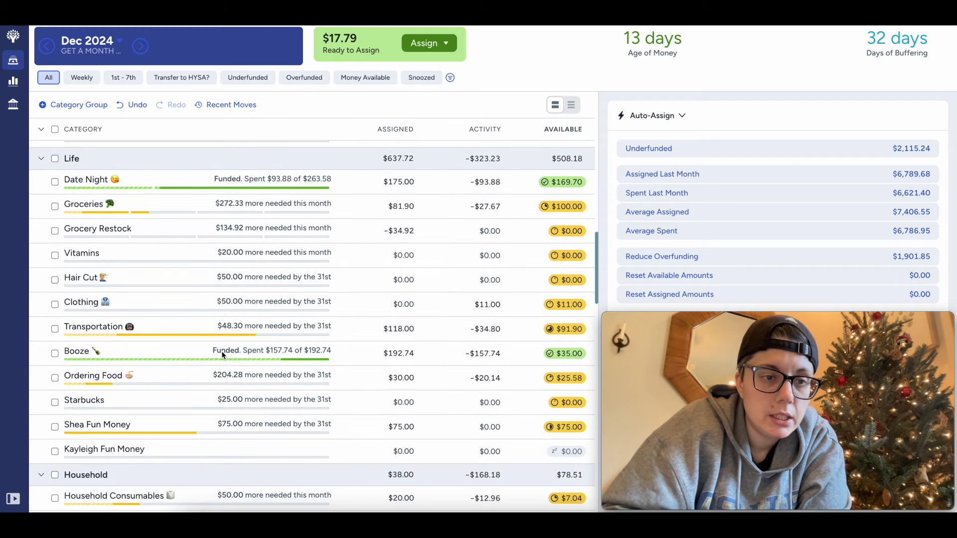
left_click(388, 252)
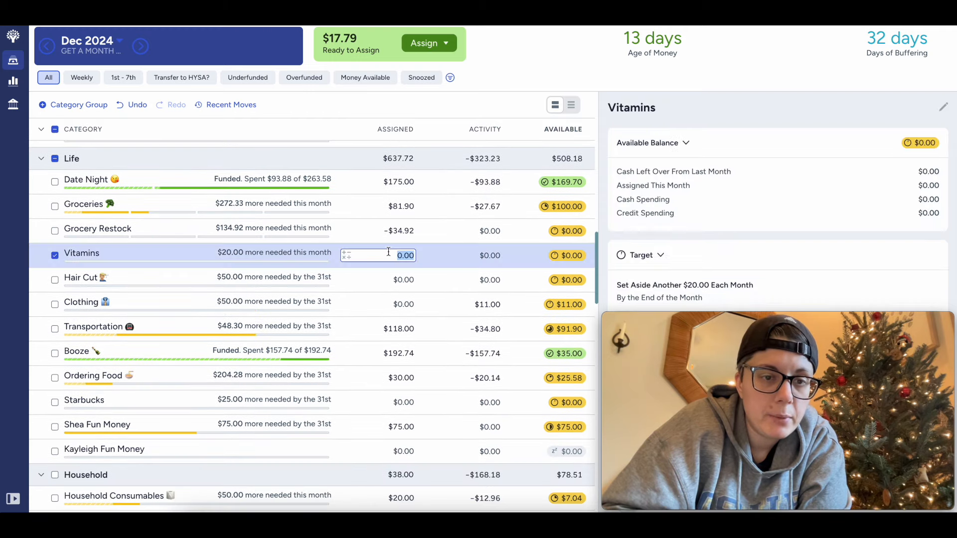
scroll(377, 306, "down", 3)
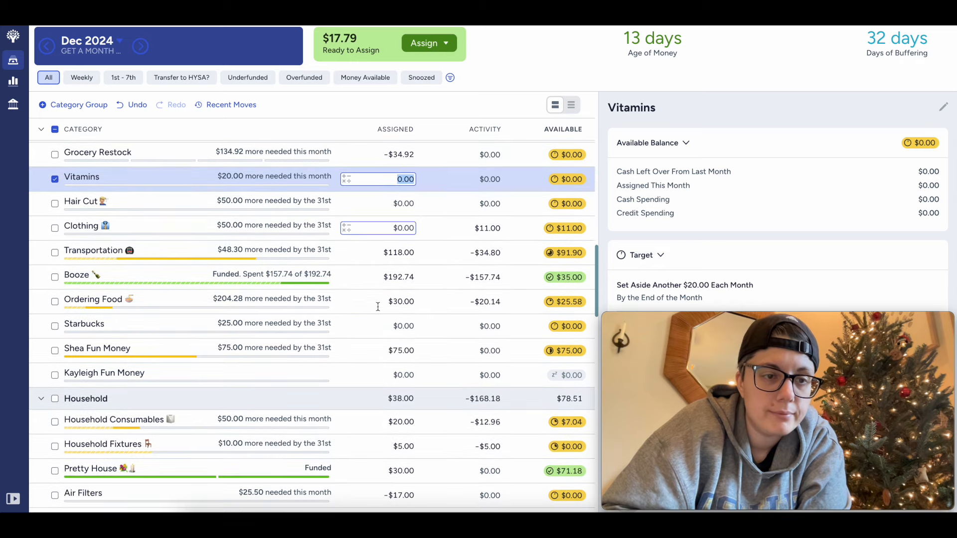
scroll(377, 306, "down", 2)
scroll(411, 314, "down", 1)
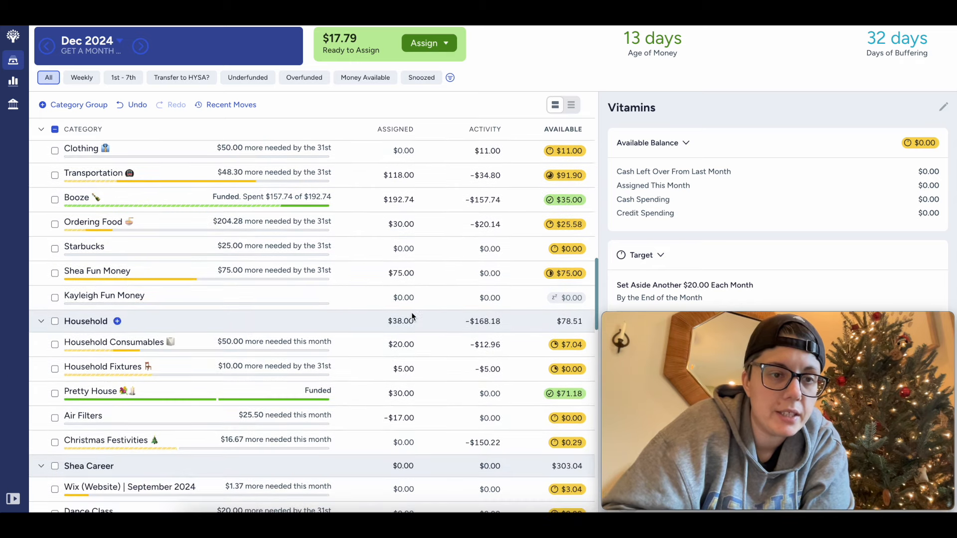
scroll(412, 315, "down", 1)
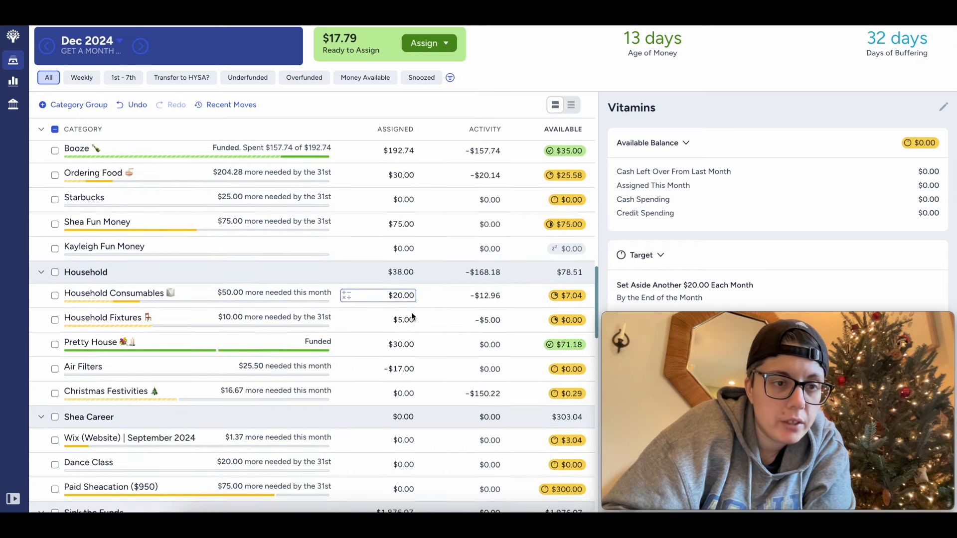
scroll(412, 315, "up", 1)
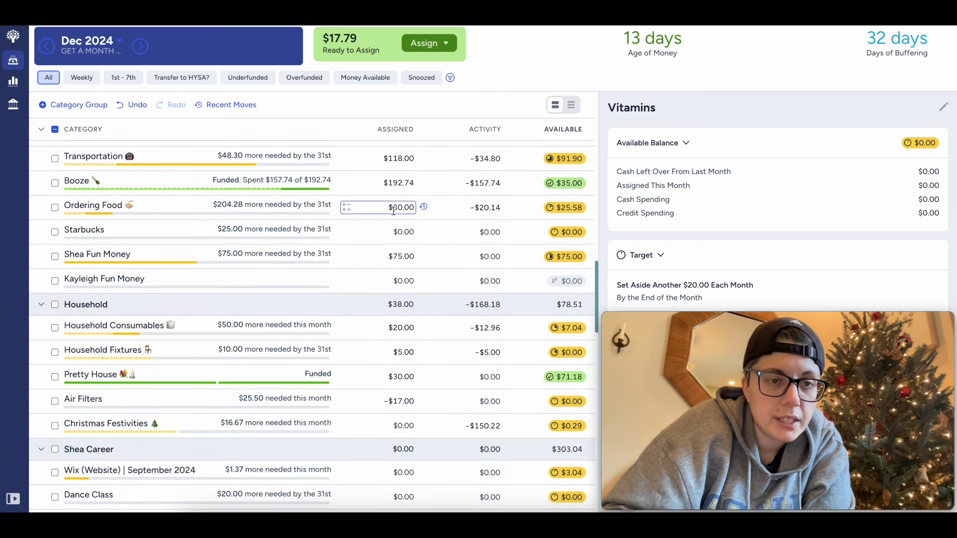
left_click(394, 208)
key("Right")
type("+1")
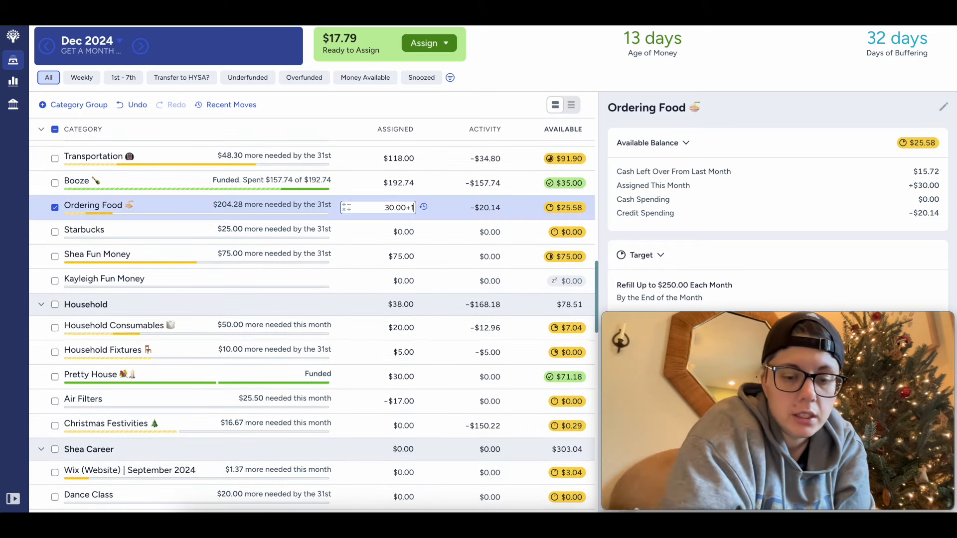
type("7.79")
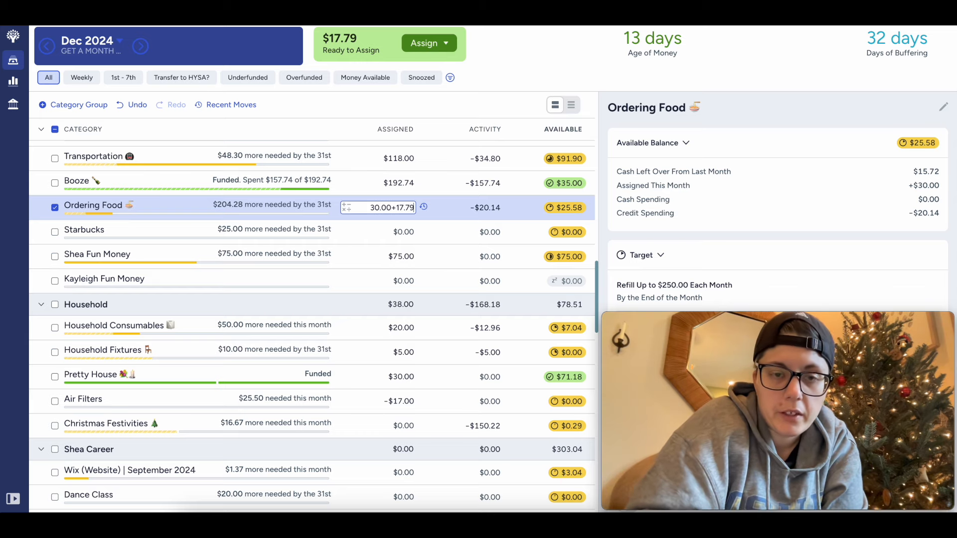
key("Return")
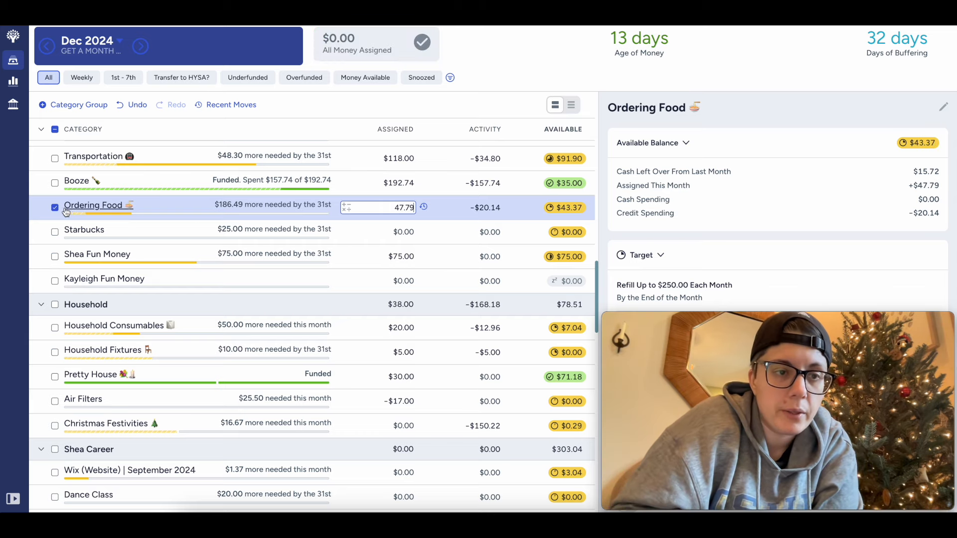
left_click(55, 208)
Review the funding of the categories from the Household group through Gifts & Giving and Credit Card Payments
scroll(423, 291, "down", 1)
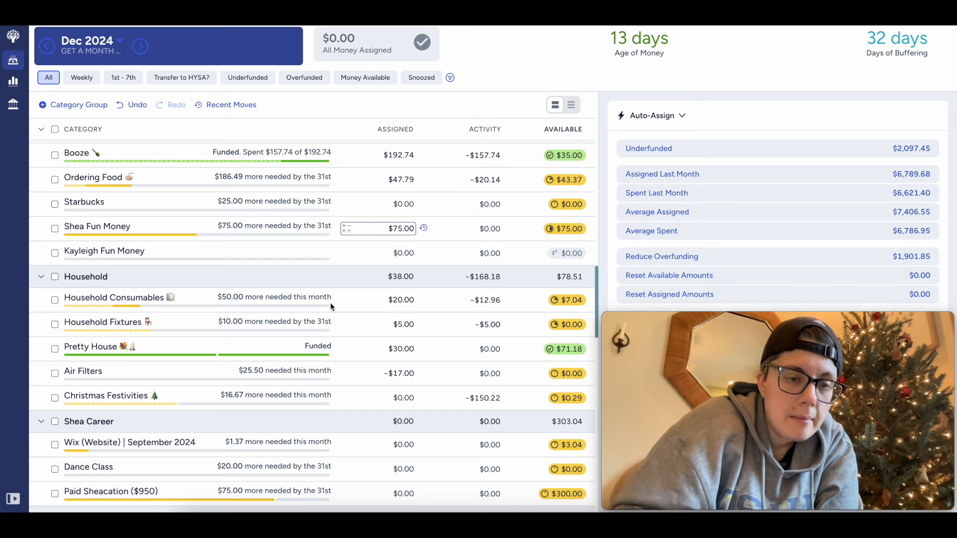
scroll(277, 378, "down", 2)
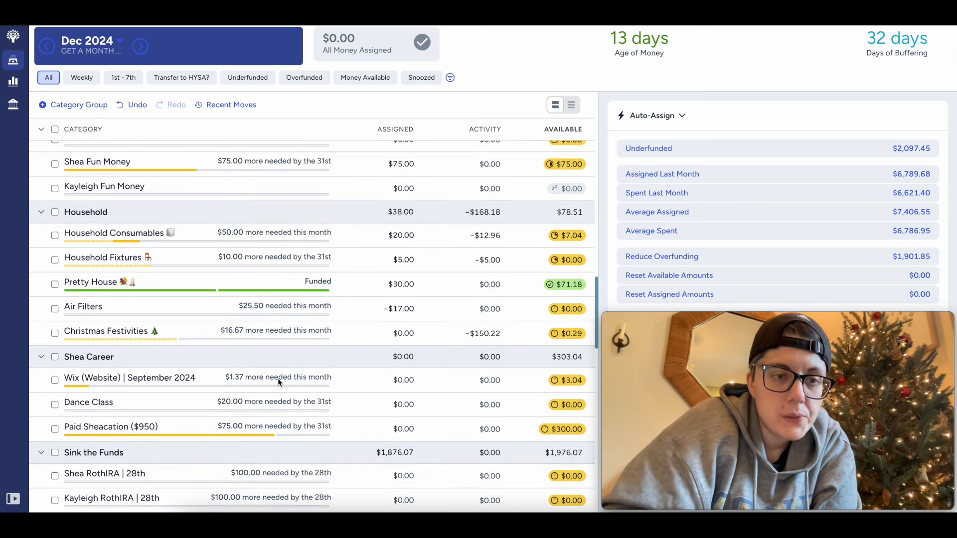
scroll(277, 378, "down", 3)
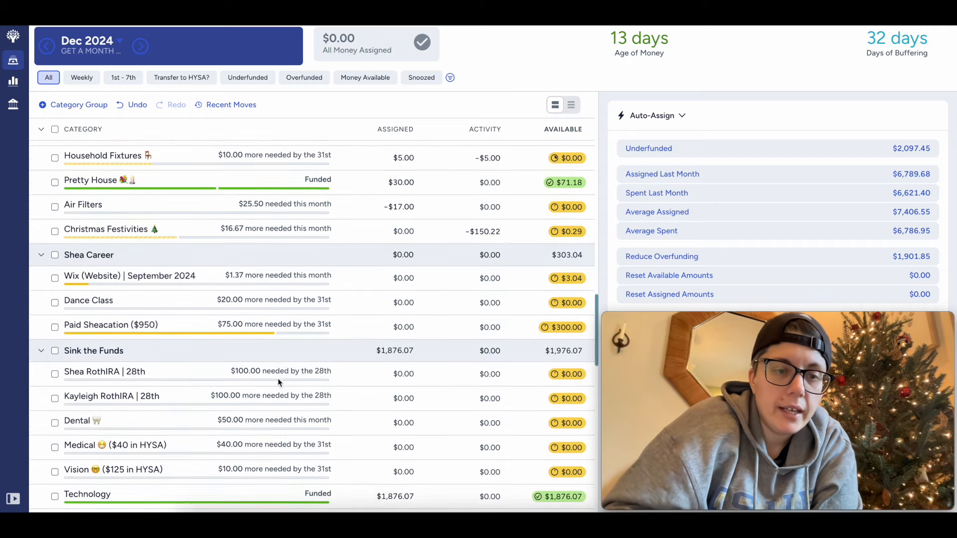
scroll(275, 380, "down", 2)
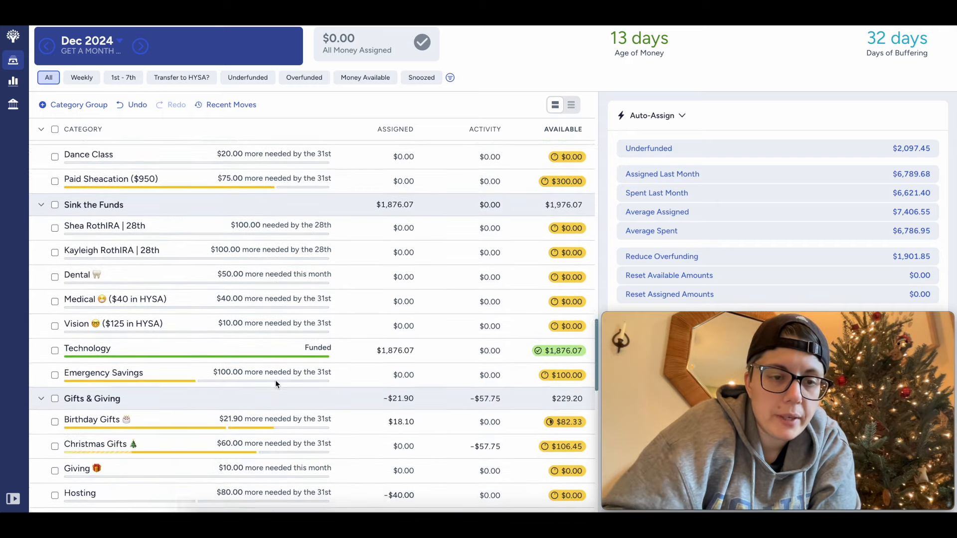
scroll(297, 336, "down", 1)
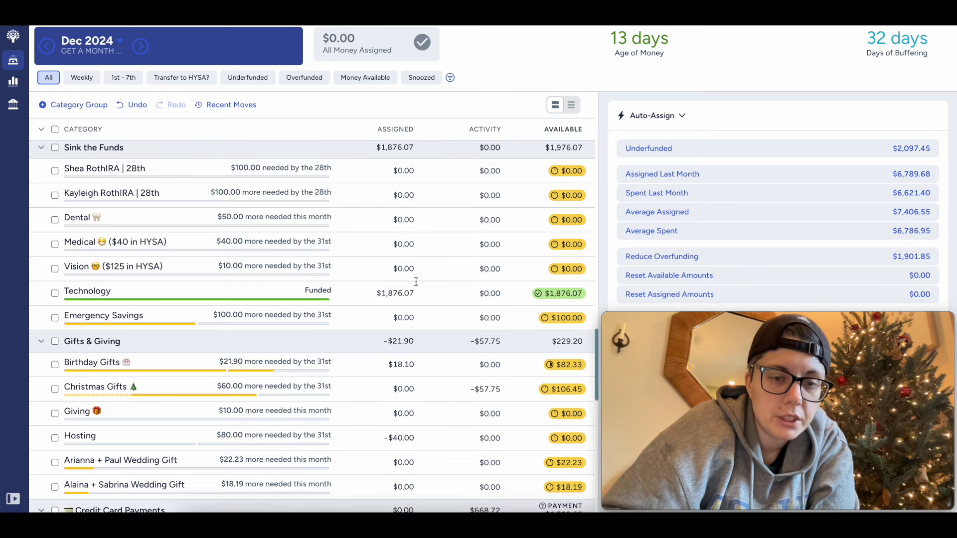
scroll(348, 373, "down", 6)
scroll(307, 372, "up", 4)
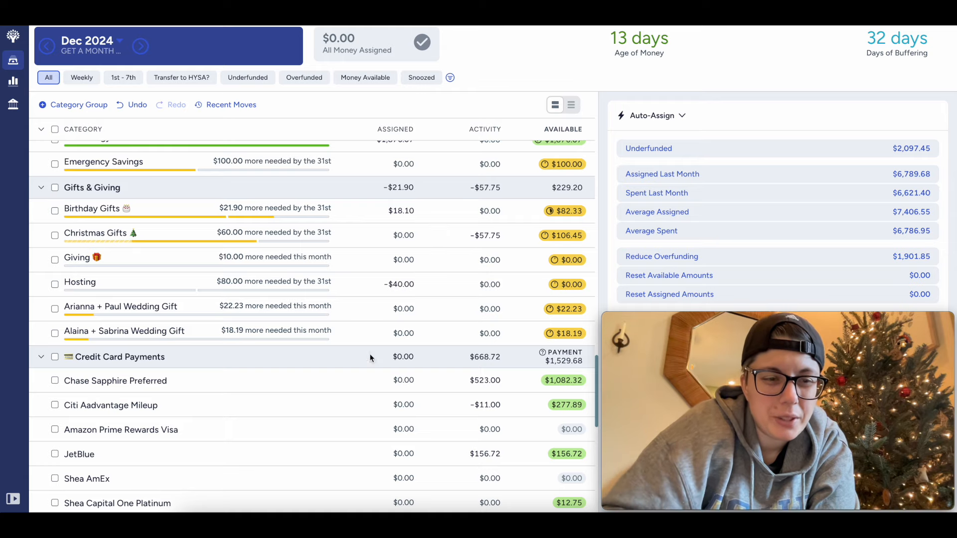
Move $300.00 from the $950 category at the end of the career group to Inflow: Ready to Assign
scroll(370, 352, "down", 10)
scroll(370, 354, "up", 12)
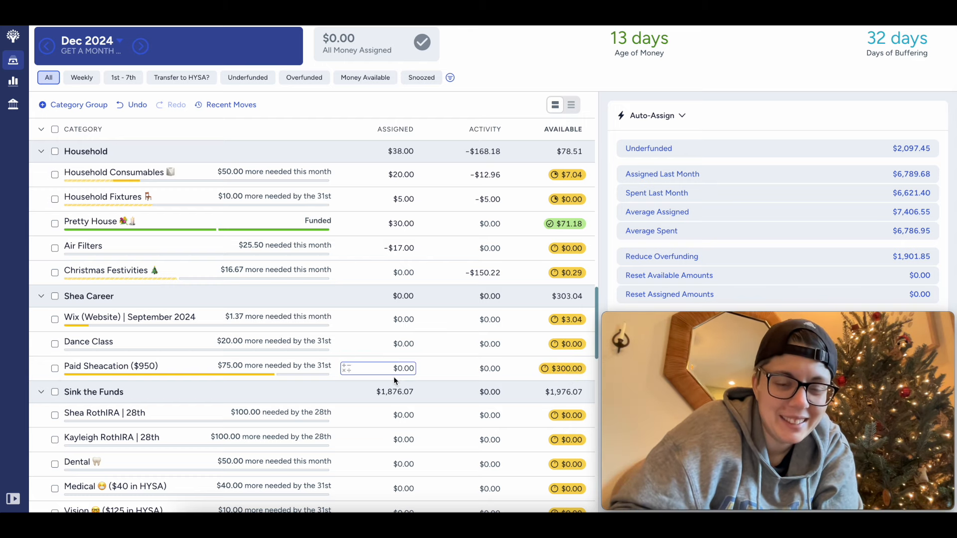
left_click(571, 372)
left_click(571, 372)
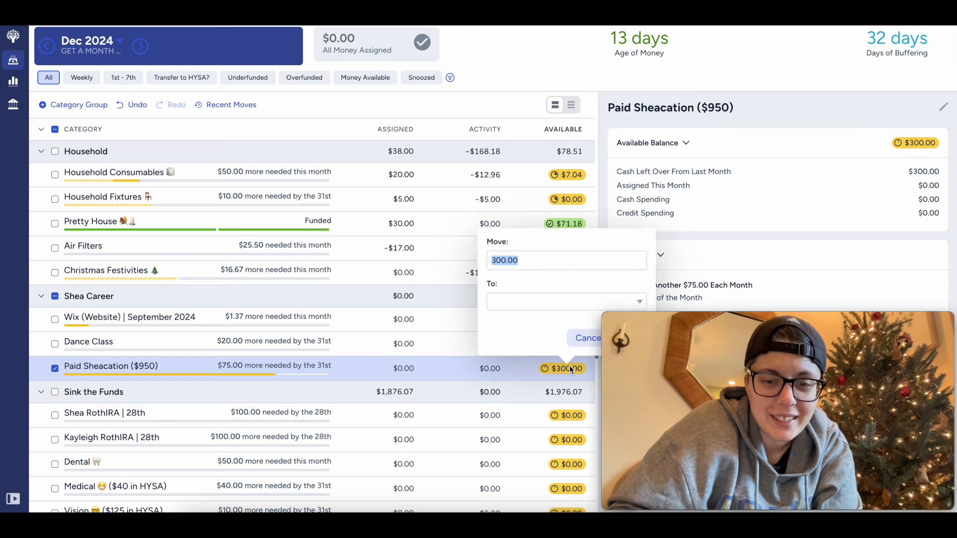
left_click(517, 299)
left_click(540, 356)
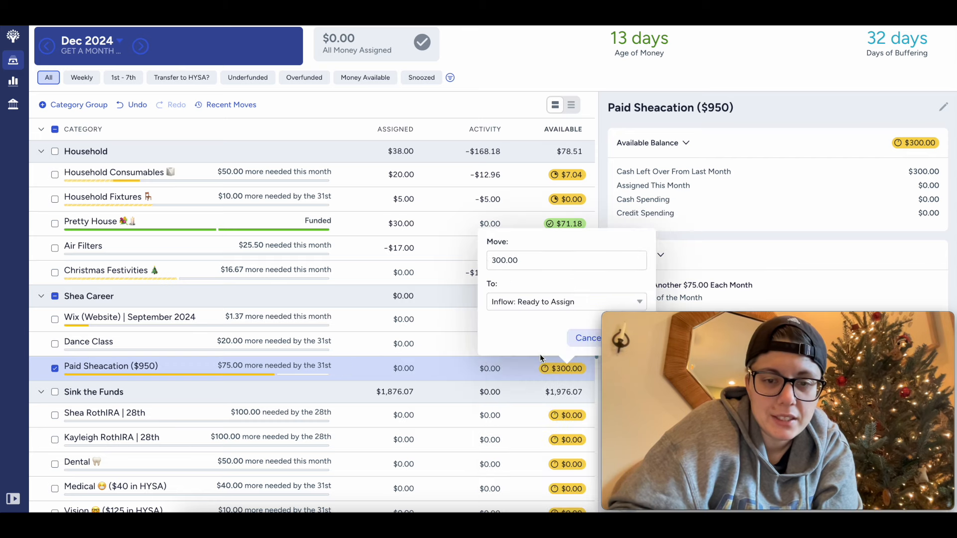
left_click_drag(662, 323, 658, 368)
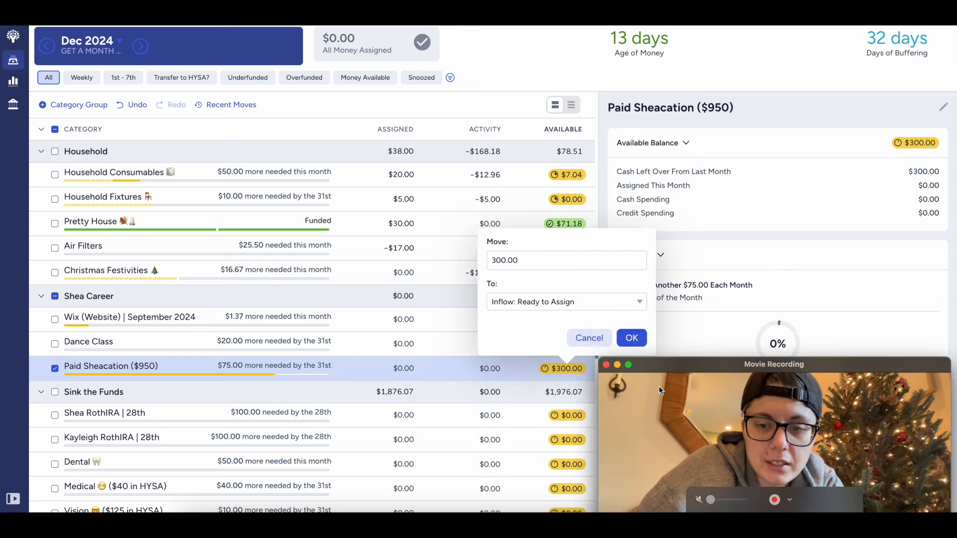
left_click(633, 337)
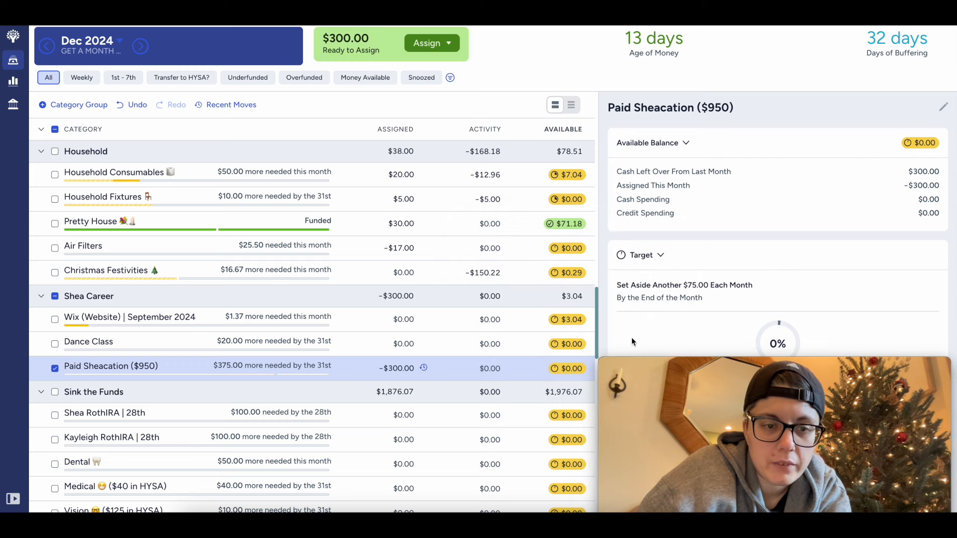
Snooze this month's target for the $950 category in the career group and deselect the category
left_click_drag(681, 370, 680, 315)
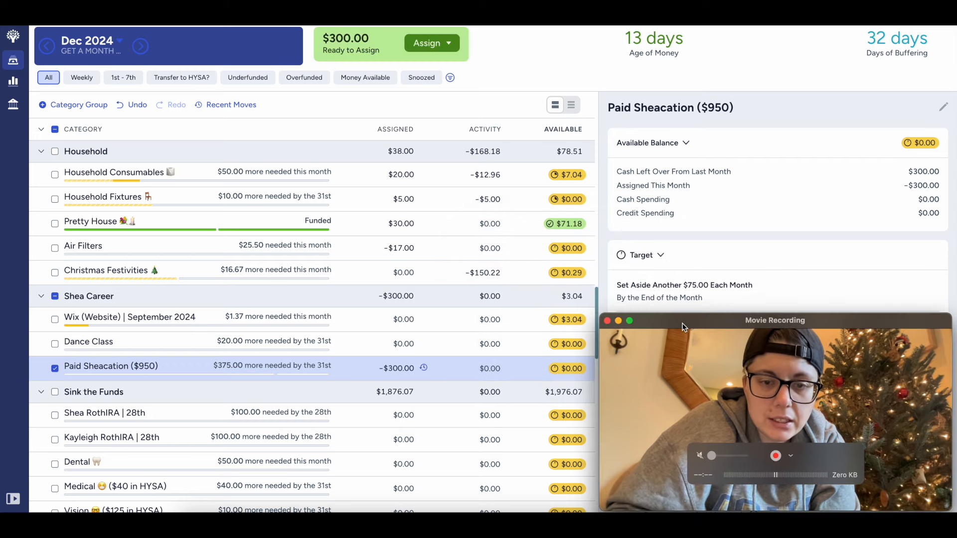
scroll(863, 159, "down", 5)
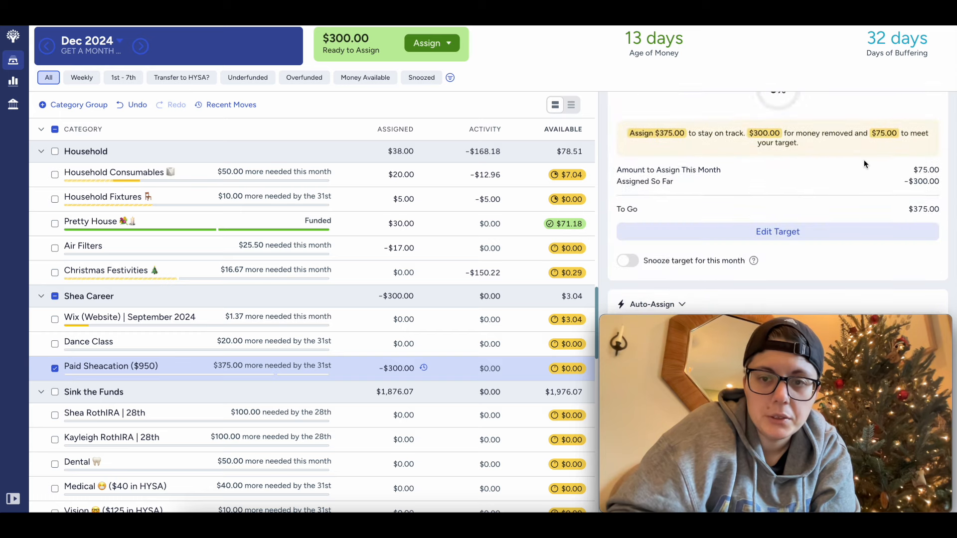
left_click(626, 251)
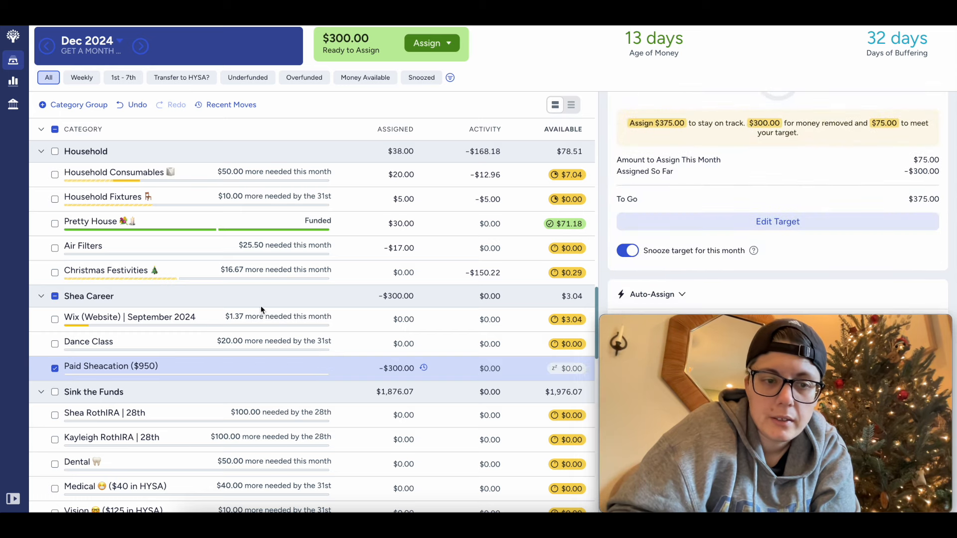
left_click(55, 368)
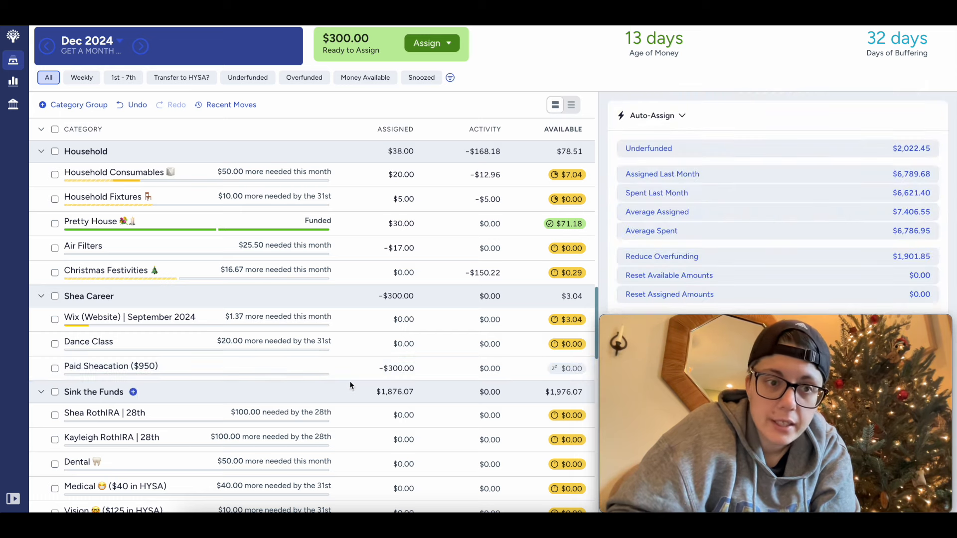
Auto-assign the underfunded amounts to Birthday Gifts and Christmas Gifts together, and clear the selection
scroll(388, 326, "up", 3)
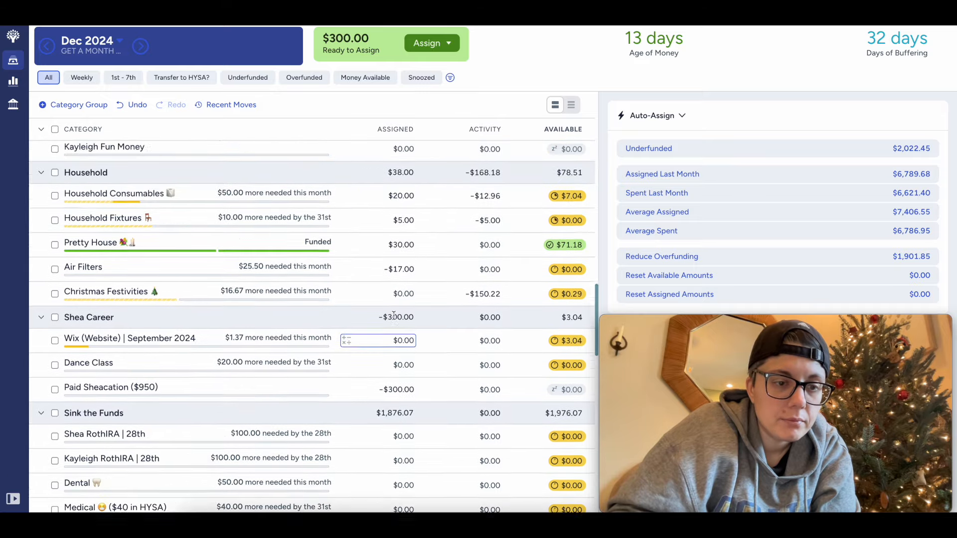
scroll(394, 315, "up", 4)
scroll(391, 315, "down", 11)
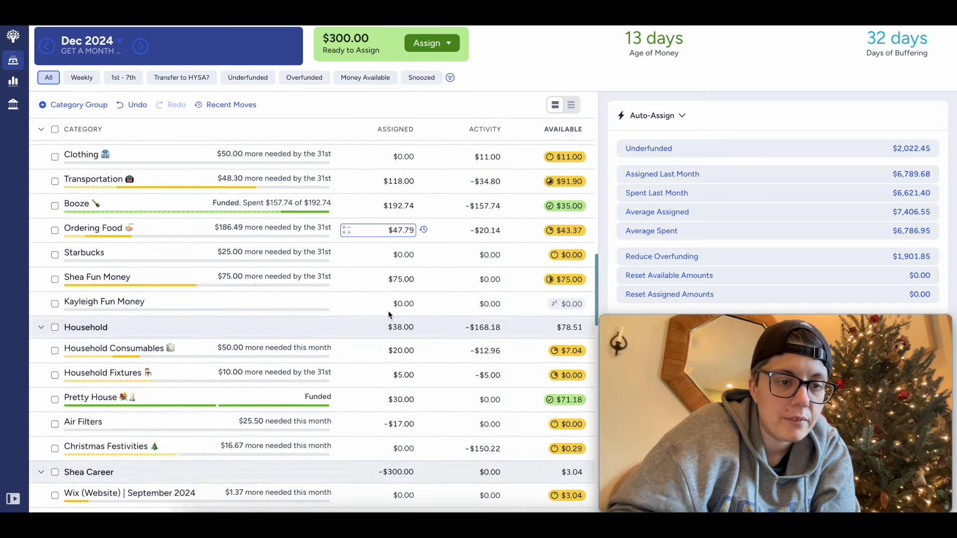
scroll(390, 315, "up", 1)
scroll(390, 315, "down", 1)
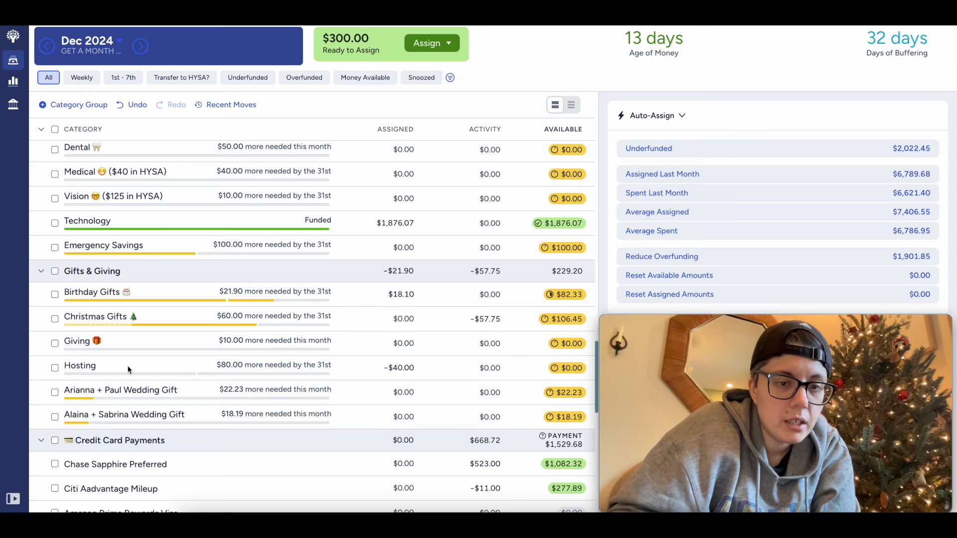
left_click(55, 295)
left_click(55, 319)
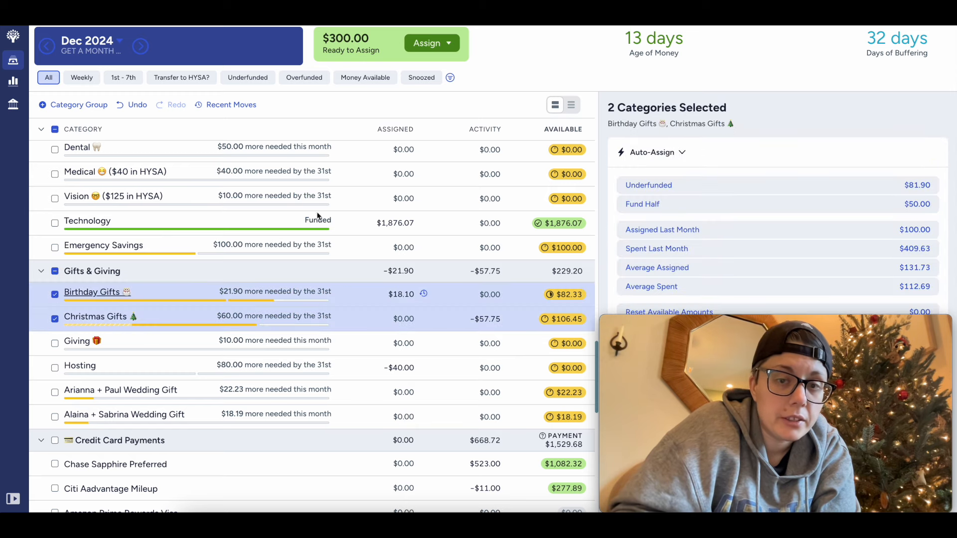
left_click(770, 187)
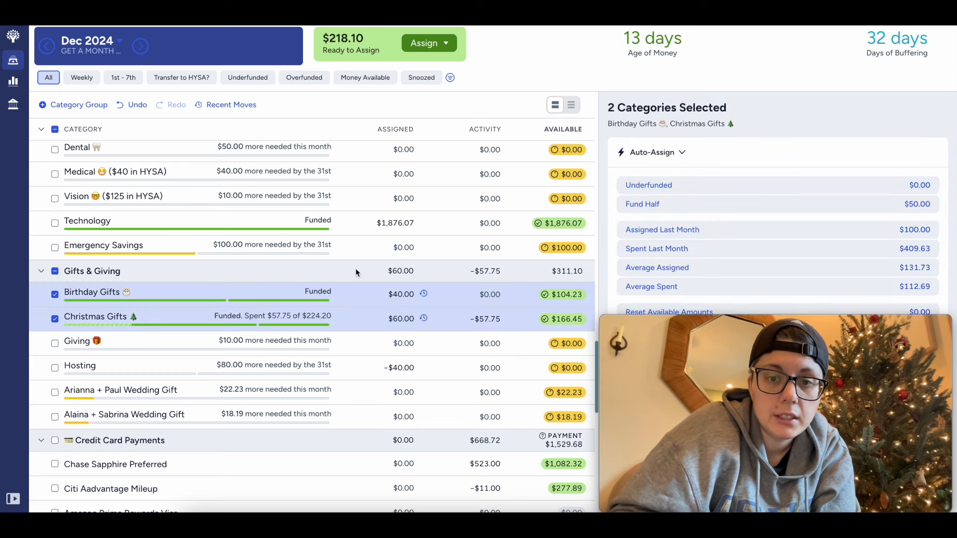
left_click(55, 271)
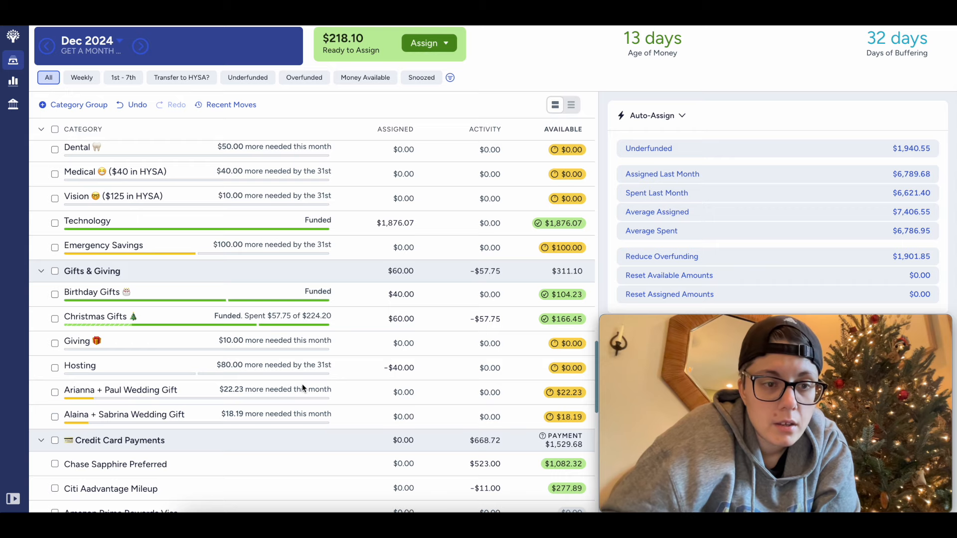
Add $0.30 to the assigned amount of the Date Night category in the Life group
scroll(302, 384, "up", 8)
scroll(302, 383, "up", 9)
scroll(302, 384, "down", 3)
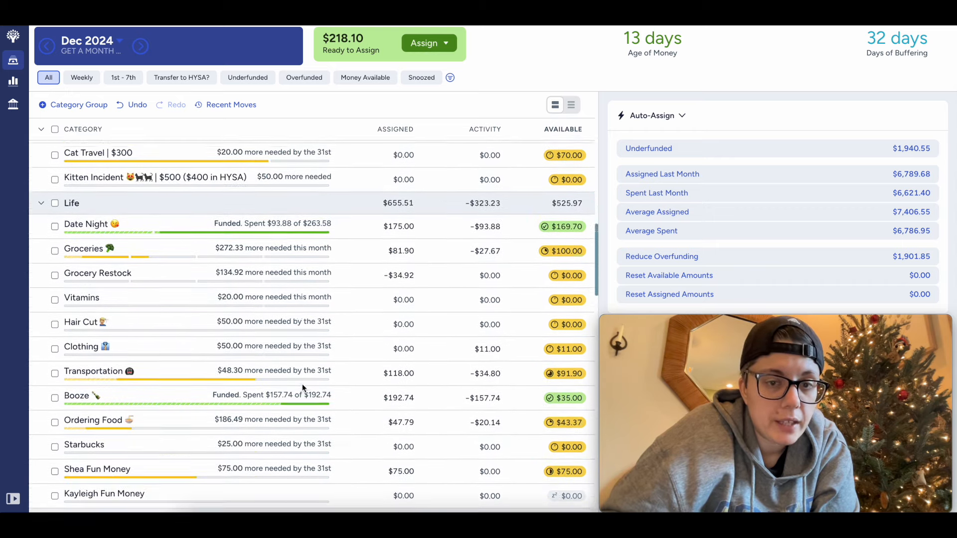
left_click(404, 220)
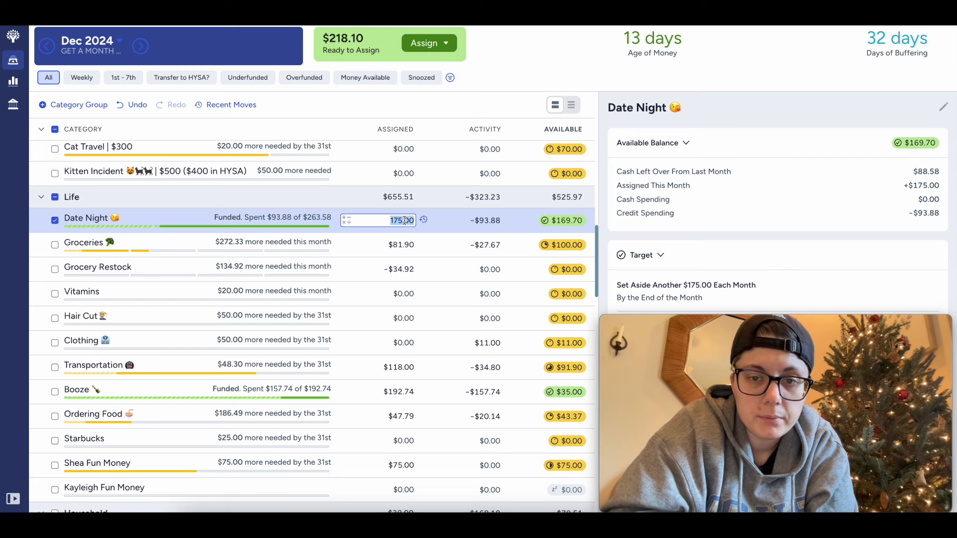
key("End")
type("+30")
key("Return")
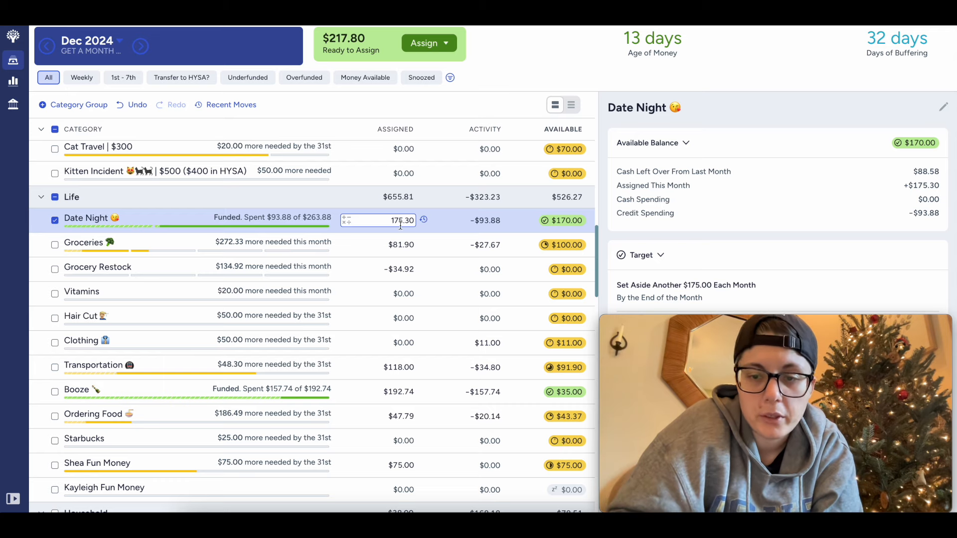
Add another $80 to Date Night's assigned amount, making it $255.30, and deselect the category
type("+")
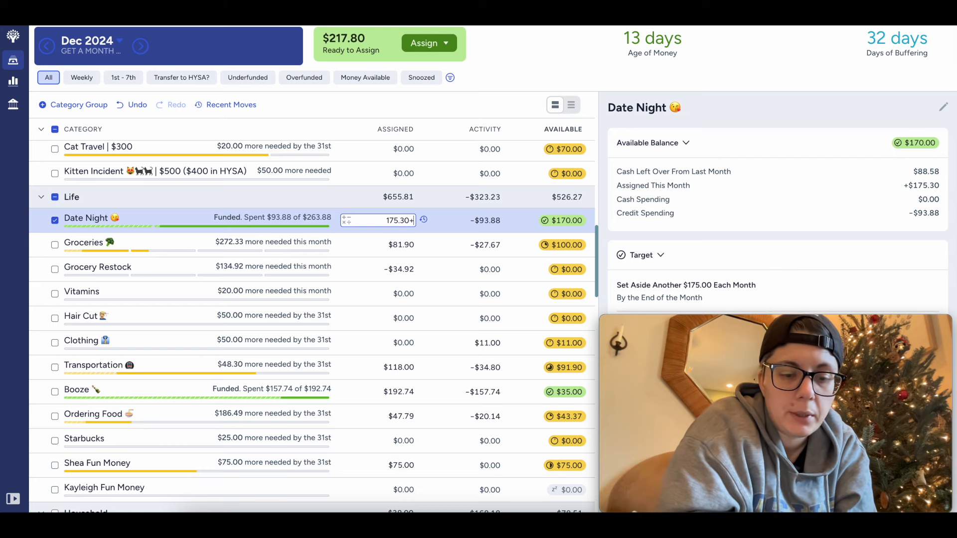
type("80")
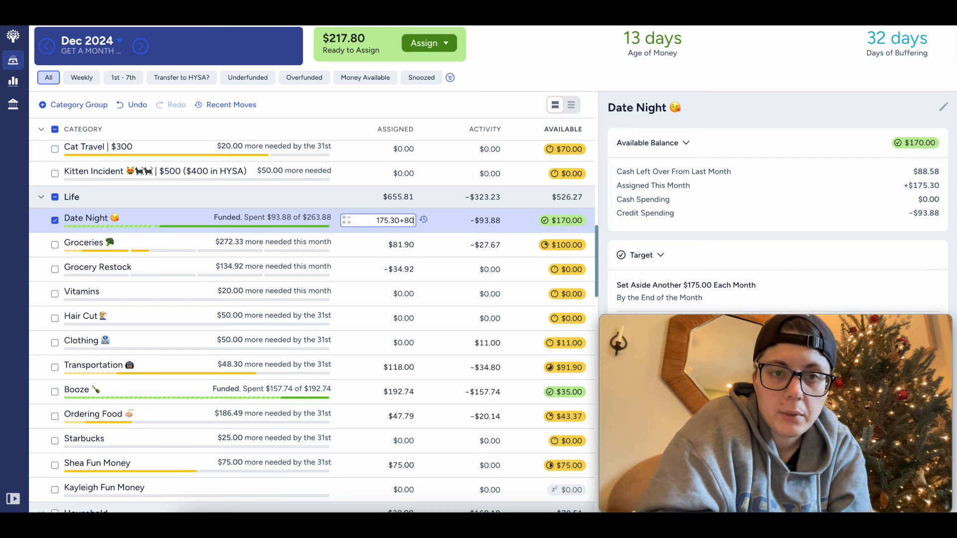
key("Return")
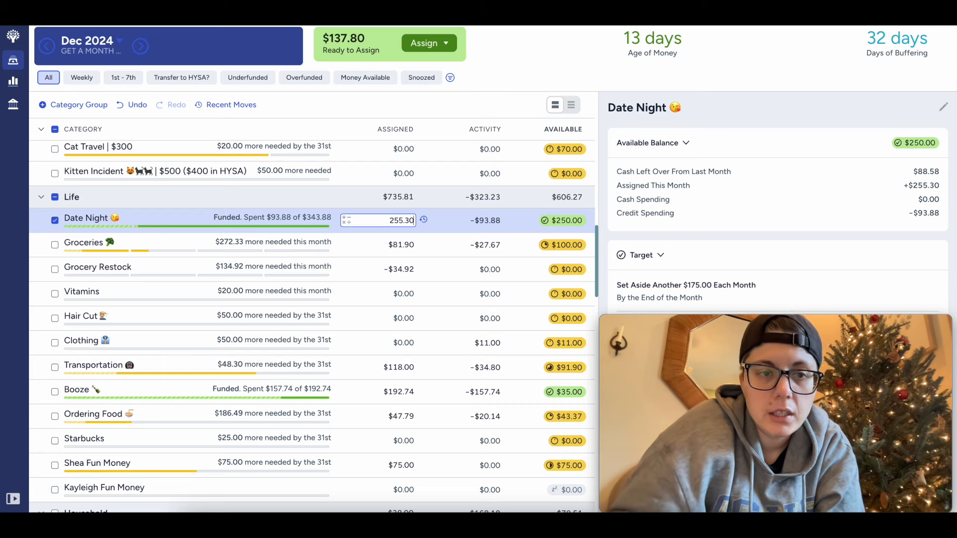
left_click(54, 221)
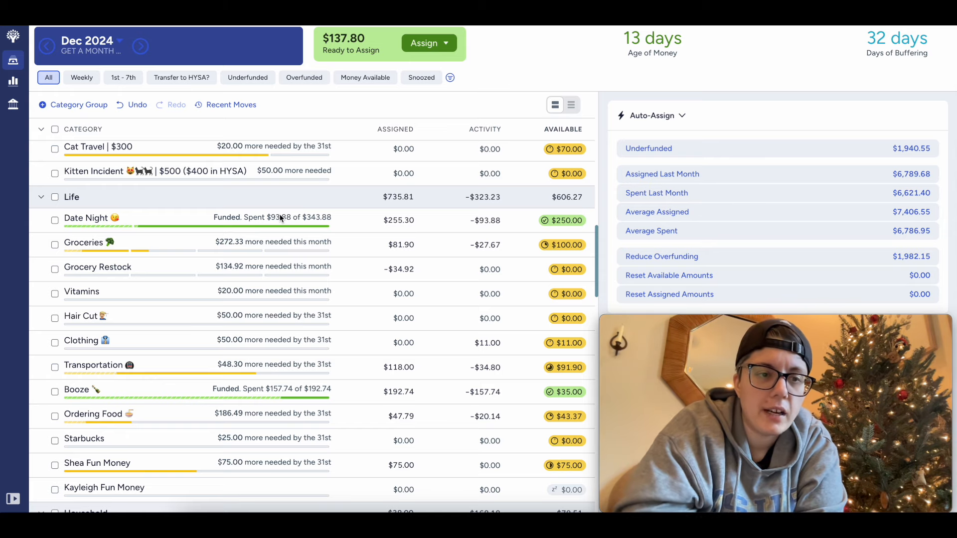
Review the funding of the categories from the Life group through Gifts & Giving to choose where to assign the remaining money
scroll(167, 339, "down", 1)
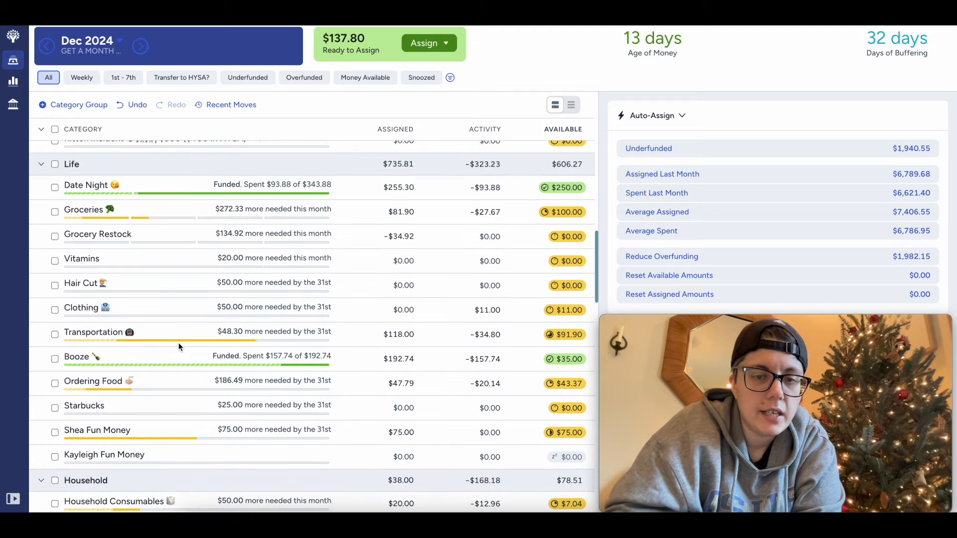
scroll(181, 299, "down", 1)
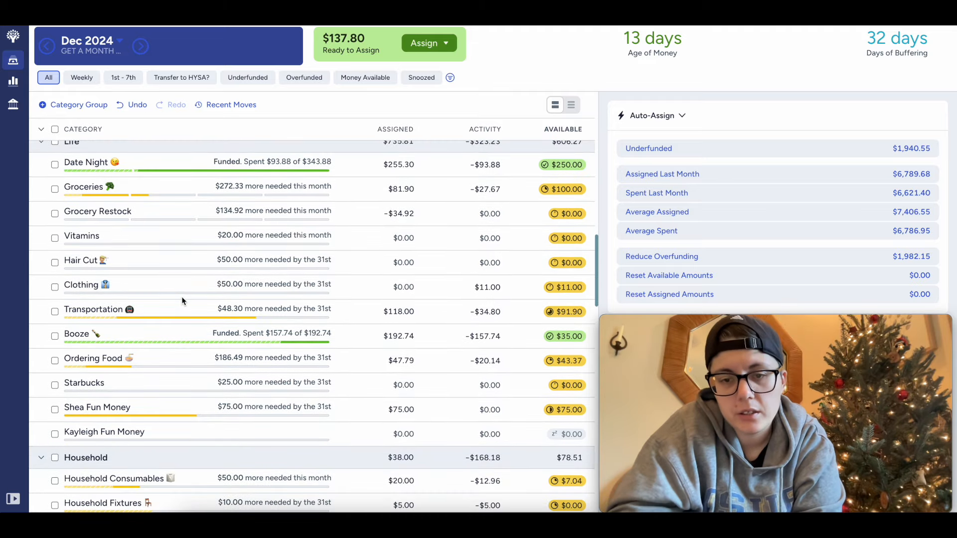
left_click(389, 361)
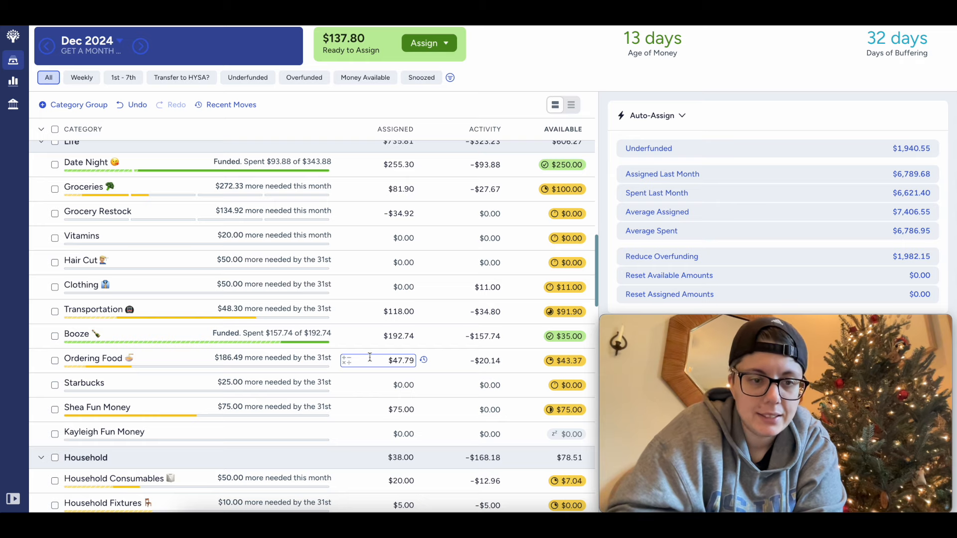
scroll(369, 357, "down", 5)
scroll(370, 357, "down", 3)
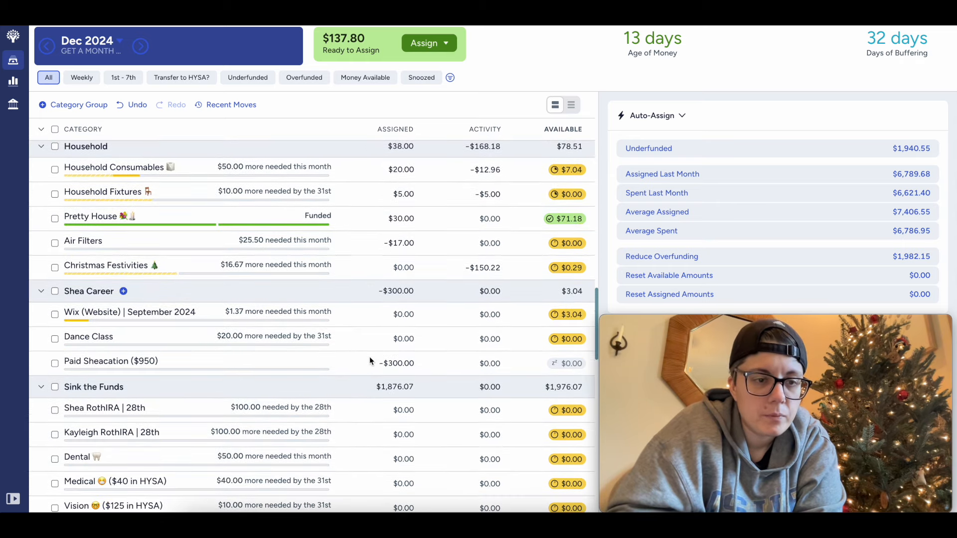
scroll(369, 356, "down", 5)
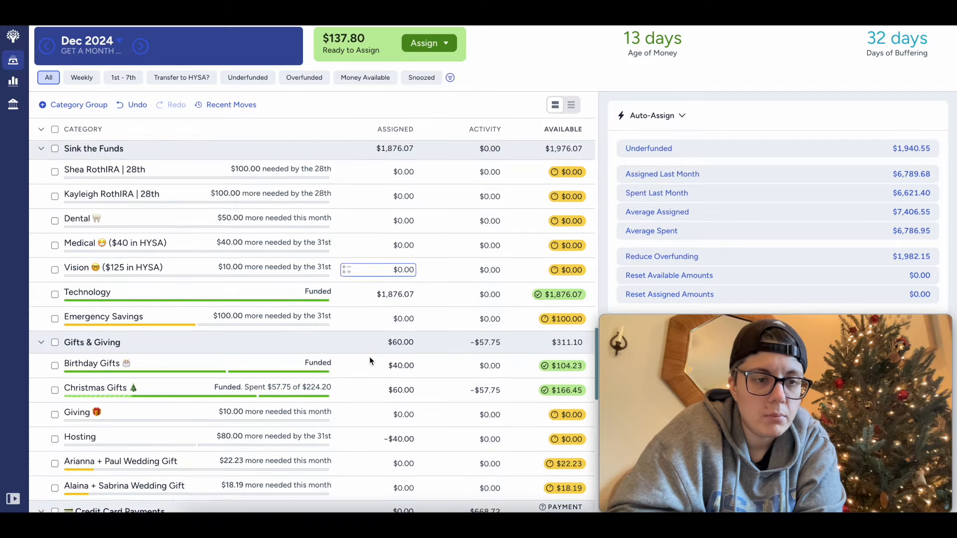
mouse_move(423, 296)
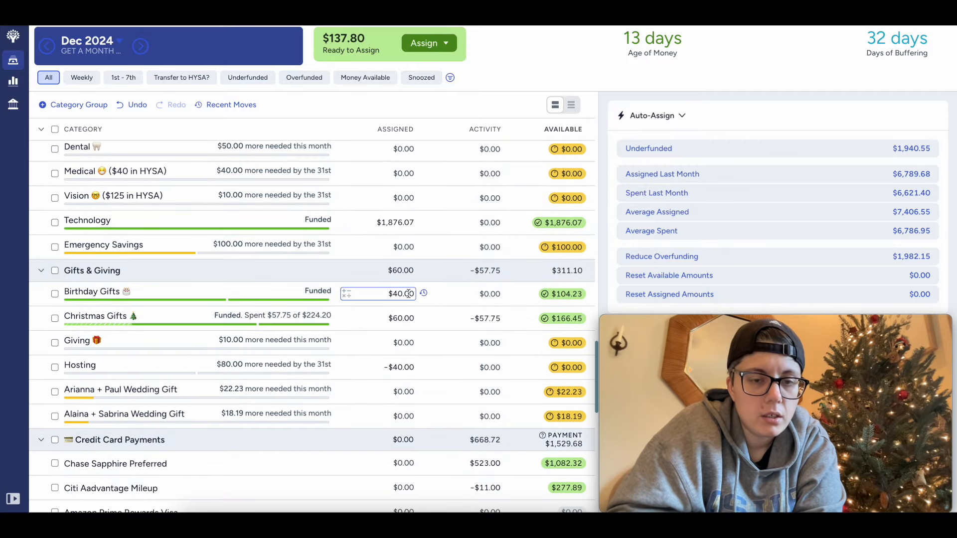
left_click(411, 295)
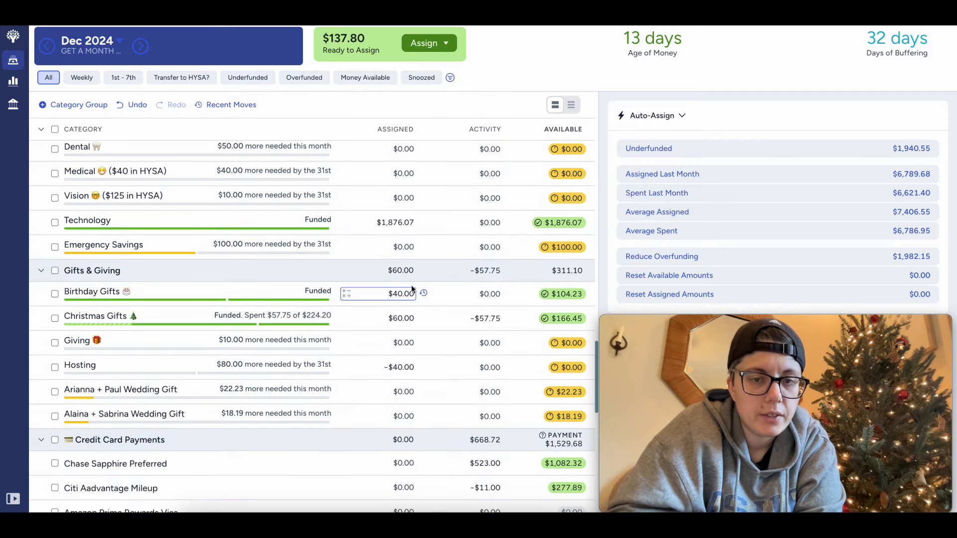
scroll(400, 288, "up", 2)
scroll(399, 288, "up", 10)
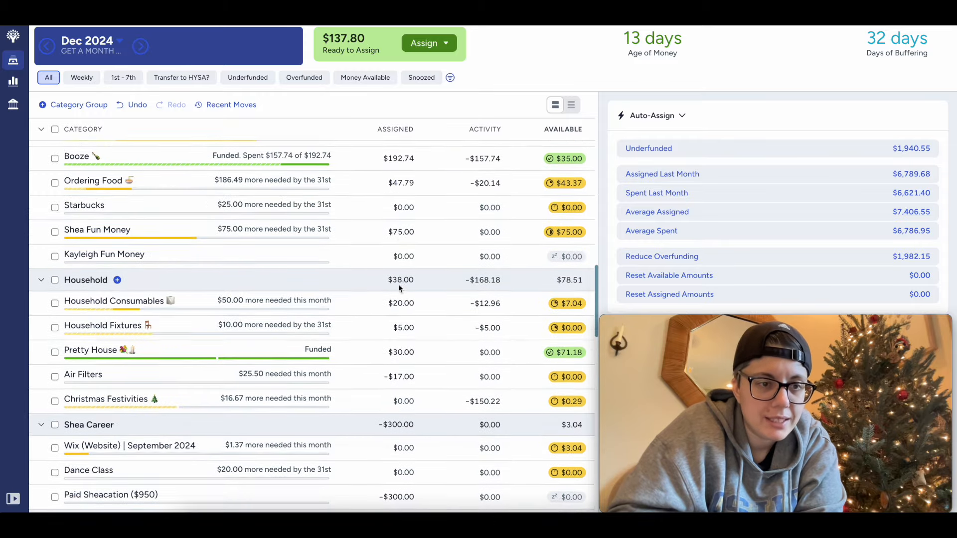
Add $6.63 and then another $15 to the assigned amount of Ordering Food in the Life group, and deselect the category
scroll(399, 285, "down", 2)
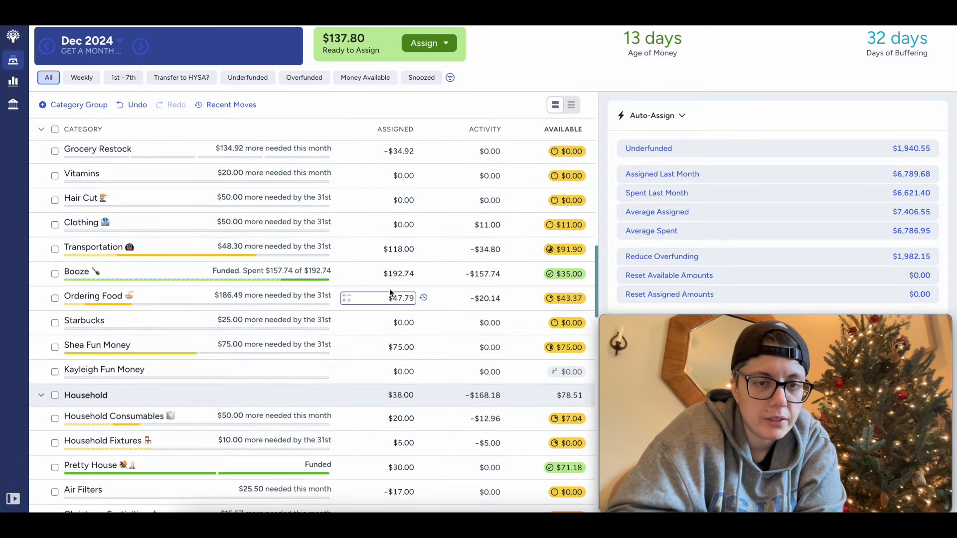
left_click(390, 298)
type("+")
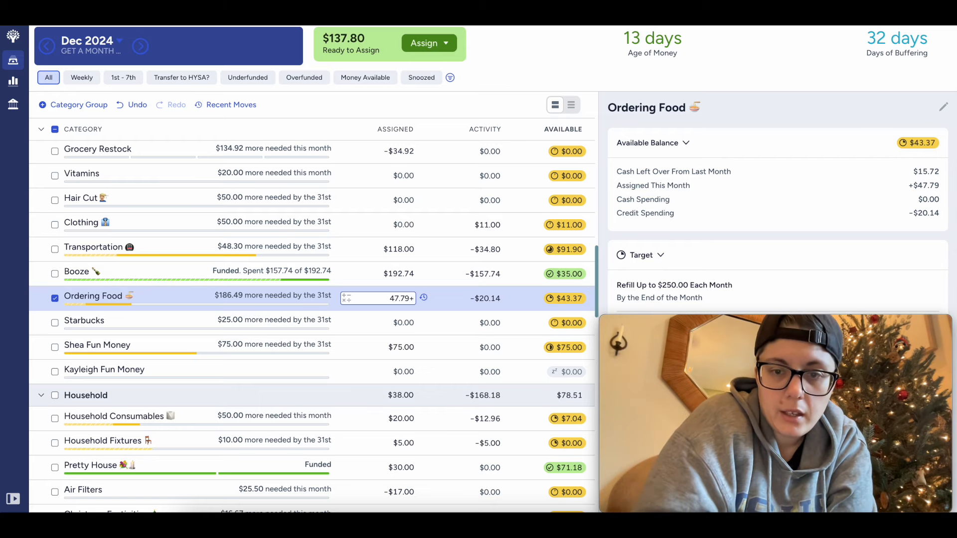
type("6.63")
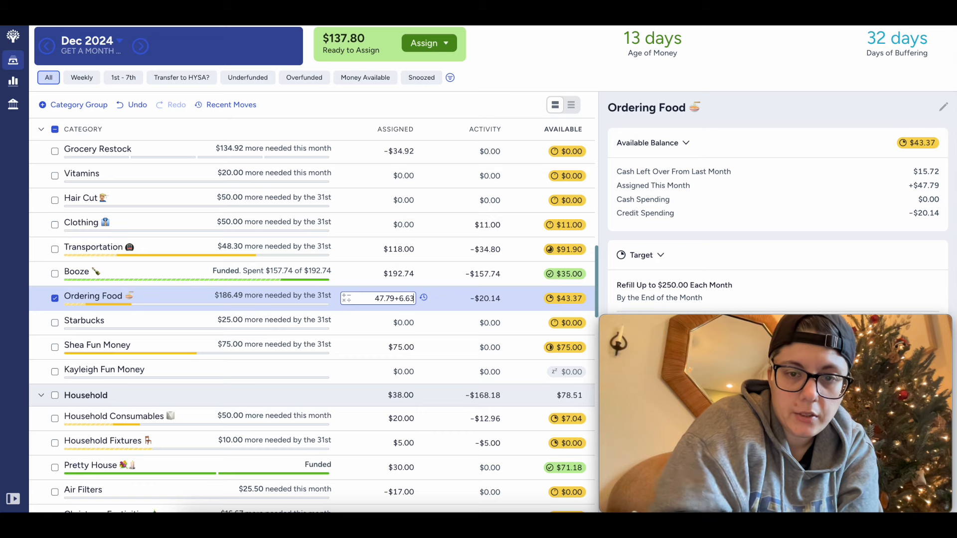
key("Return")
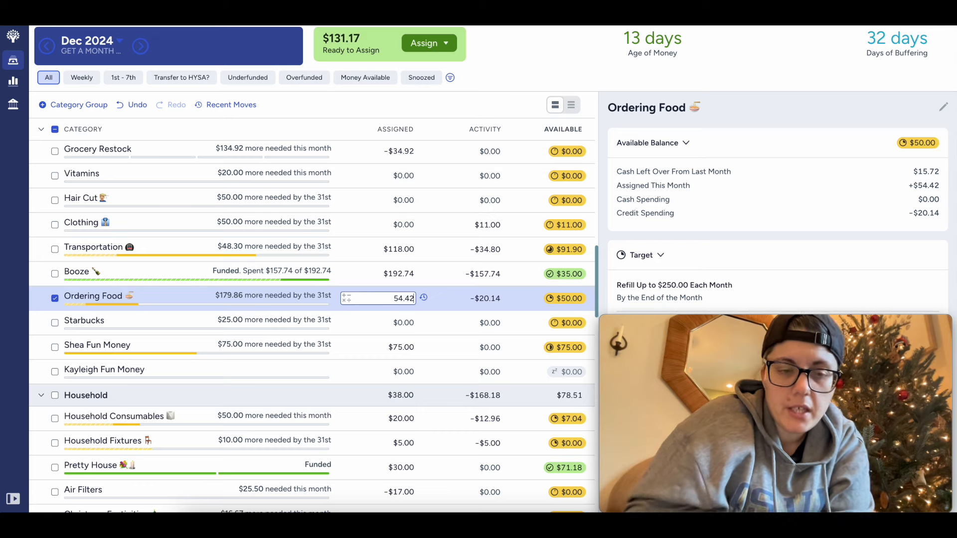
type("+15")
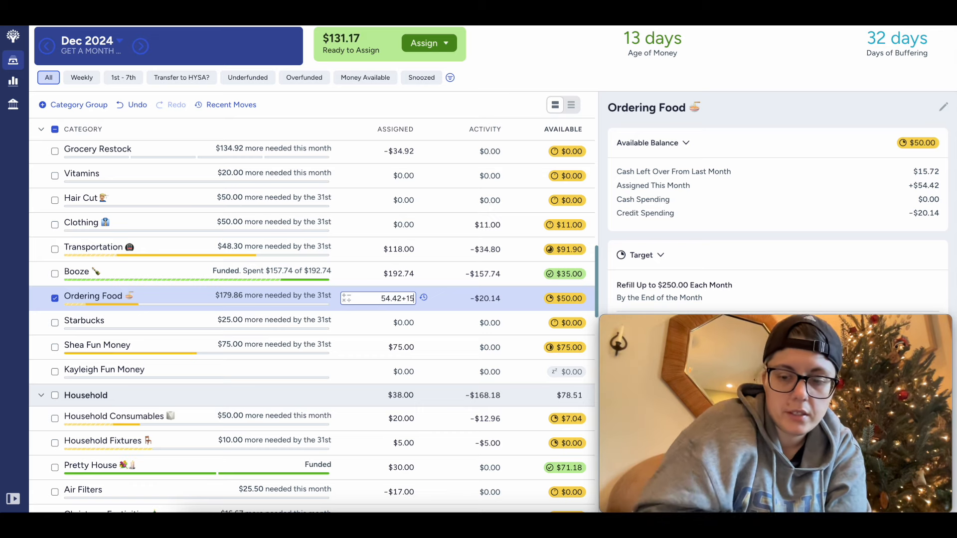
key("Return")
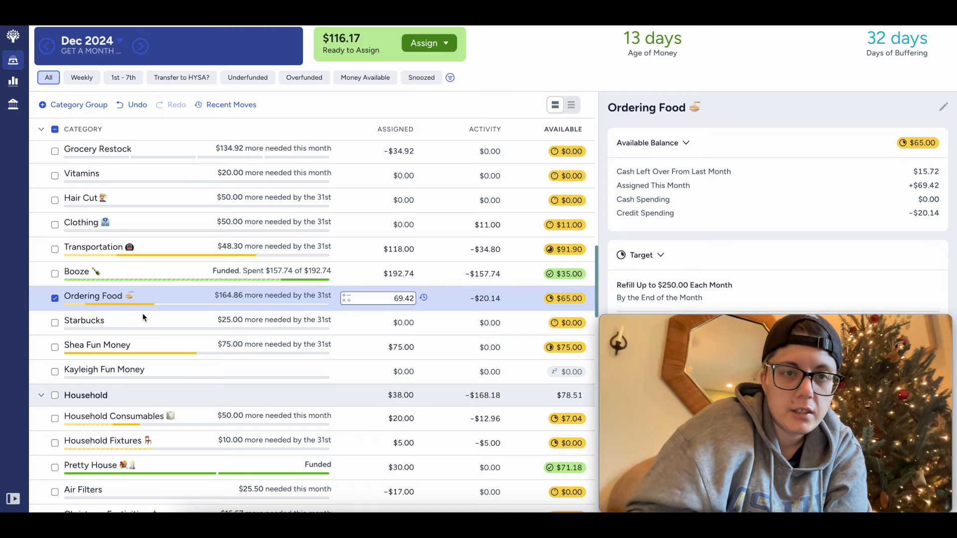
left_click(54, 298)
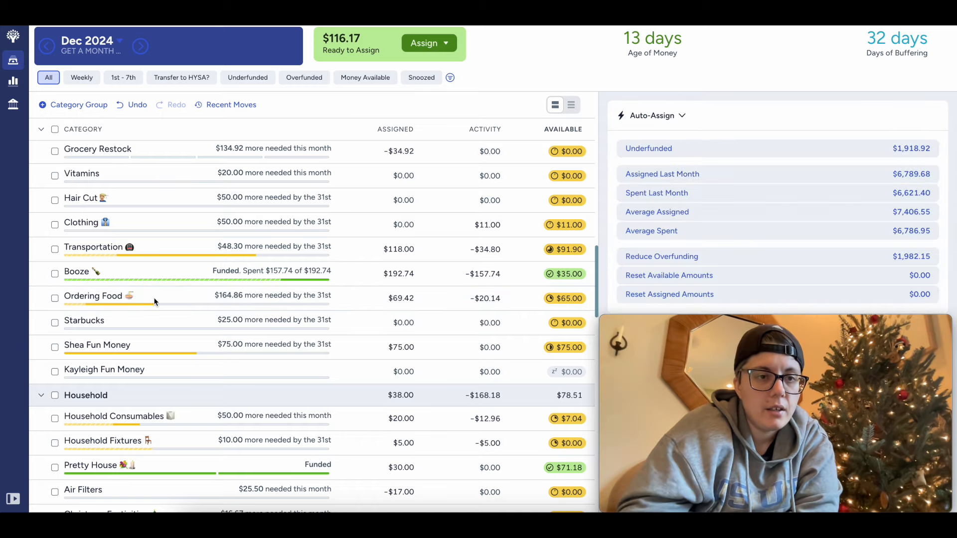
Auto-assign the underfunded amounts to Cat Travel and Kitten Incident together, and clear the selection
scroll(154, 302, "up", 3)
scroll(155, 302, "up", 3)
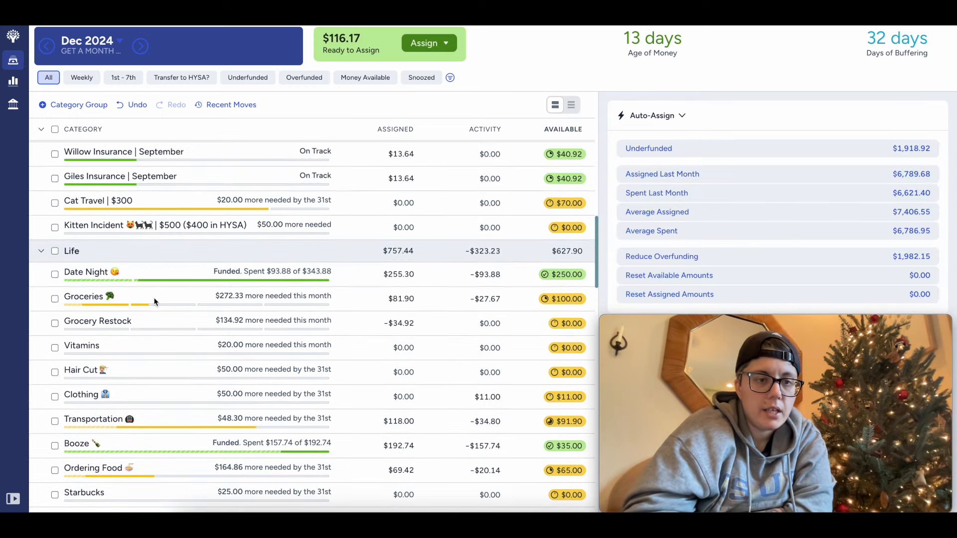
scroll(154, 301, "up", 6)
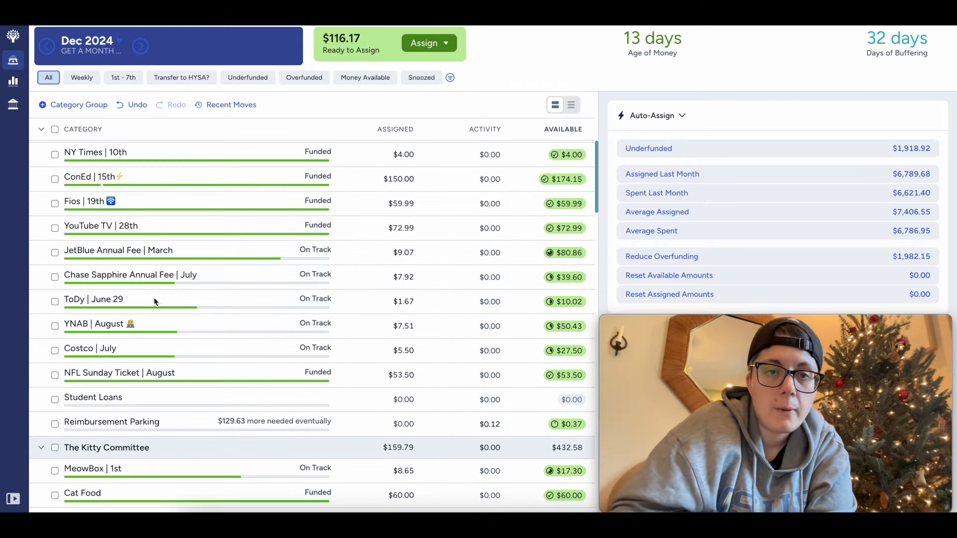
scroll(154, 301, "down", 3)
scroll(154, 301, "down", 1)
scroll(195, 339, "down", 2)
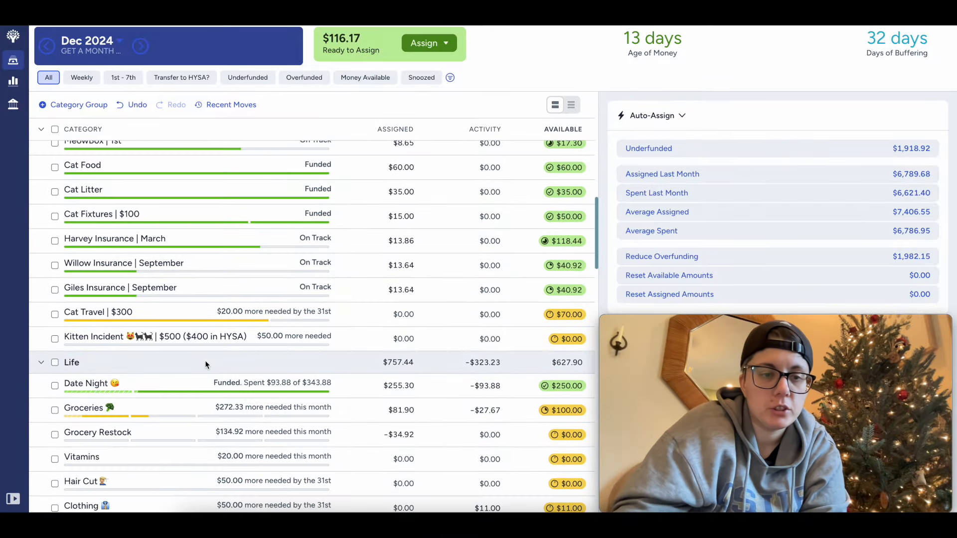
left_click(54, 315)
left_click(55, 338)
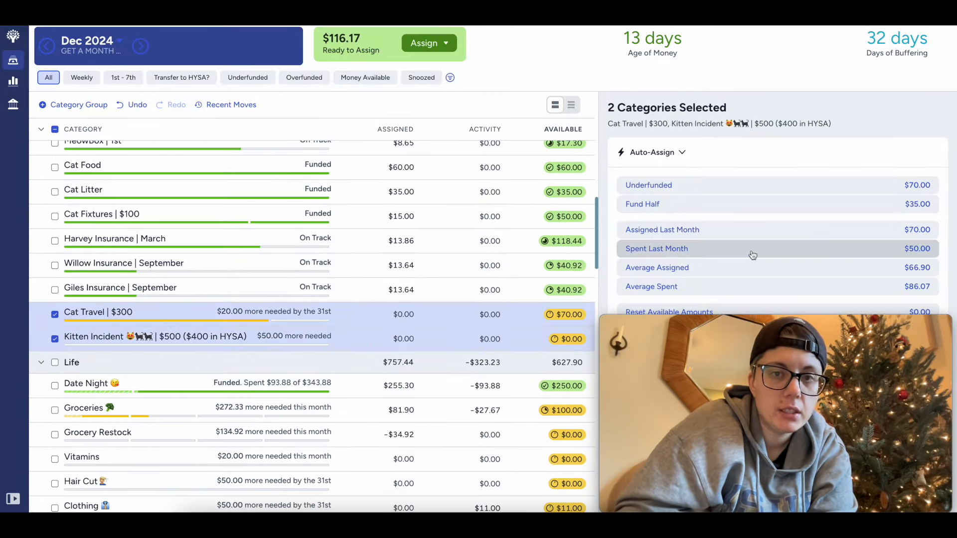
left_click(788, 191)
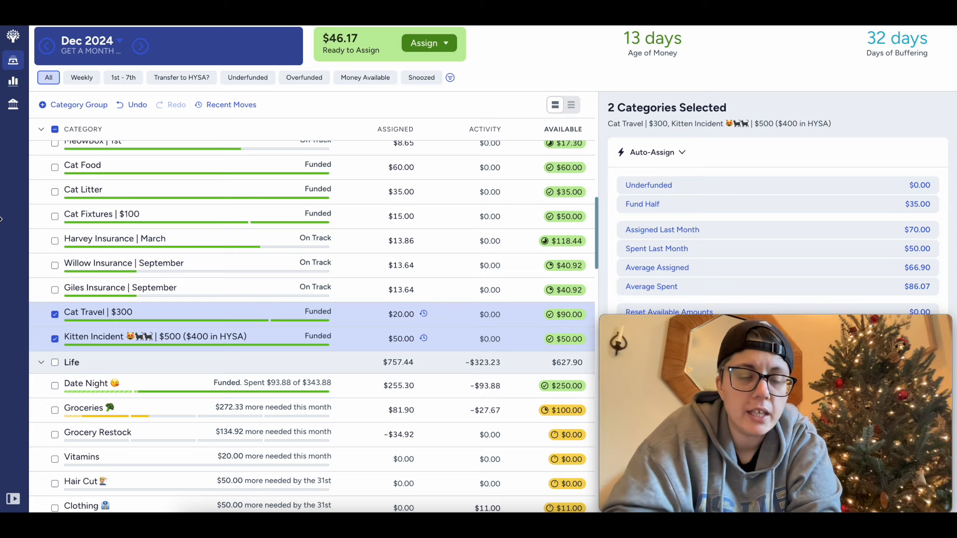
scroll(130, 351, "down", 1)
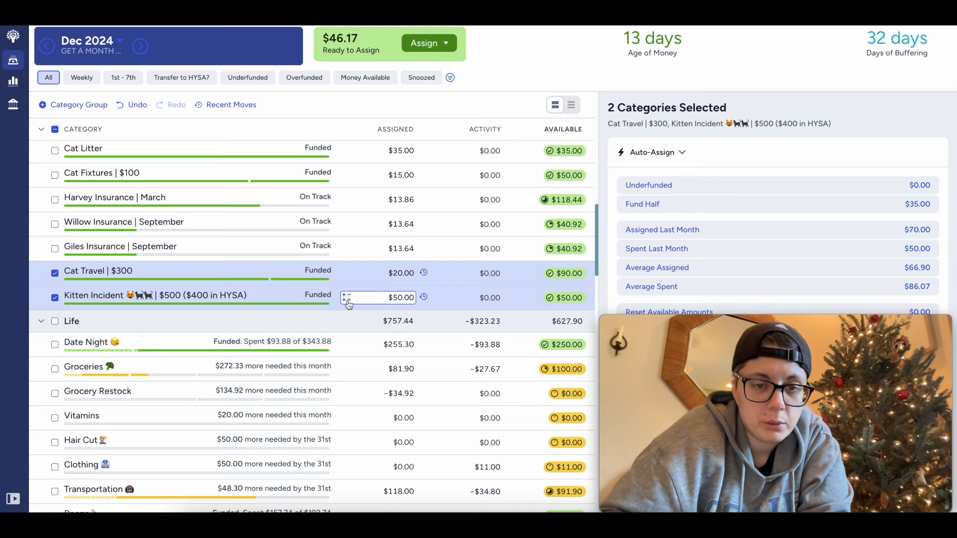
left_click(54, 273)
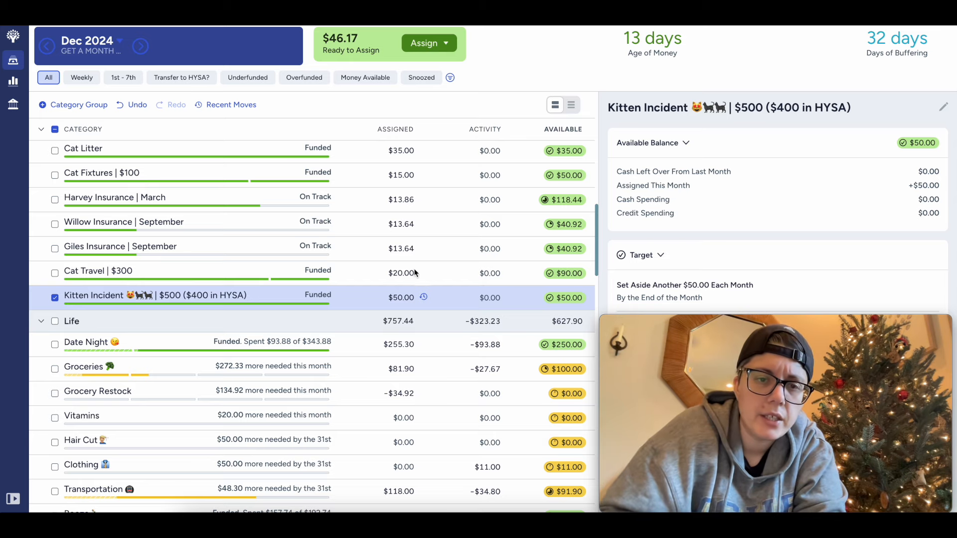
scroll(259, 275, "down", 1)
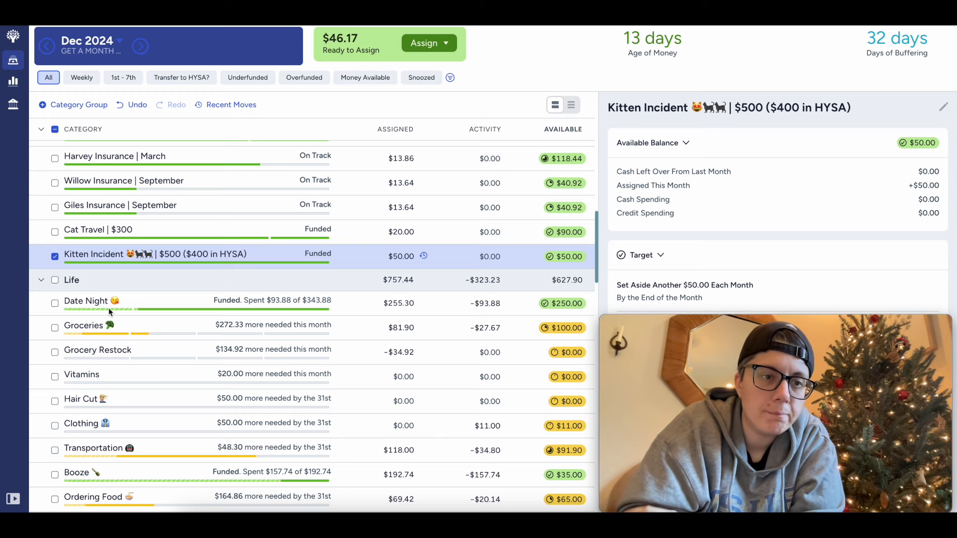
left_click(54, 256)
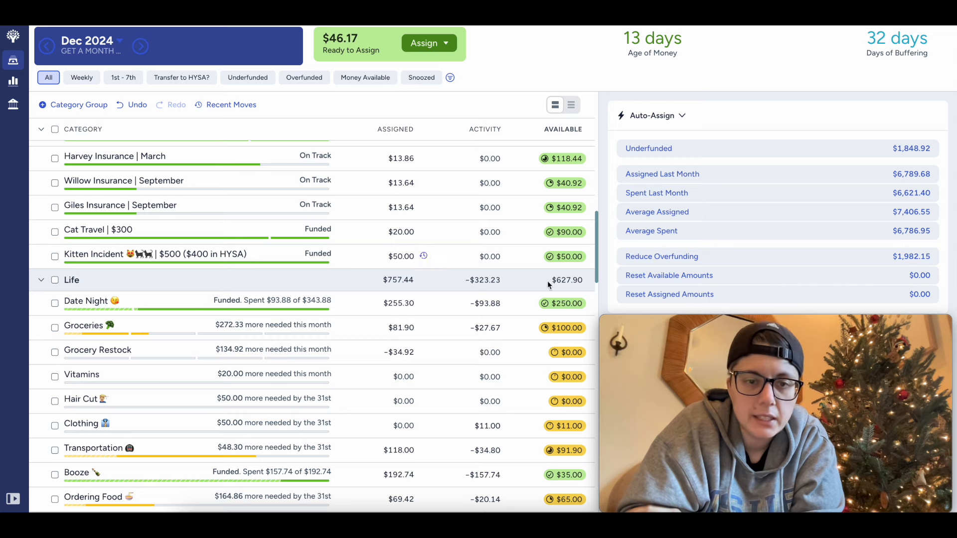
Assign the $20 needed to meet the target of Vitamins in the Life group, and deselect the category
scroll(483, 269, "down", 2)
scroll(483, 267, "down", 1)
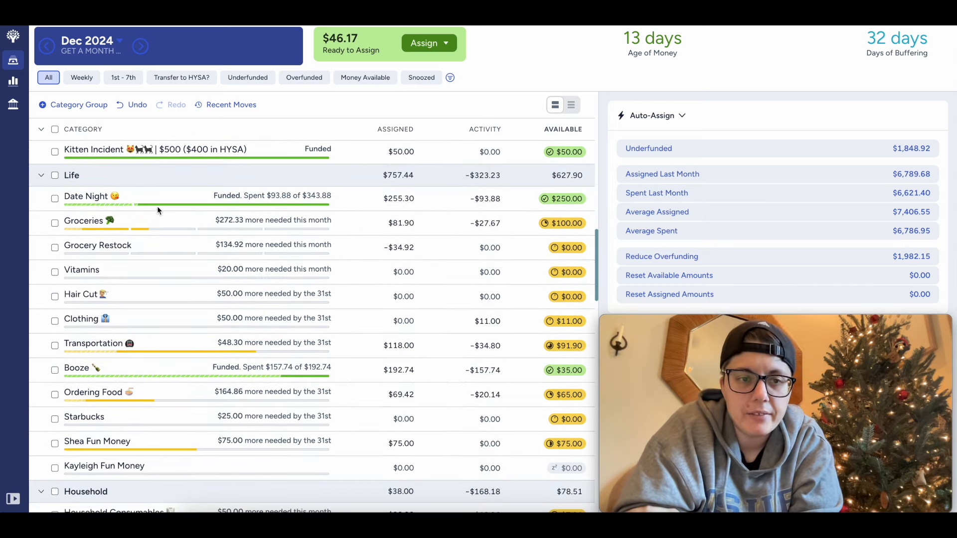
scroll(499, 194, "down", 1)
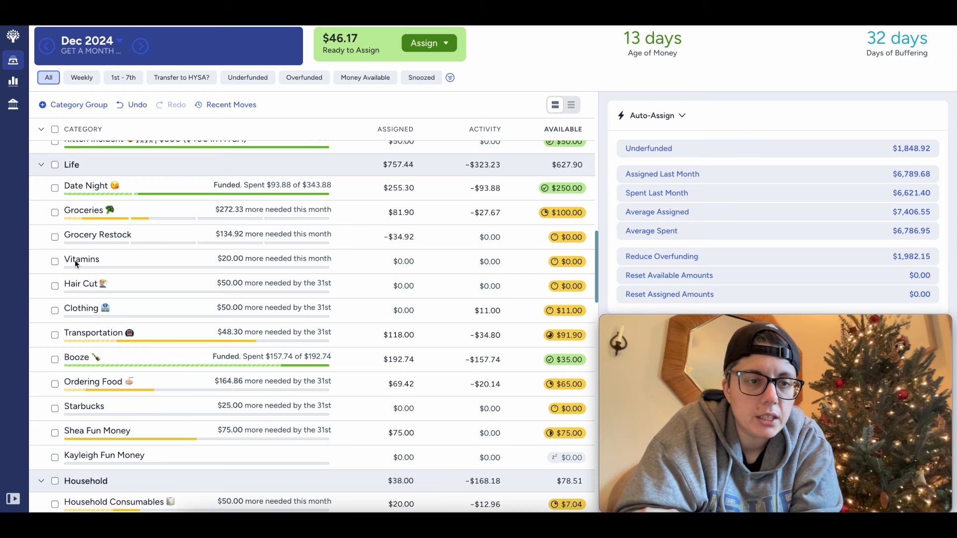
left_click(55, 261)
scroll(721, 223, "down", 3)
scroll(720, 224, "down", 5)
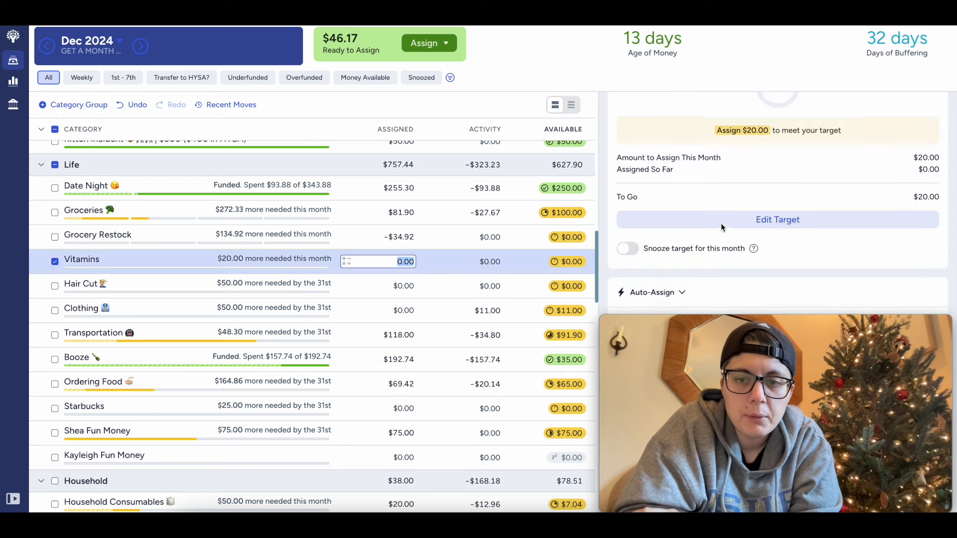
left_click(720, 228)
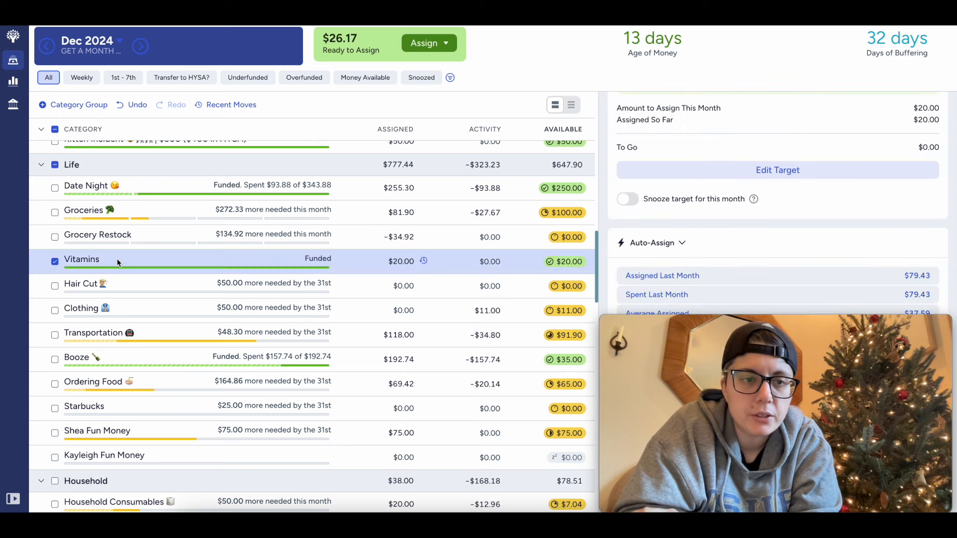
left_click(54, 261)
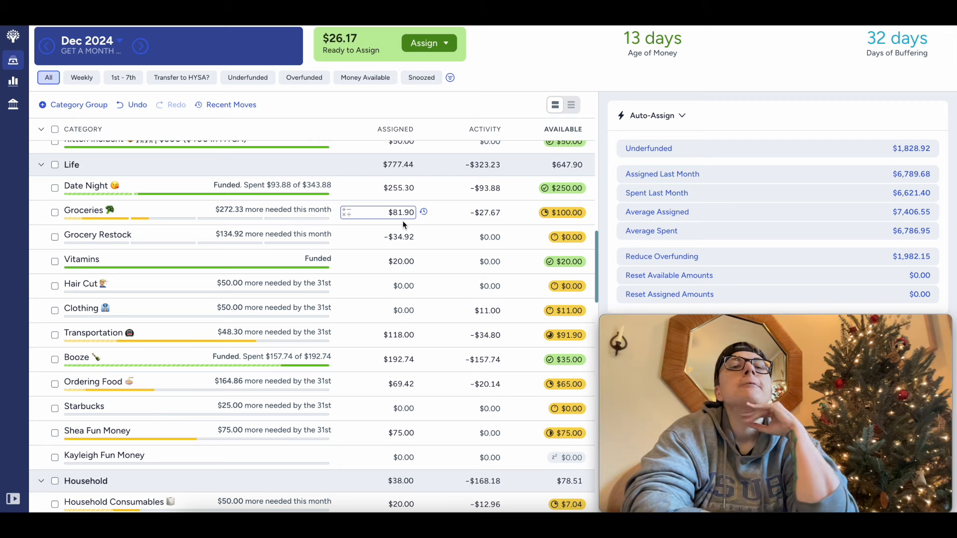
Add $25 to the assigned amount of Starbucks in the Life group, and deselect the category
left_click(366, 343)
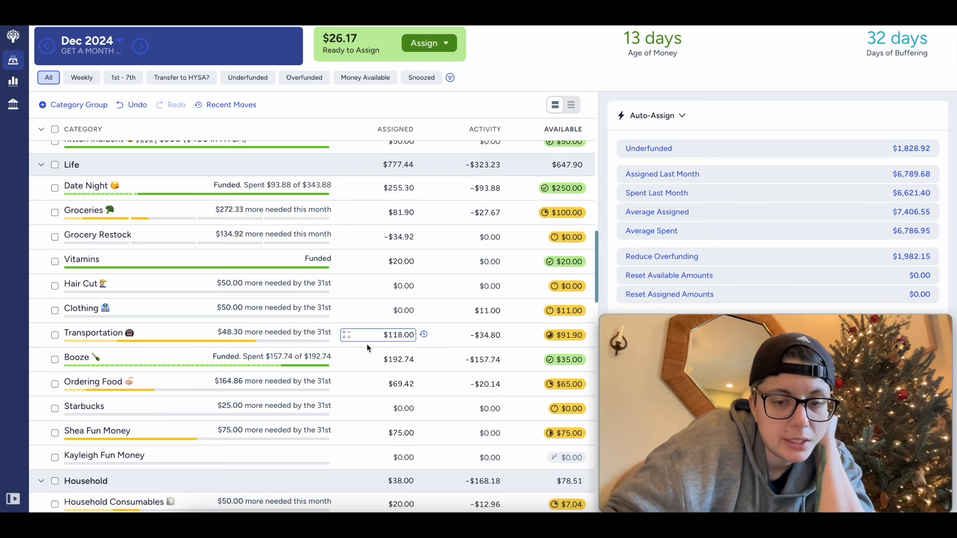
scroll(366, 343, "down", 2)
left_click(366, 344)
left_click(367, 351)
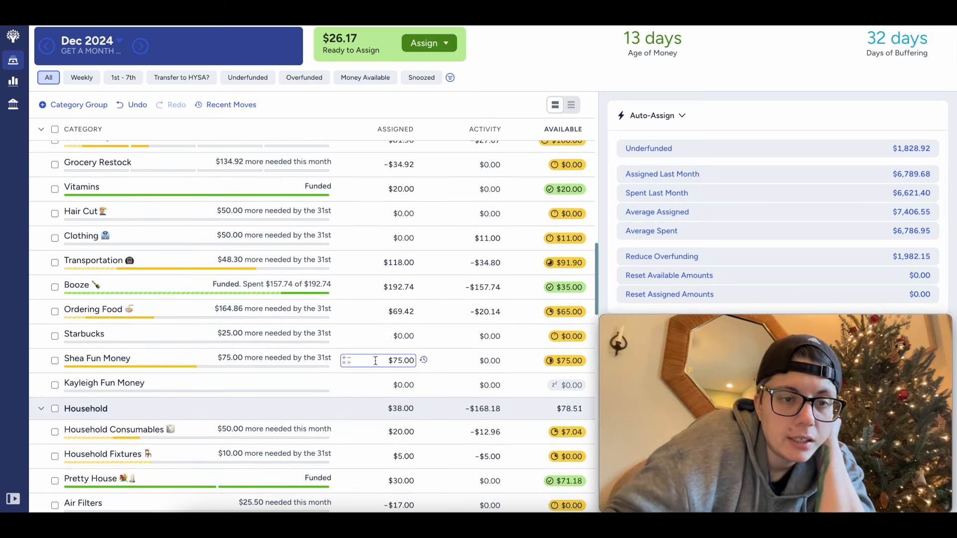
scroll(378, 344, "down", 1)
left_click(388, 287)
left_click(384, 310)
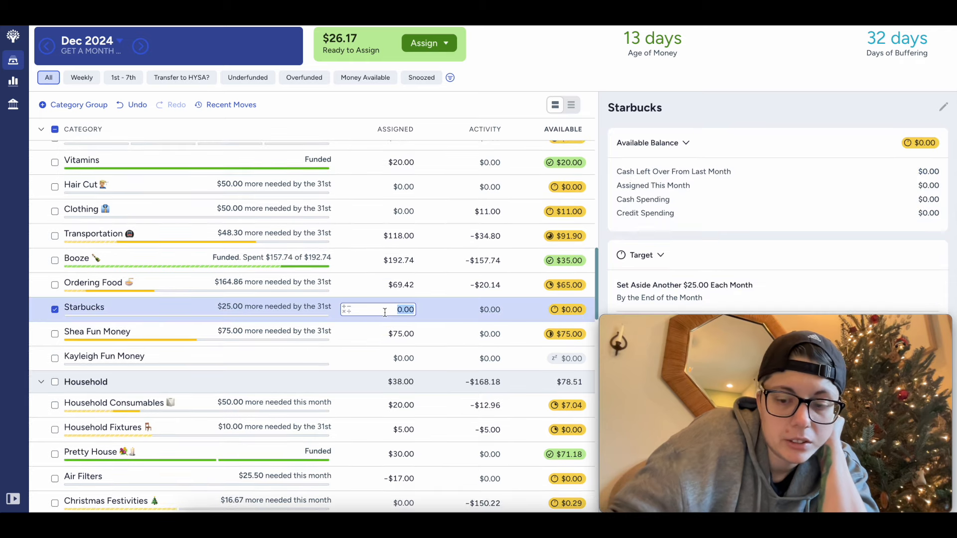
type("25")
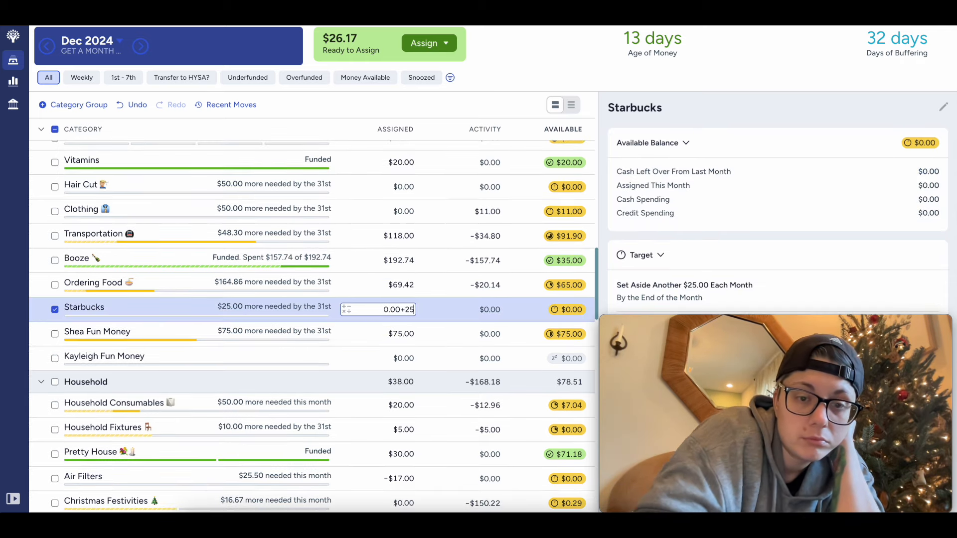
key("Return")
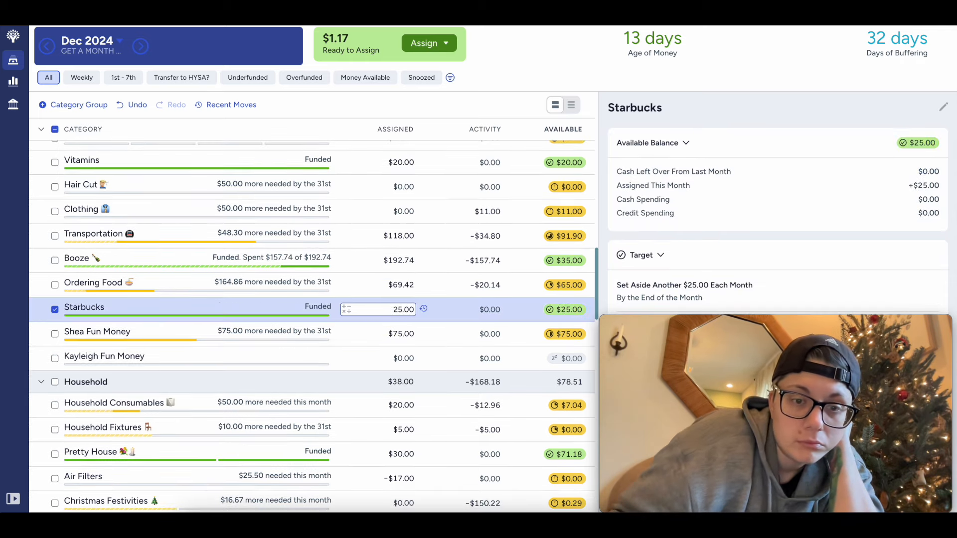
left_click(55, 309)
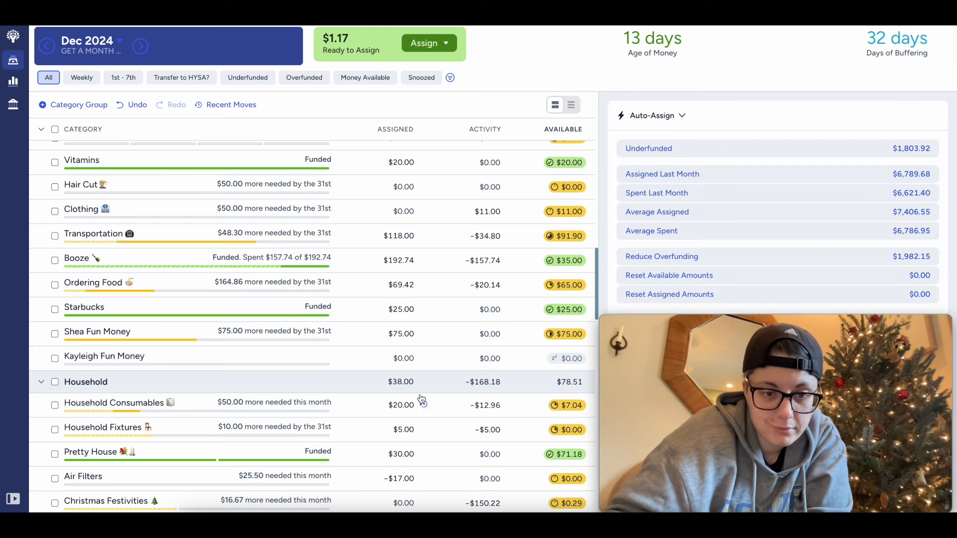
Add the remaining $1.17 to the assigned amount of Household Consumables, and deselect the category
left_click(404, 404)
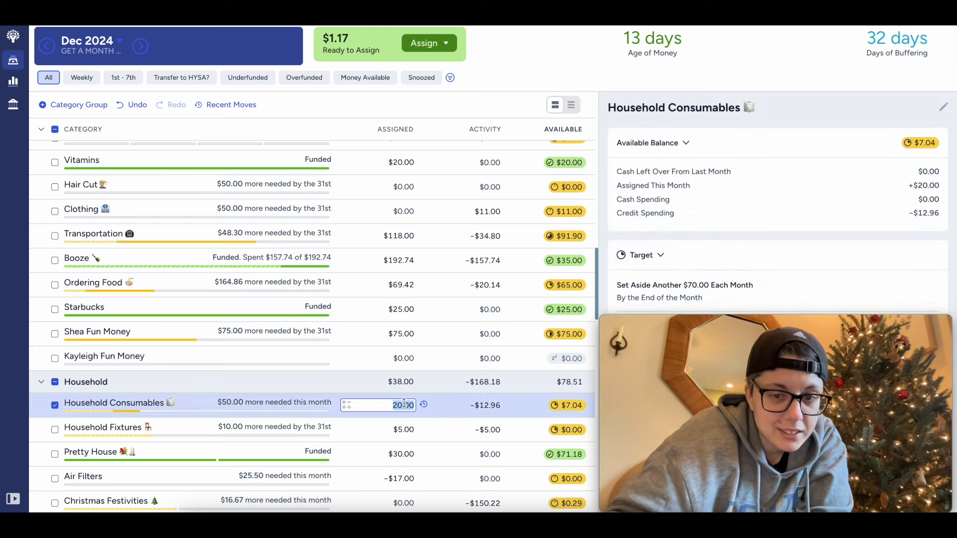
key("Right")
type("+1.17")
key("Return")
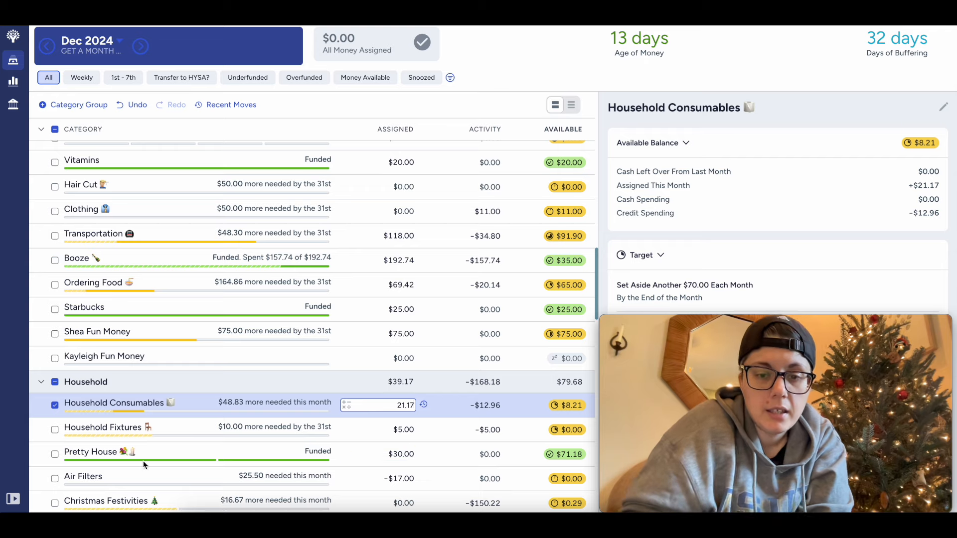
left_click(55, 405)
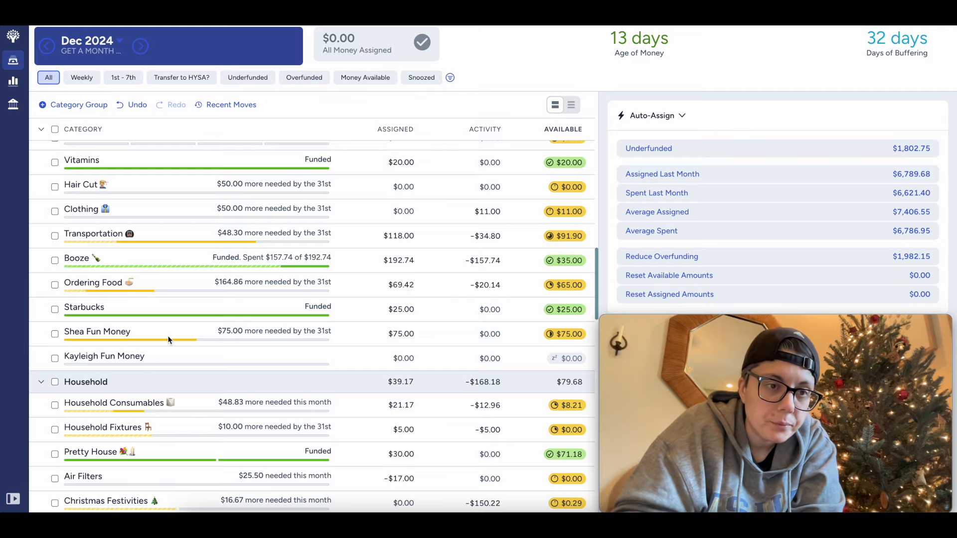
Collapse the Savings, Bills and The Kitty Committee groups, and review the Life and Household categories
scroll(167, 336, "up", 6)
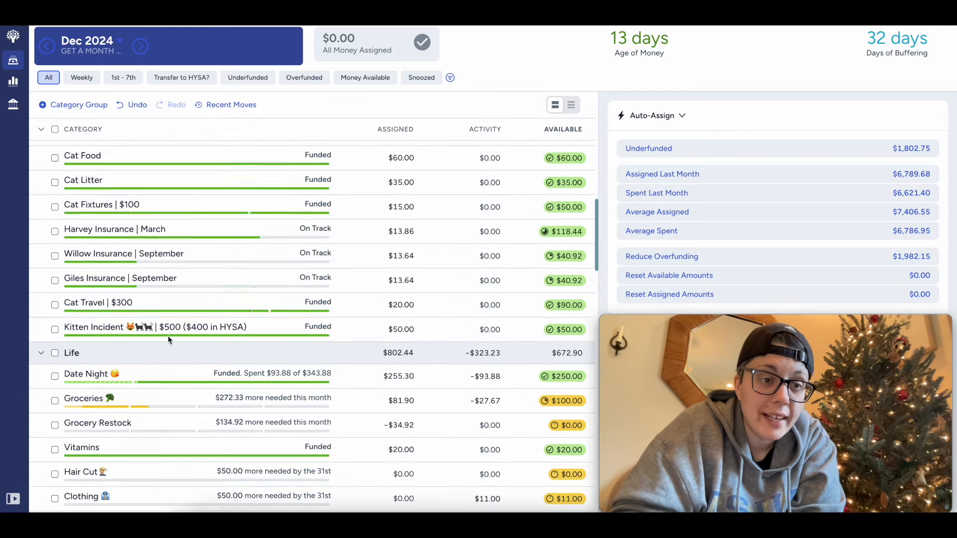
scroll(168, 336, "up", 15)
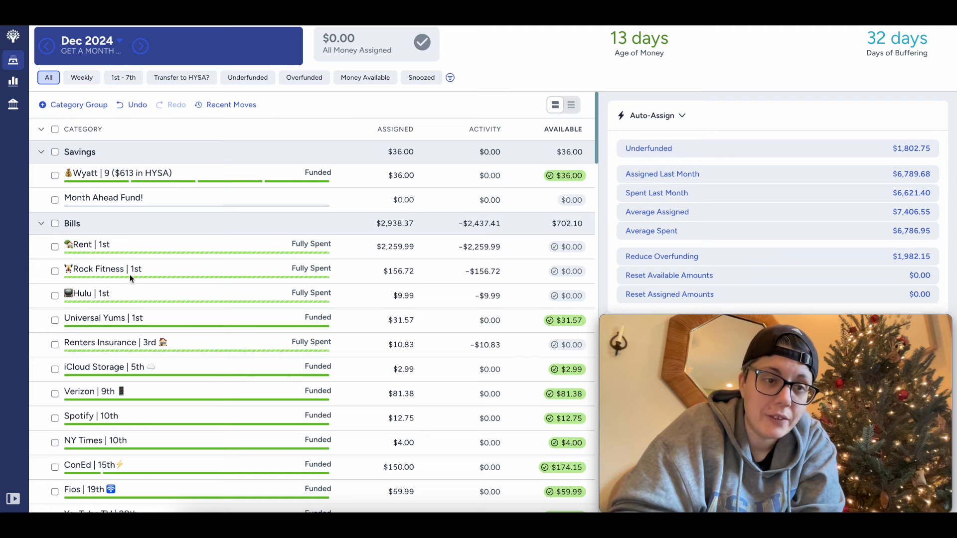
left_click(41, 152)
left_click(41, 173)
left_click(42, 197)
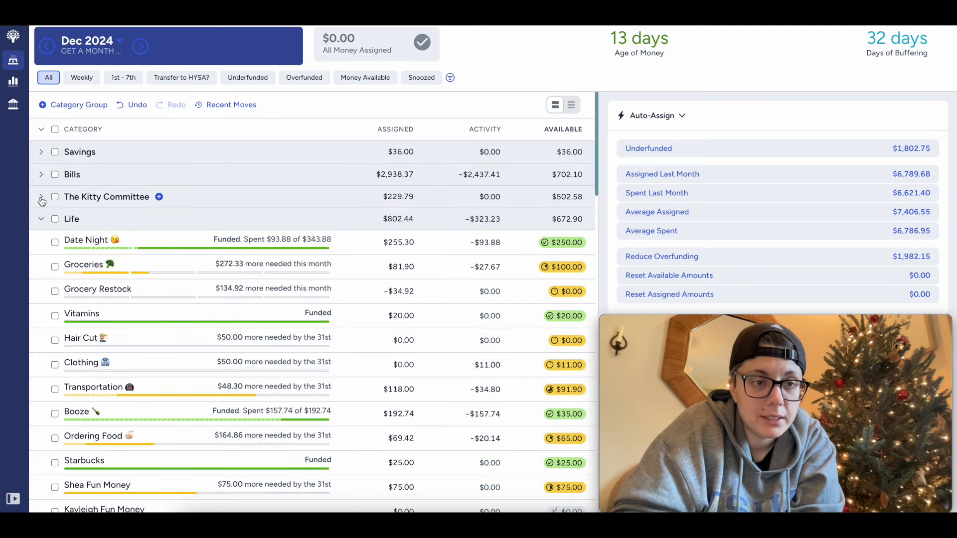
scroll(106, 238, "down", 1)
scroll(106, 238, "up", 1)
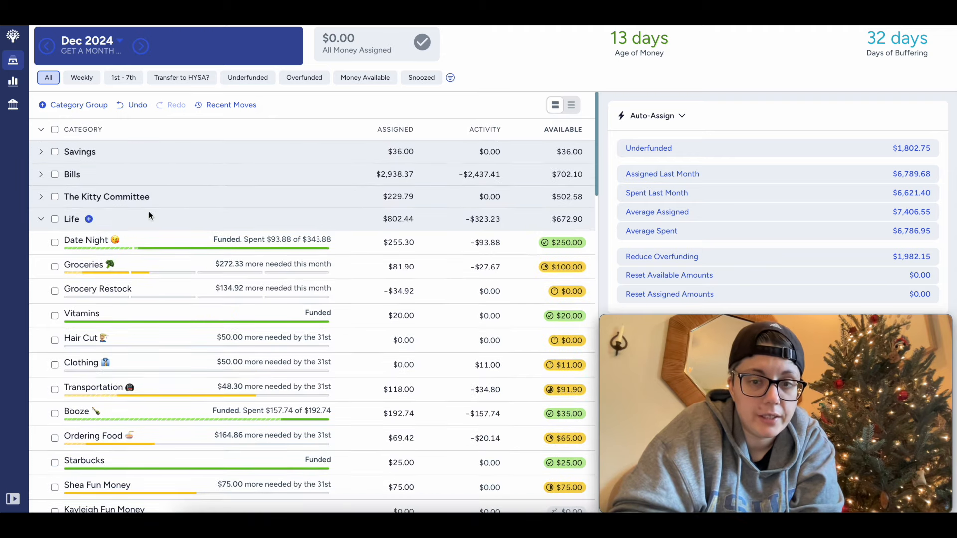
scroll(189, 438, "down", 4)
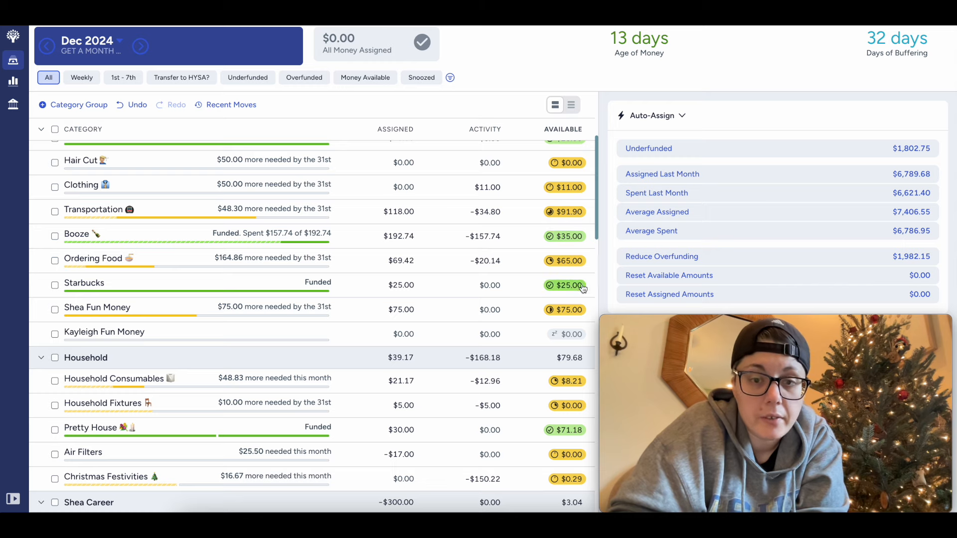
Review the assigned and available amounts in the Household, career, Sink the Funds and Gifts & Giving groups
scroll(396, 309, "down", 1)
scroll(396, 309, "down", 2)
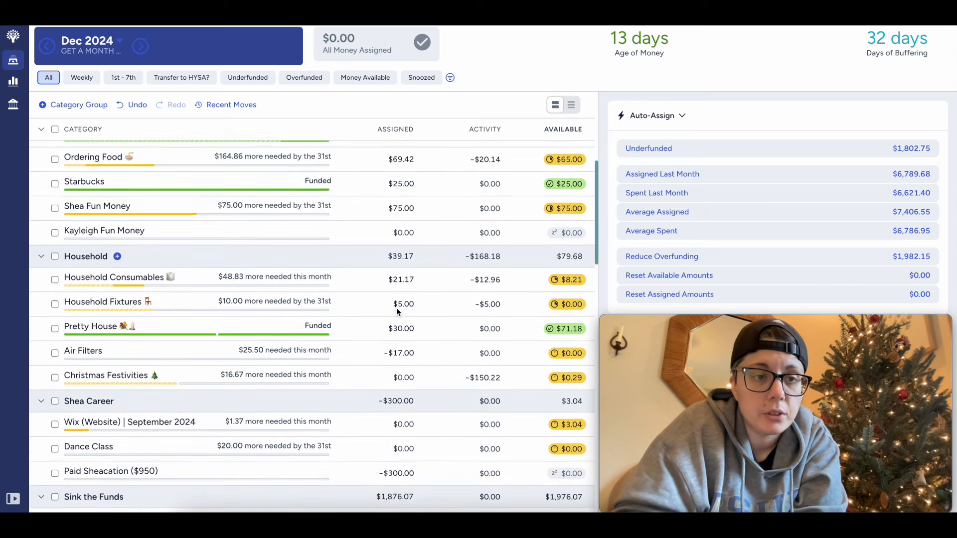
scroll(483, 220, "up", 1)
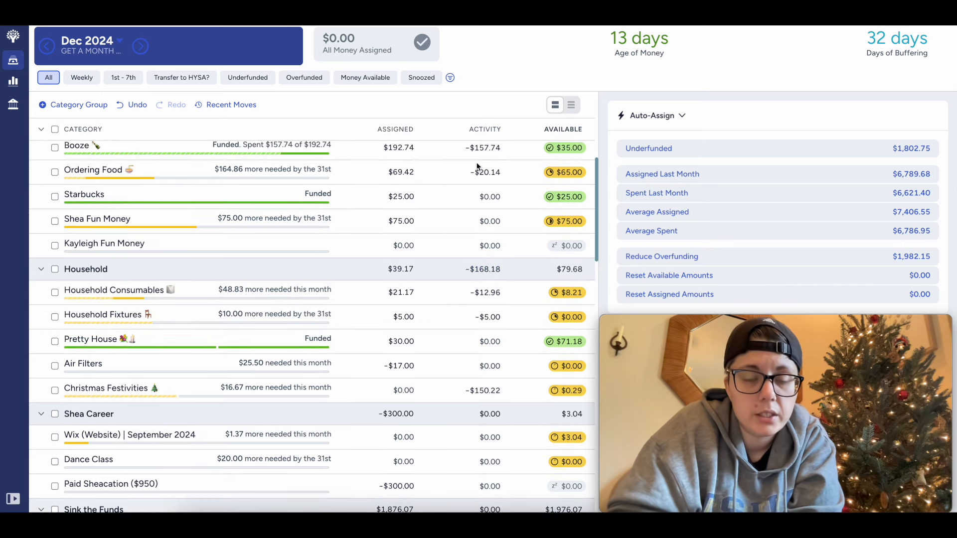
scroll(405, 264, "down", 2)
scroll(407, 269, "down", 2)
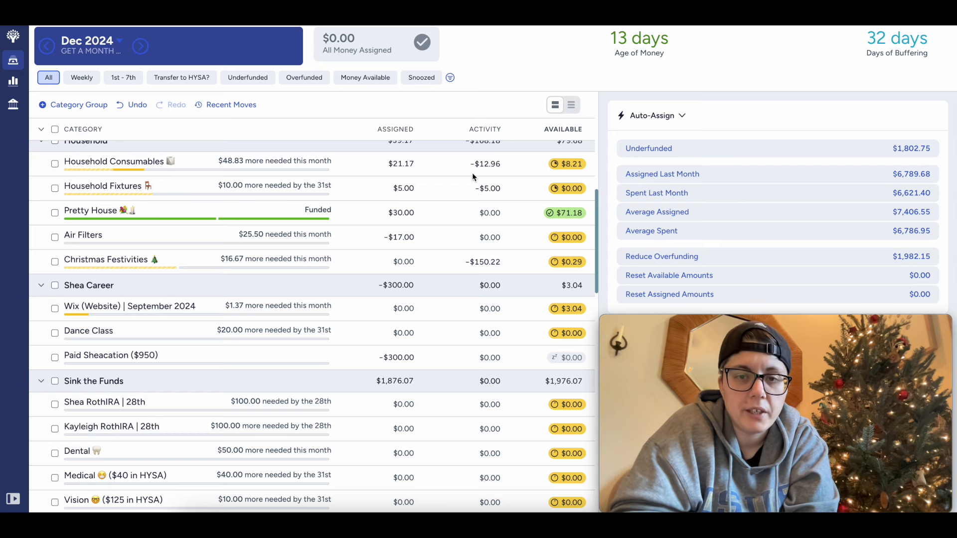
scroll(420, 219, "down", 1)
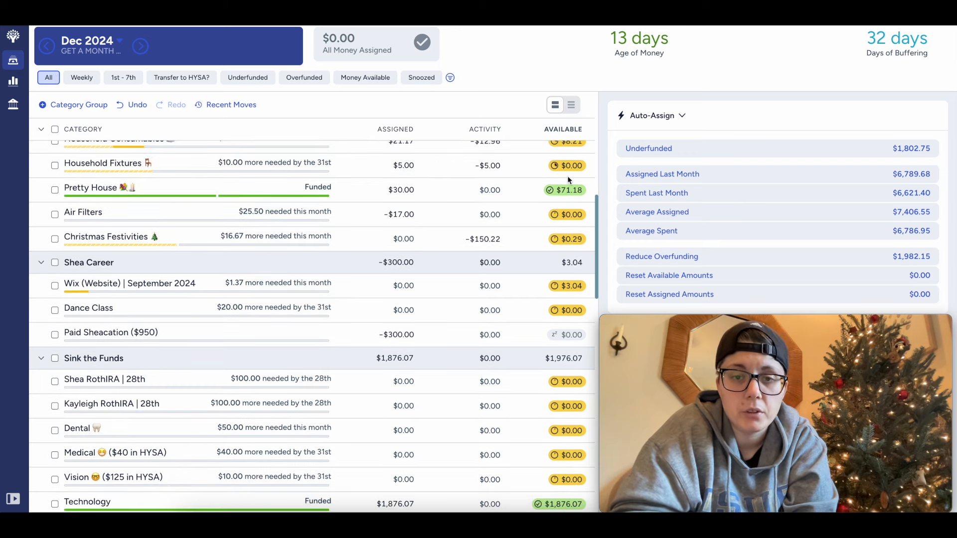
scroll(468, 212, "down", 3)
scroll(467, 210, "down", 1)
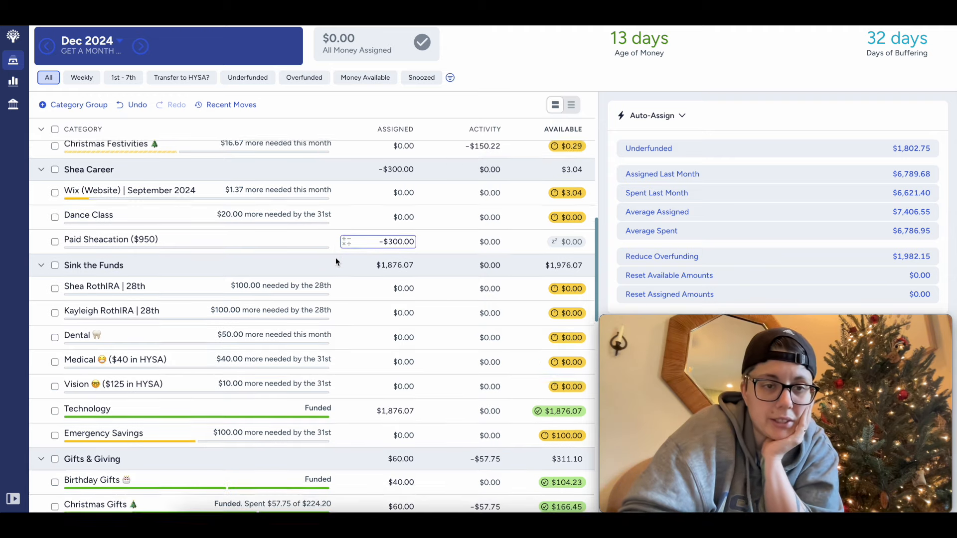
scroll(339, 255, "down", 1)
scroll(388, 291, "down", 4)
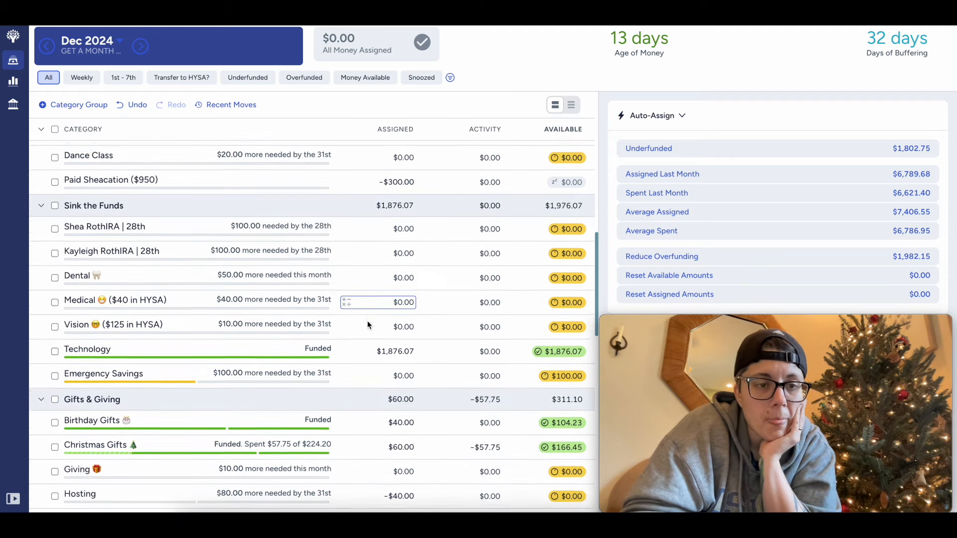
scroll(289, 387, "down", 10)
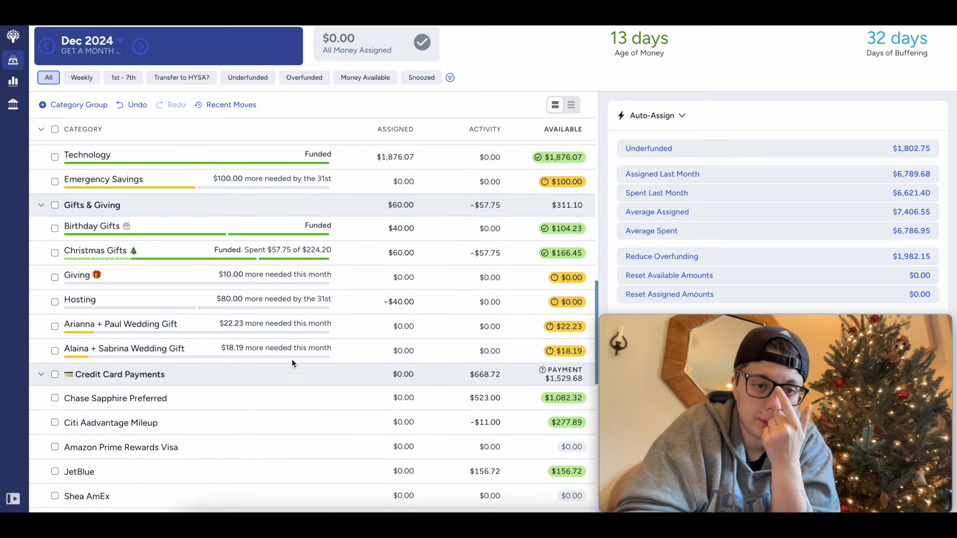
scroll(337, 312, "down", 1)
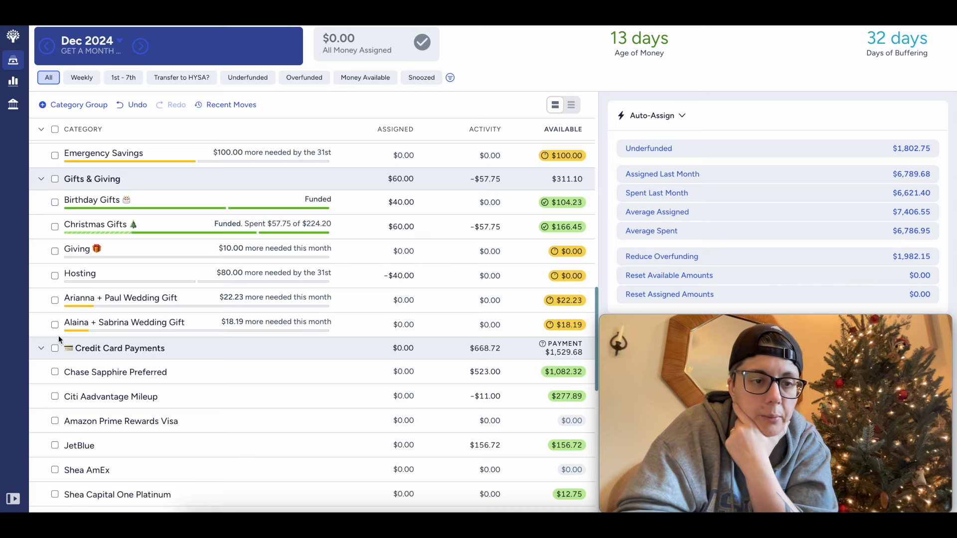
Collapse the Credit Card Payments and Tickets groups, and review the Travel categories
left_click(42, 349)
scroll(42, 349, "down", 1)
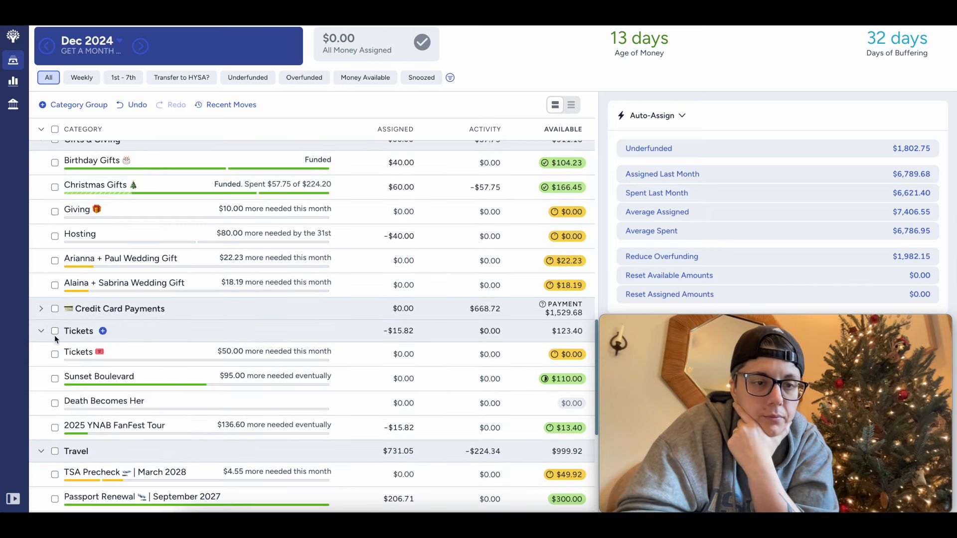
left_click(42, 332)
scroll(181, 375, "down", 5)
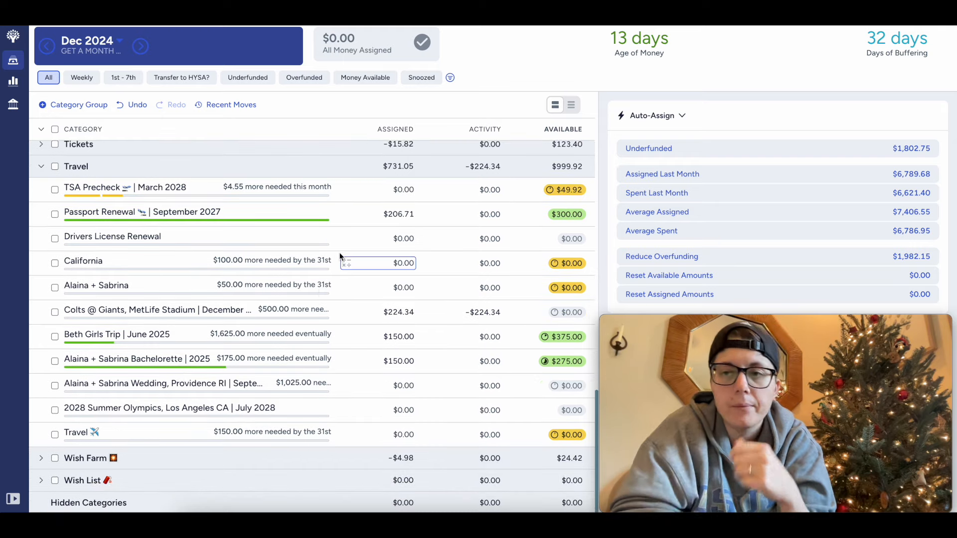
Look over the whole December budget once more, from the Savings group through the Travel group
scroll(341, 256, "up", 15)
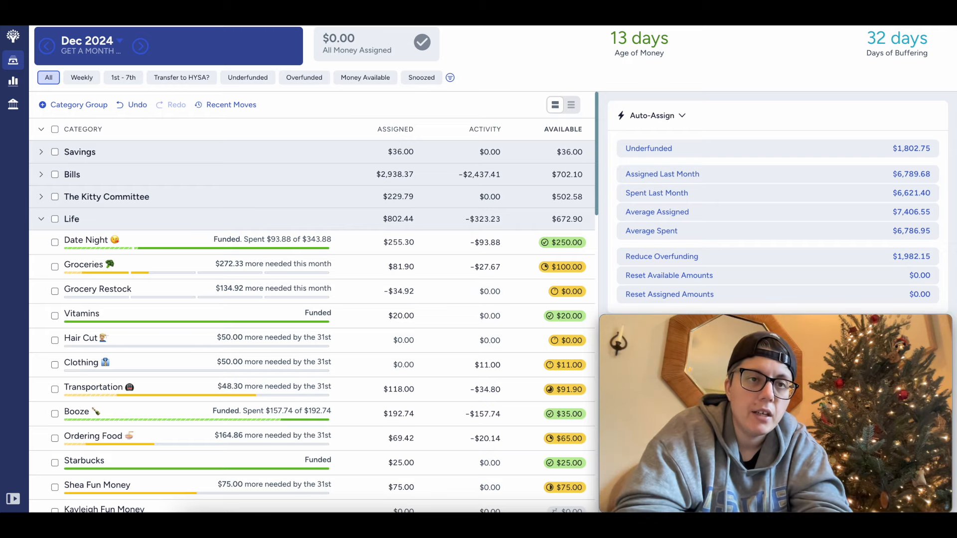
scroll(130, 197, "down", 20)
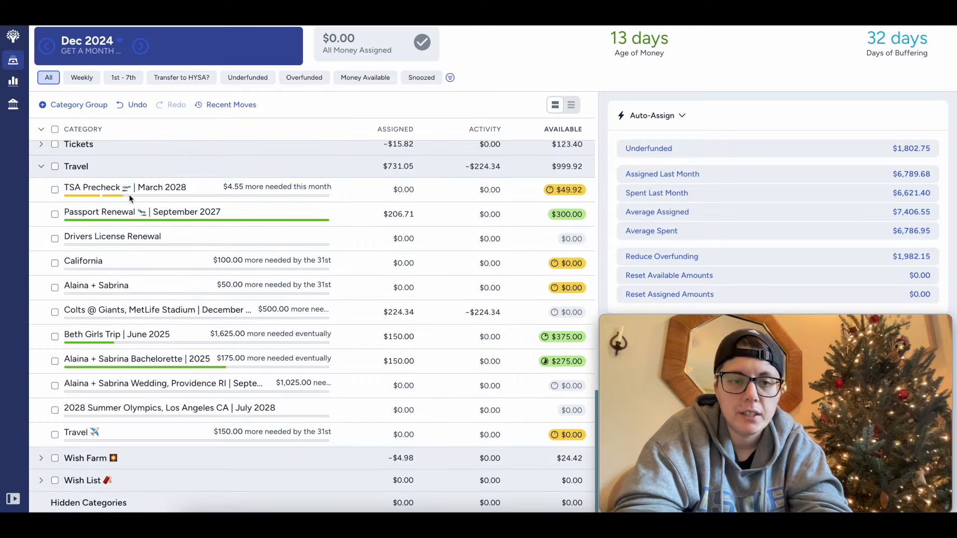
scroll(129, 196, "up", 15)
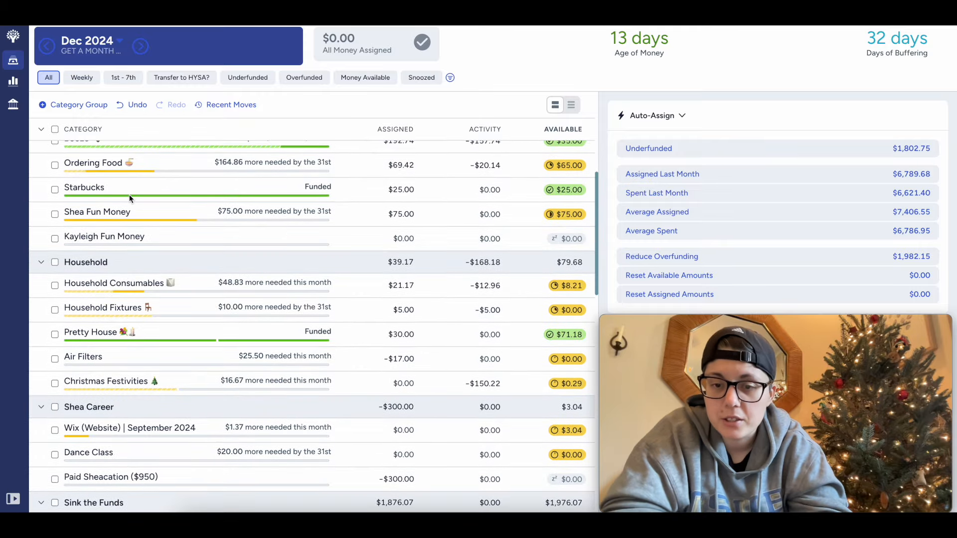
scroll(129, 196, "up", 1)
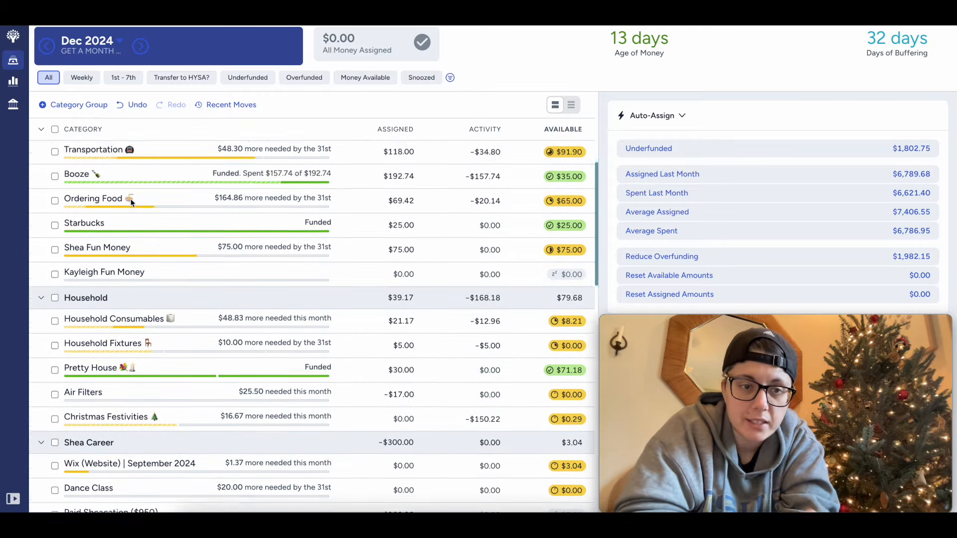
scroll(131, 201, "up", 5)
scroll(135, 194, "down", 15)
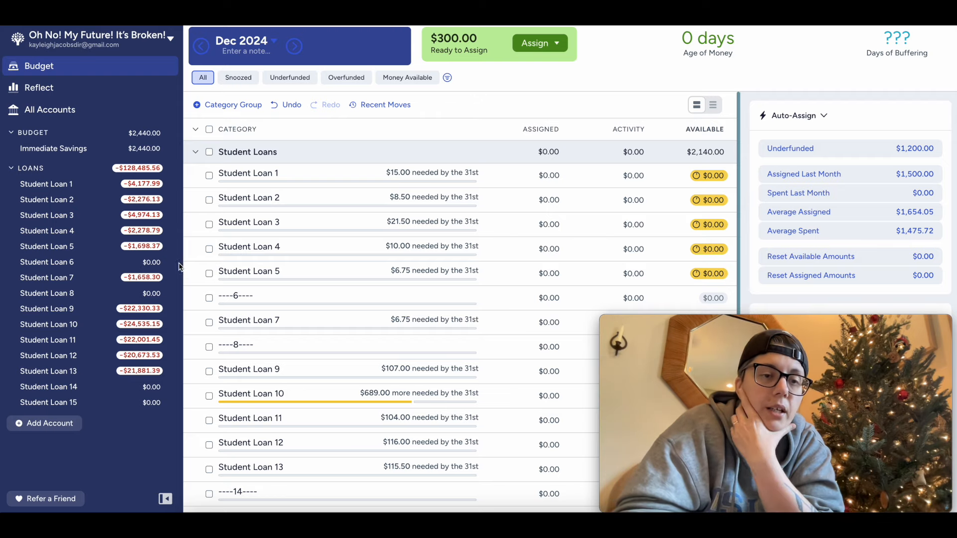
Narrow the account sidebar and widen the inspector, and snooze the targets of all student loan categories except Student Loan 10
left_click_drag(184, 269, 152, 264)
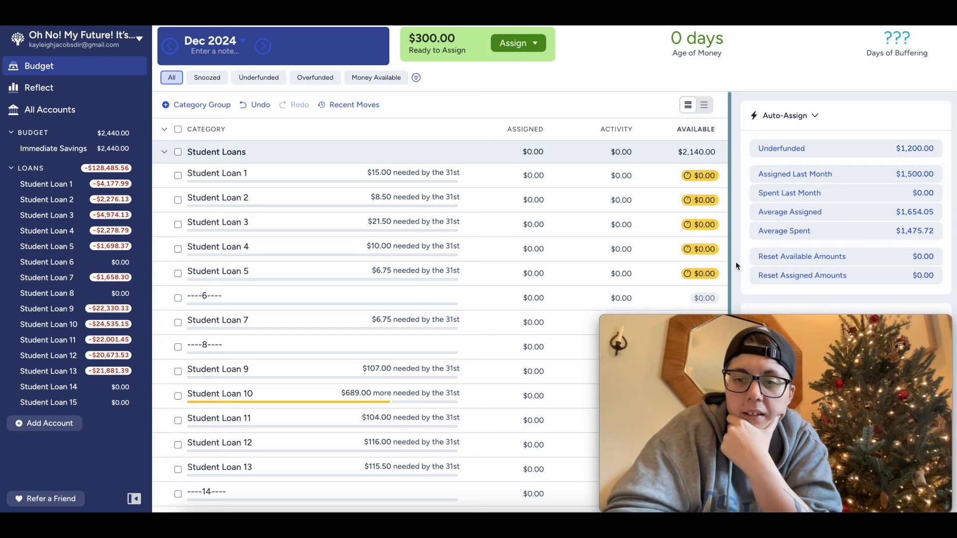
left_click_drag(730, 261, 596, 262)
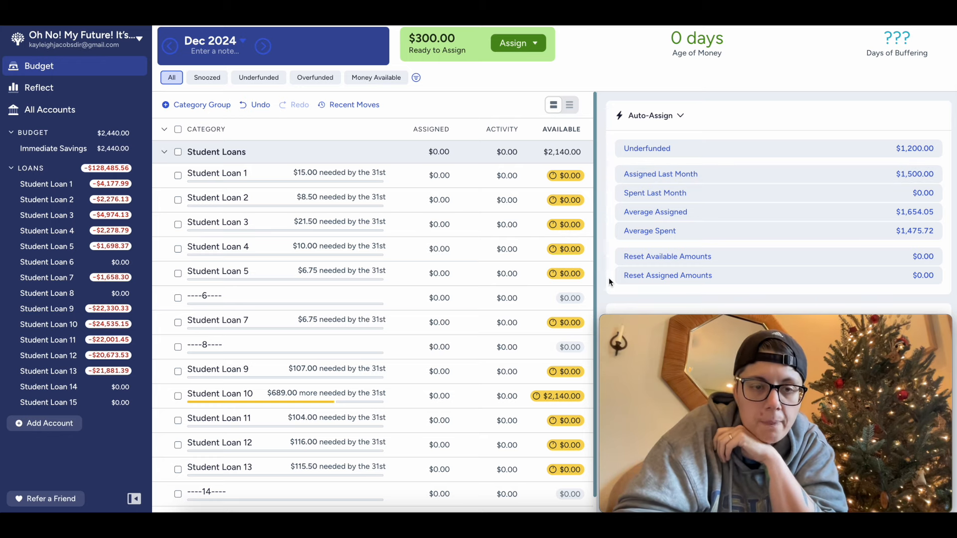
left_click(177, 152)
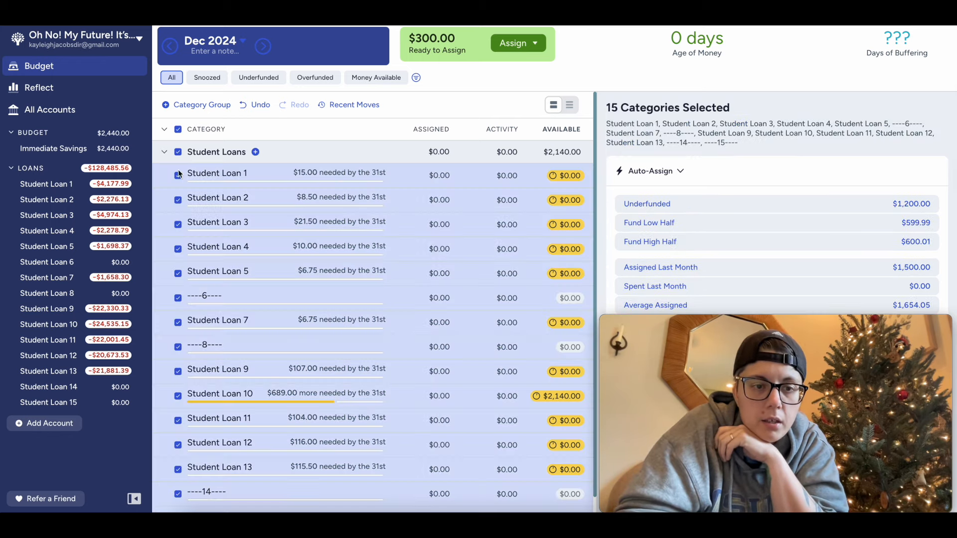
left_click(178, 396)
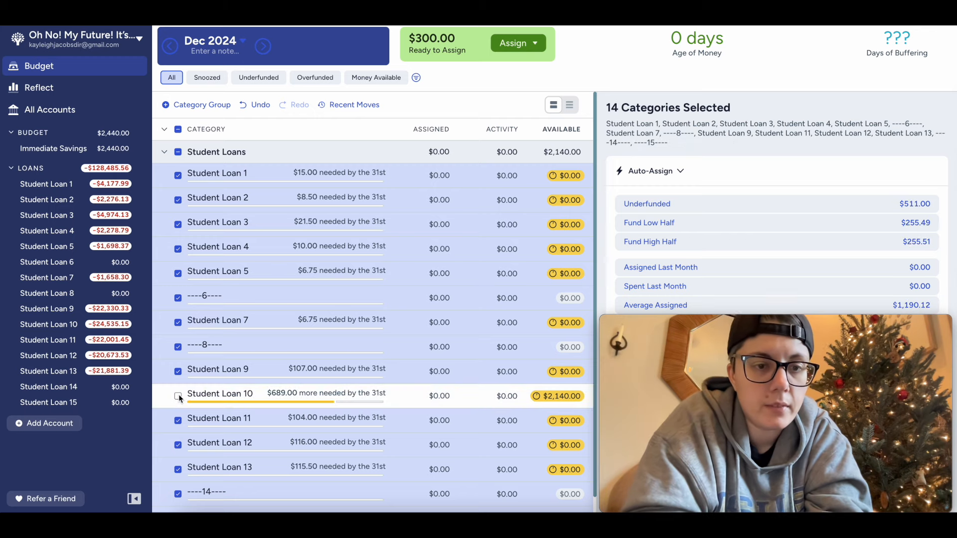
key("z")
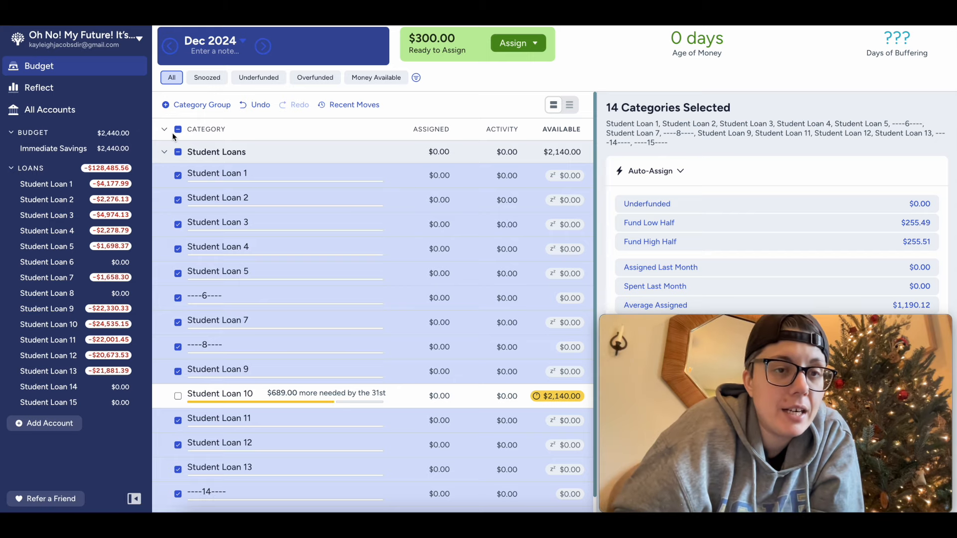
left_click(444, 232)
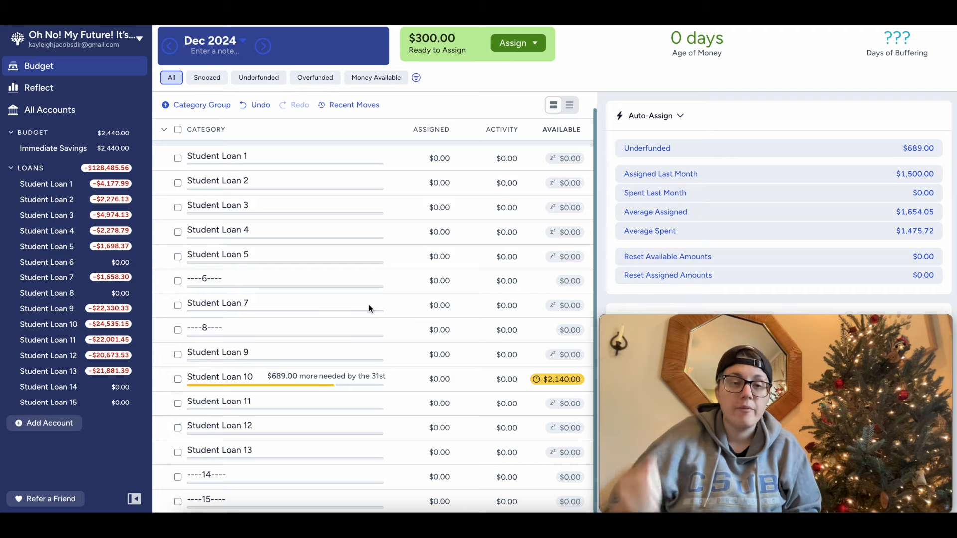
Duplicate the student loan budget's browser tab, and open the HYSA budget in the copy
scroll(366, 251, "up", 1)
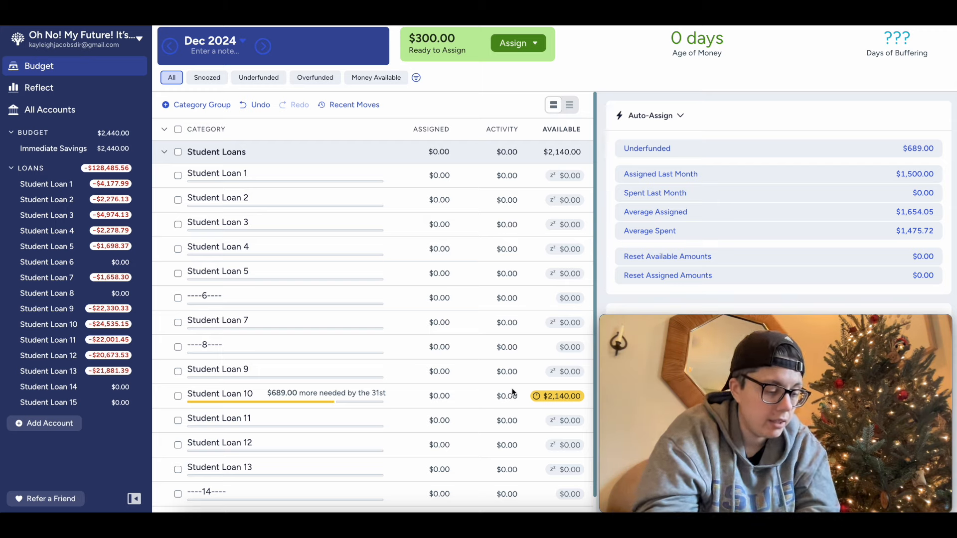
scroll(513, 392, "down", 1)
right_click(251, 25)
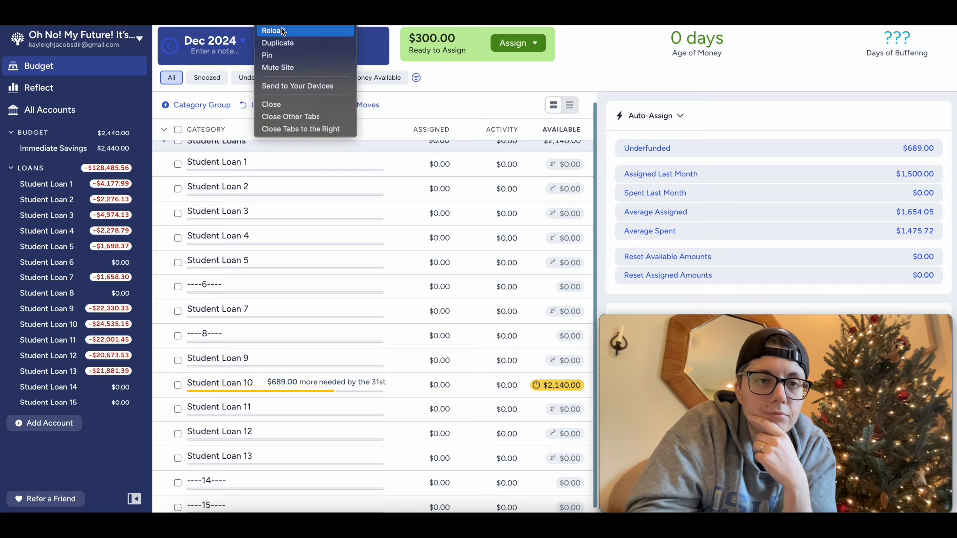
left_click(280, 43)
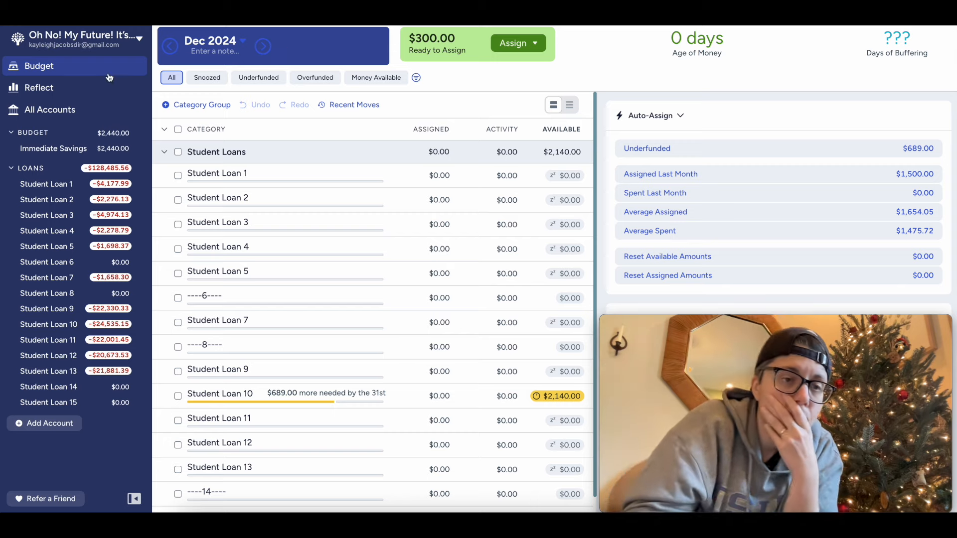
left_click(139, 38)
mouse_move(92, 88)
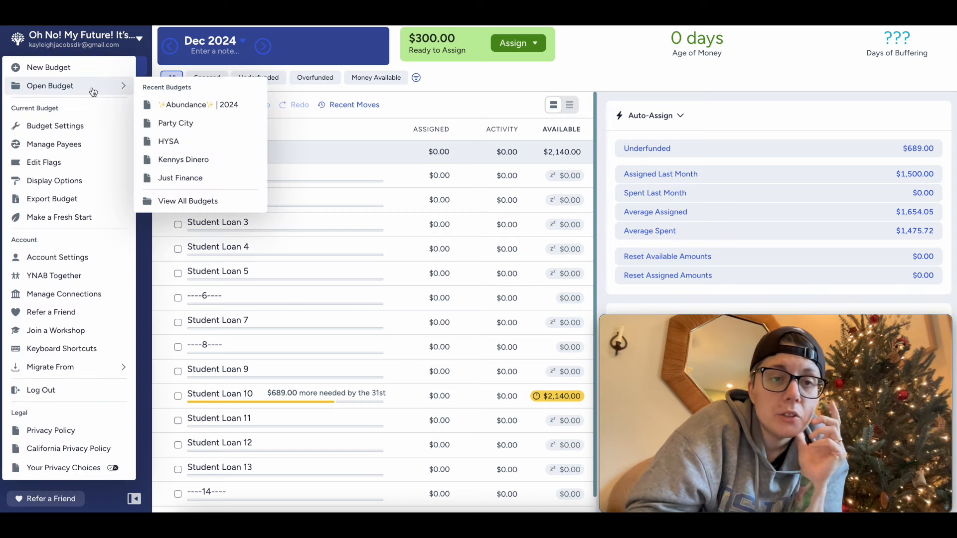
left_click(188, 143)
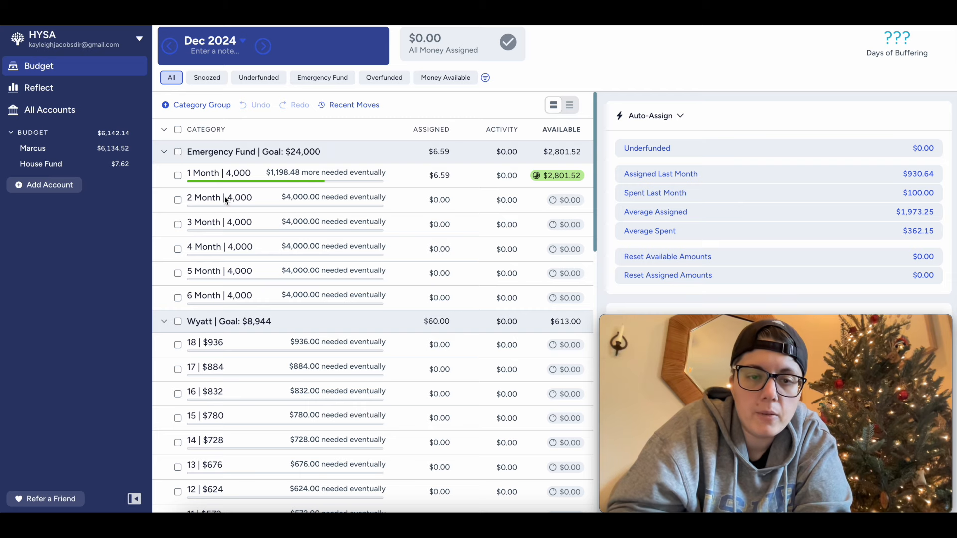
Review the HYSA budget's goals, and collapse the Emergency Fund, $8,944 goal and Kitten Incident groups
mouse_move(224, 196)
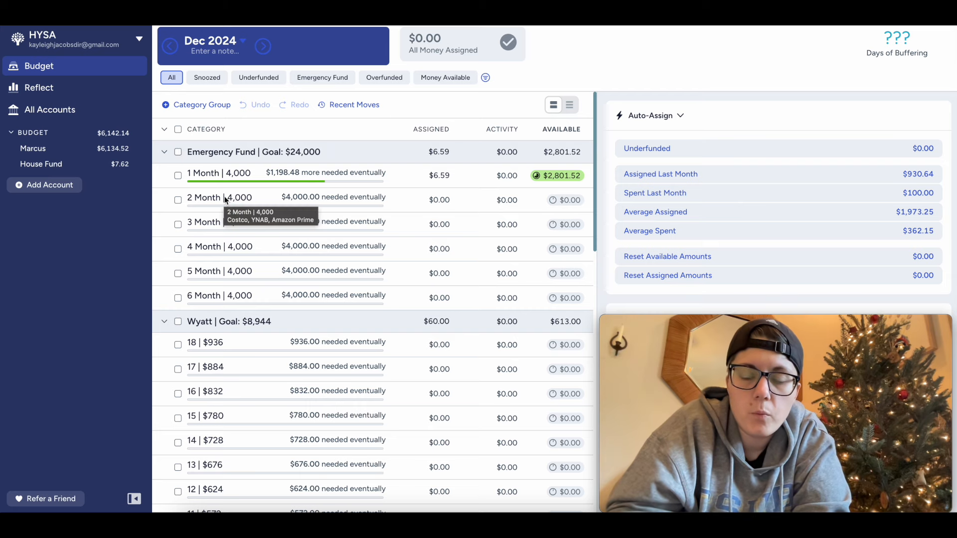
left_click(164, 153)
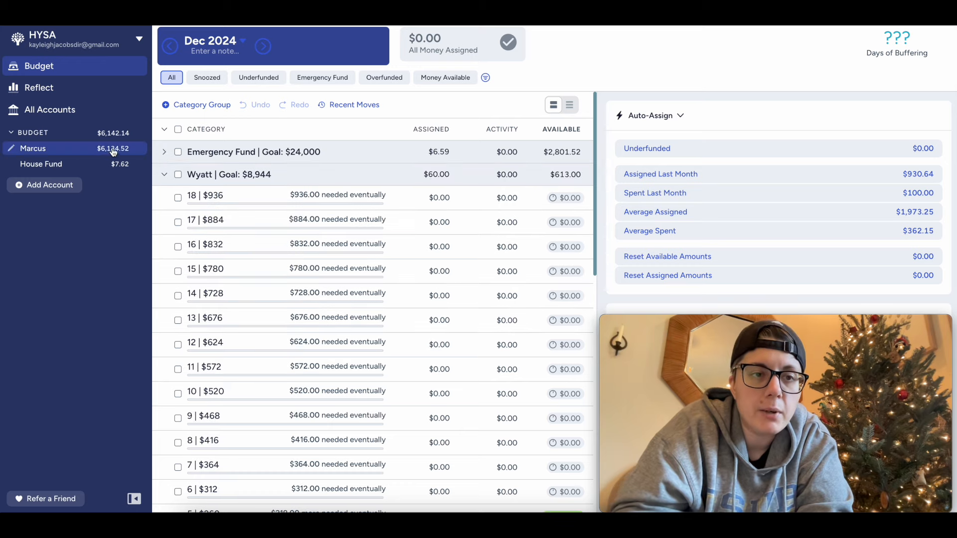
scroll(262, 235, "down", 4)
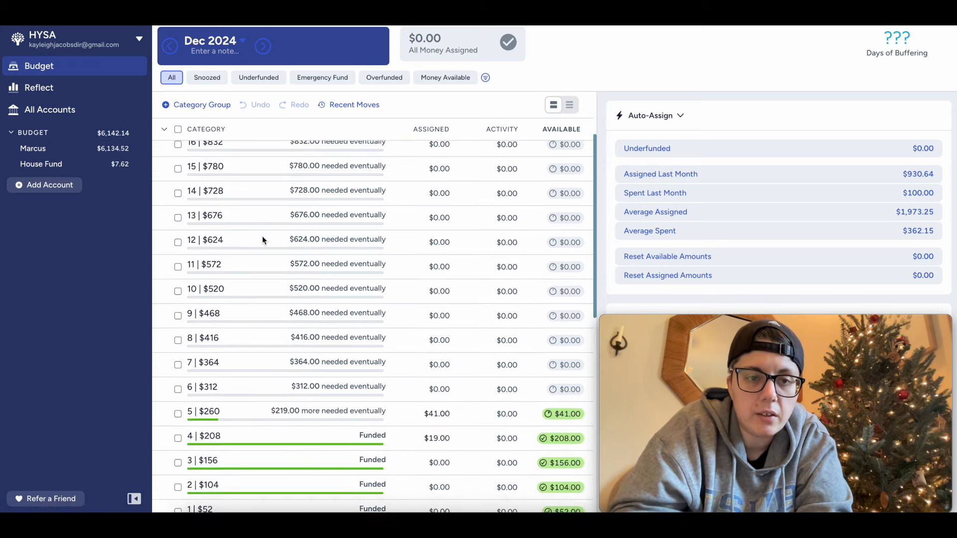
scroll(262, 235, "up", 4)
left_click(164, 174)
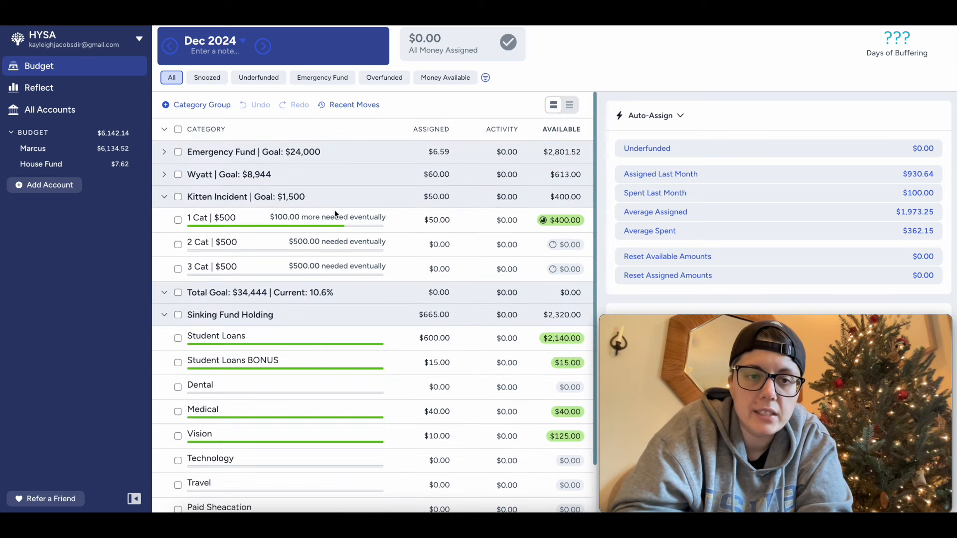
left_click(165, 198)
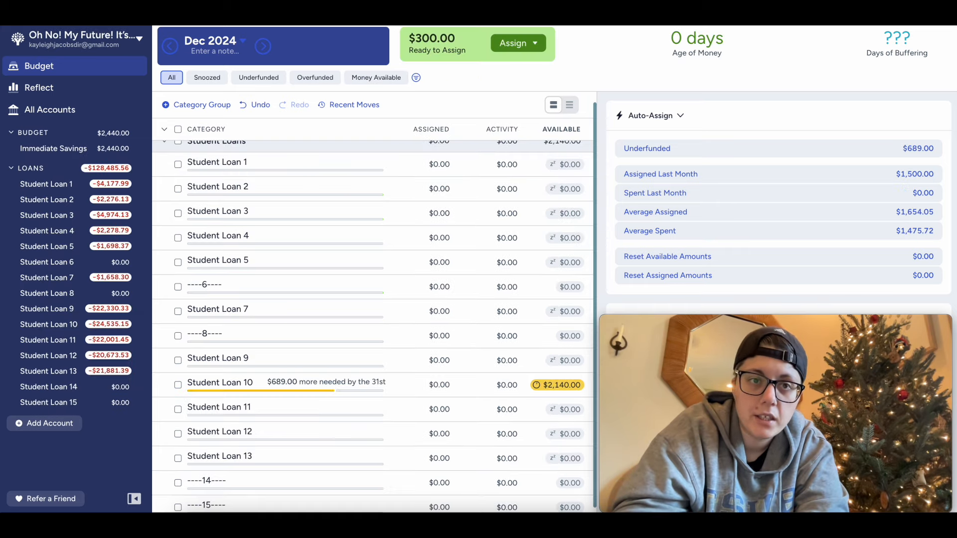
In the student loan budget, add $300 to the assigned amount of Student Loan 10, and deselect the category
scroll(596, 402, "down", 1)
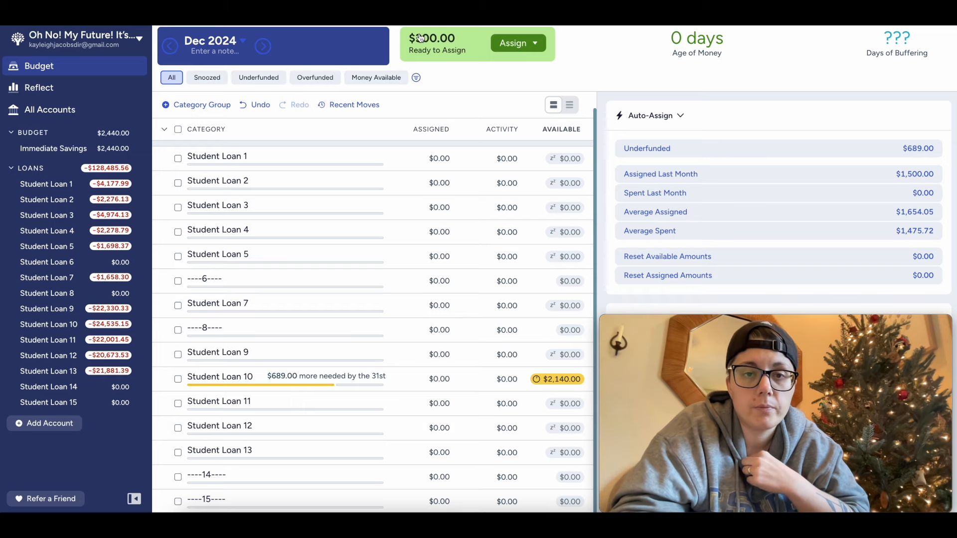
left_click(448, 378)
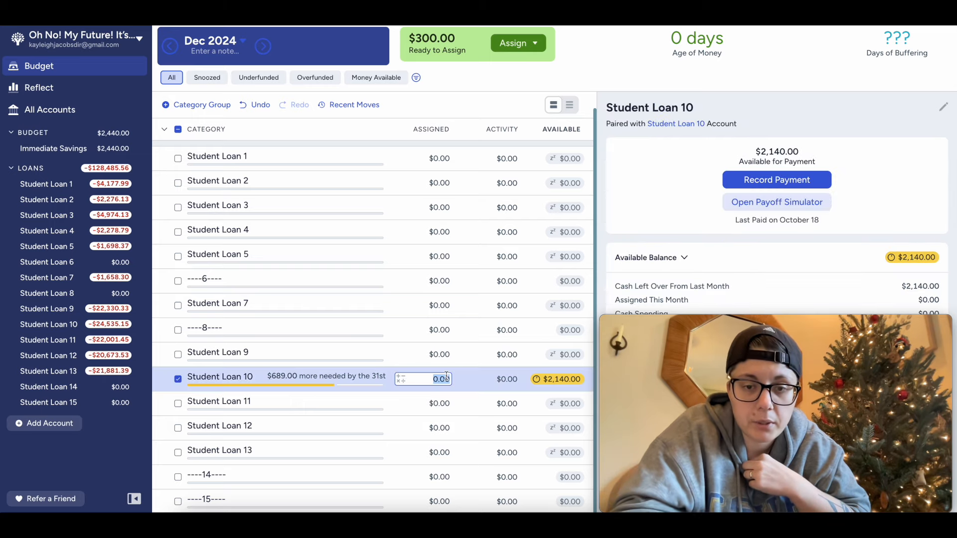
left_click(447, 377)
type("+300")
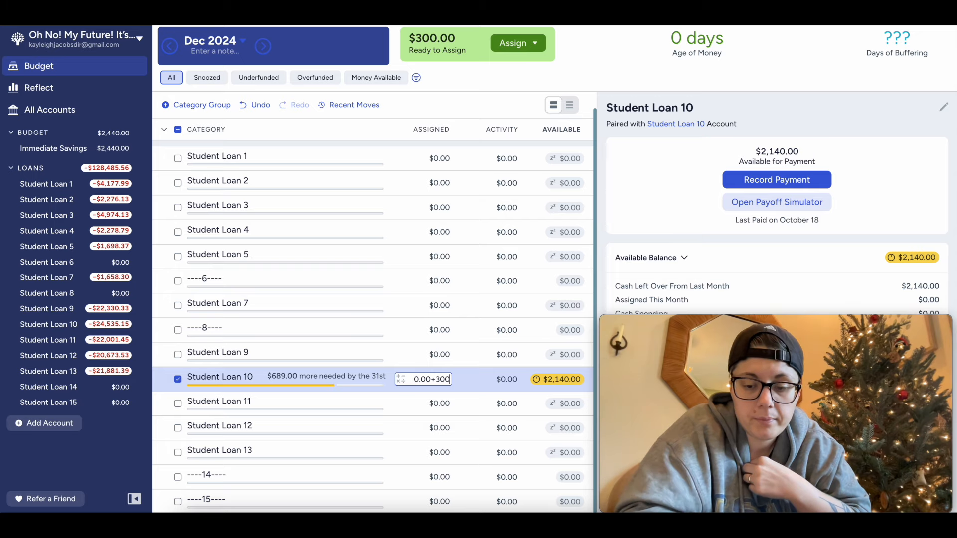
key("Return")
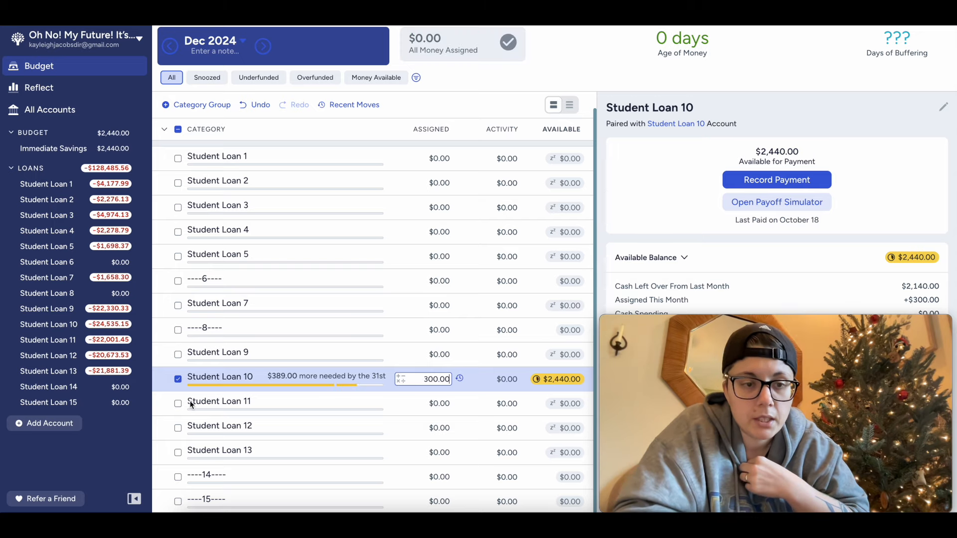
left_click(176, 379)
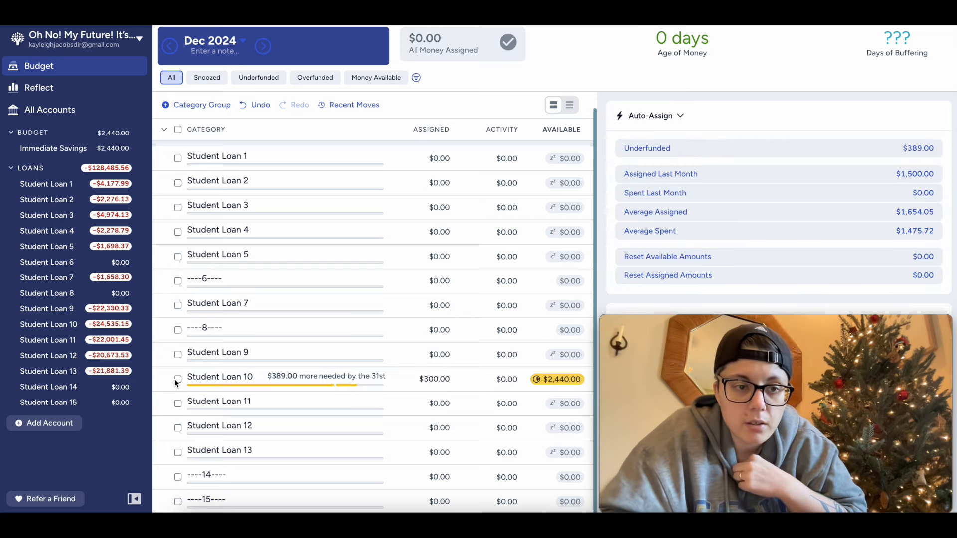